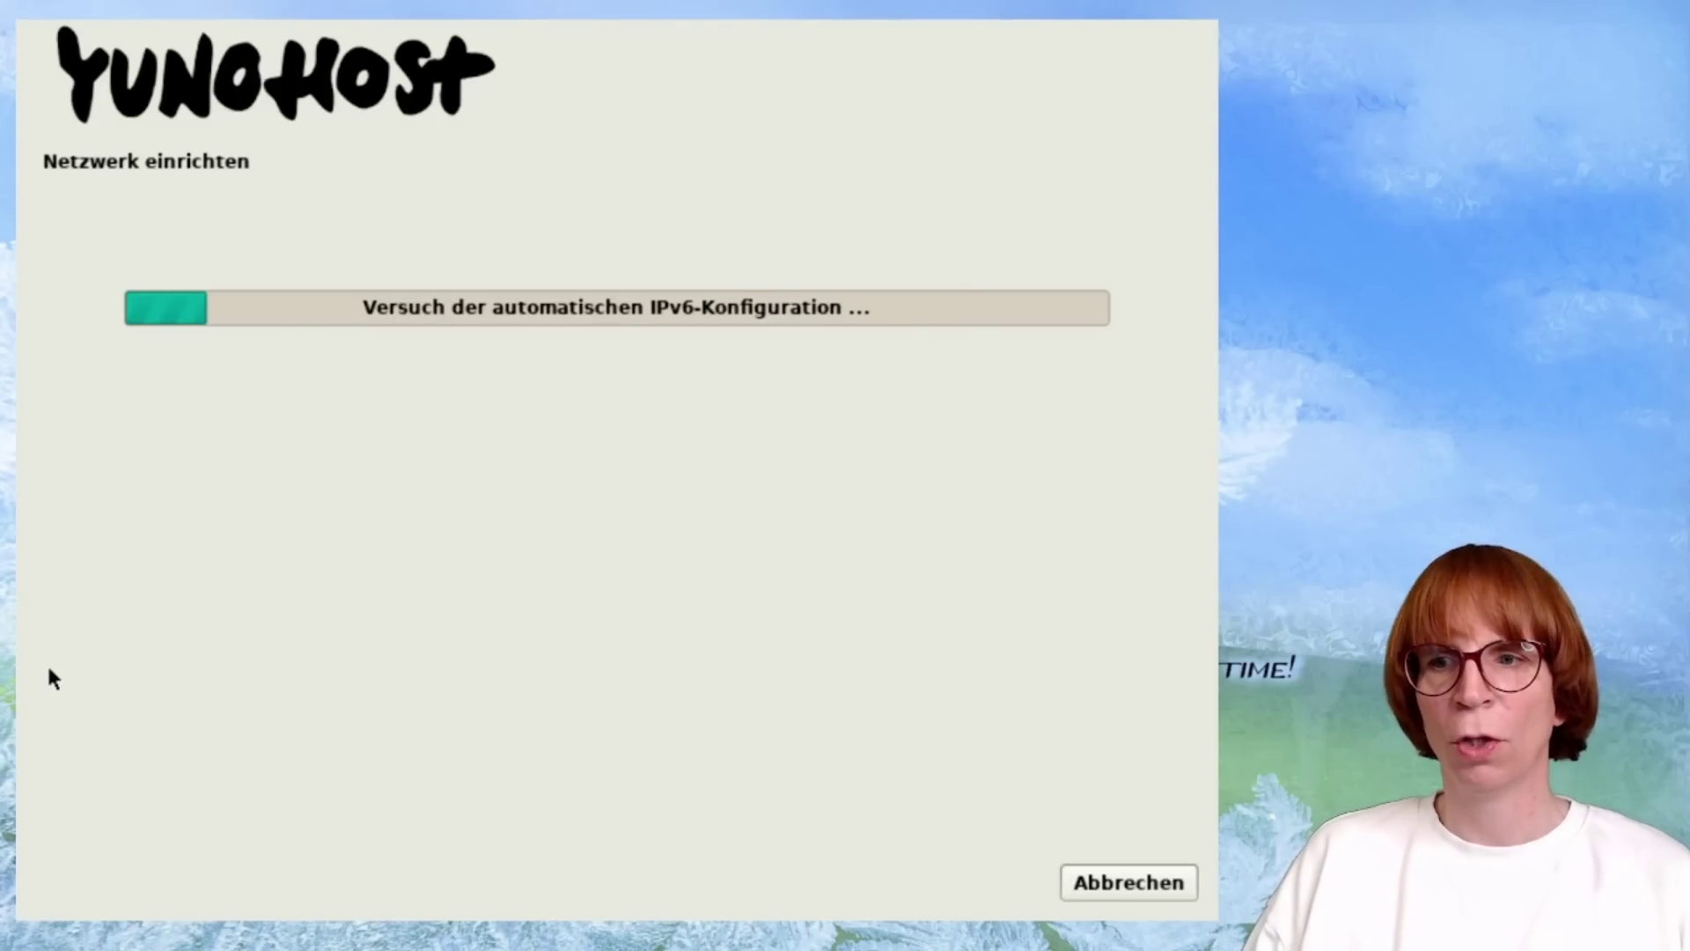
Switch to the browser and read the YunoHost VirtualBox guide from the image download through network settings to starting the virtual machine.
key(alt+Tab)
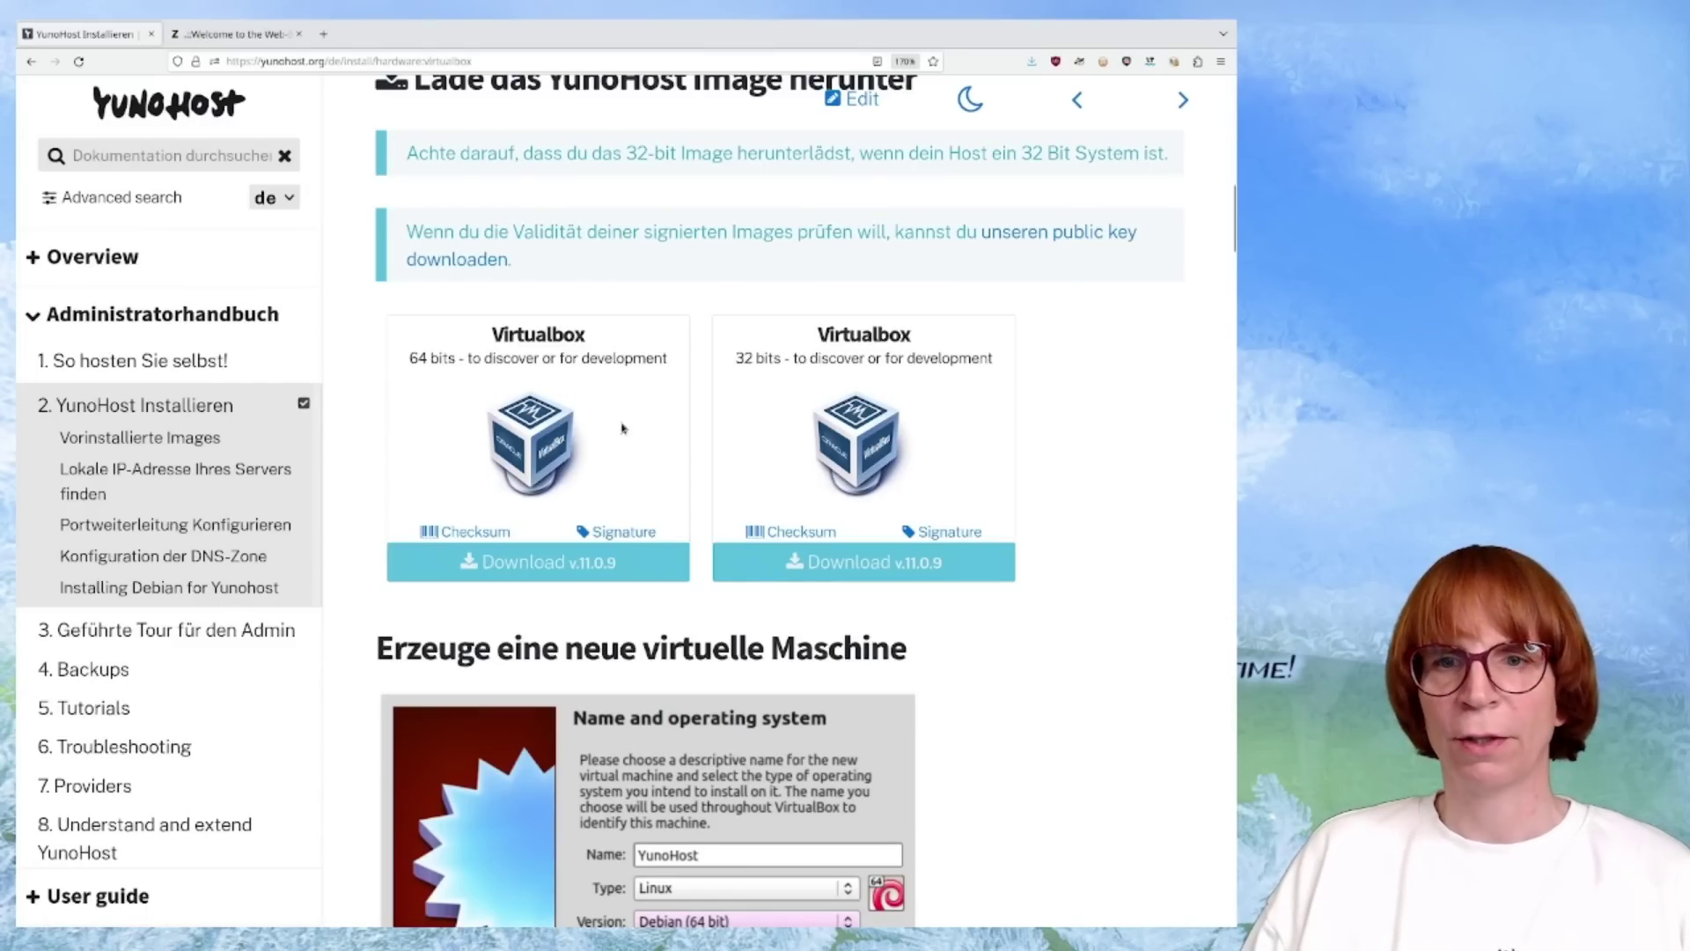
scroll(592, 551, down, 7)
scroll(591, 551, down, 4)
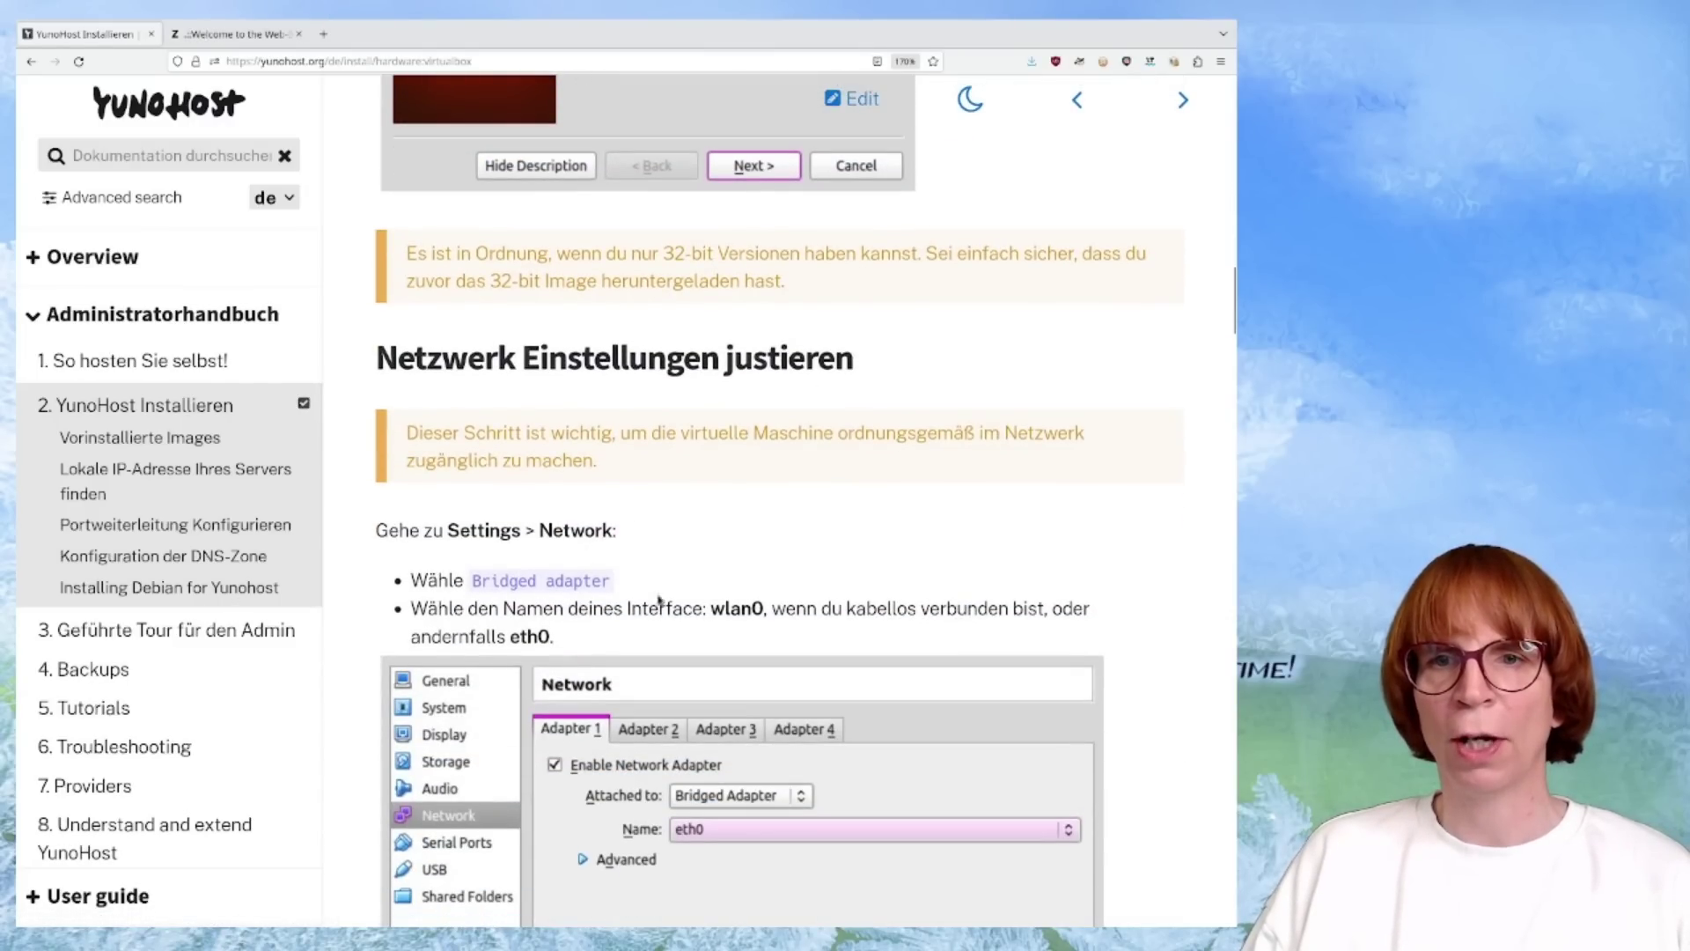
scroll(542, 518, down, 4)
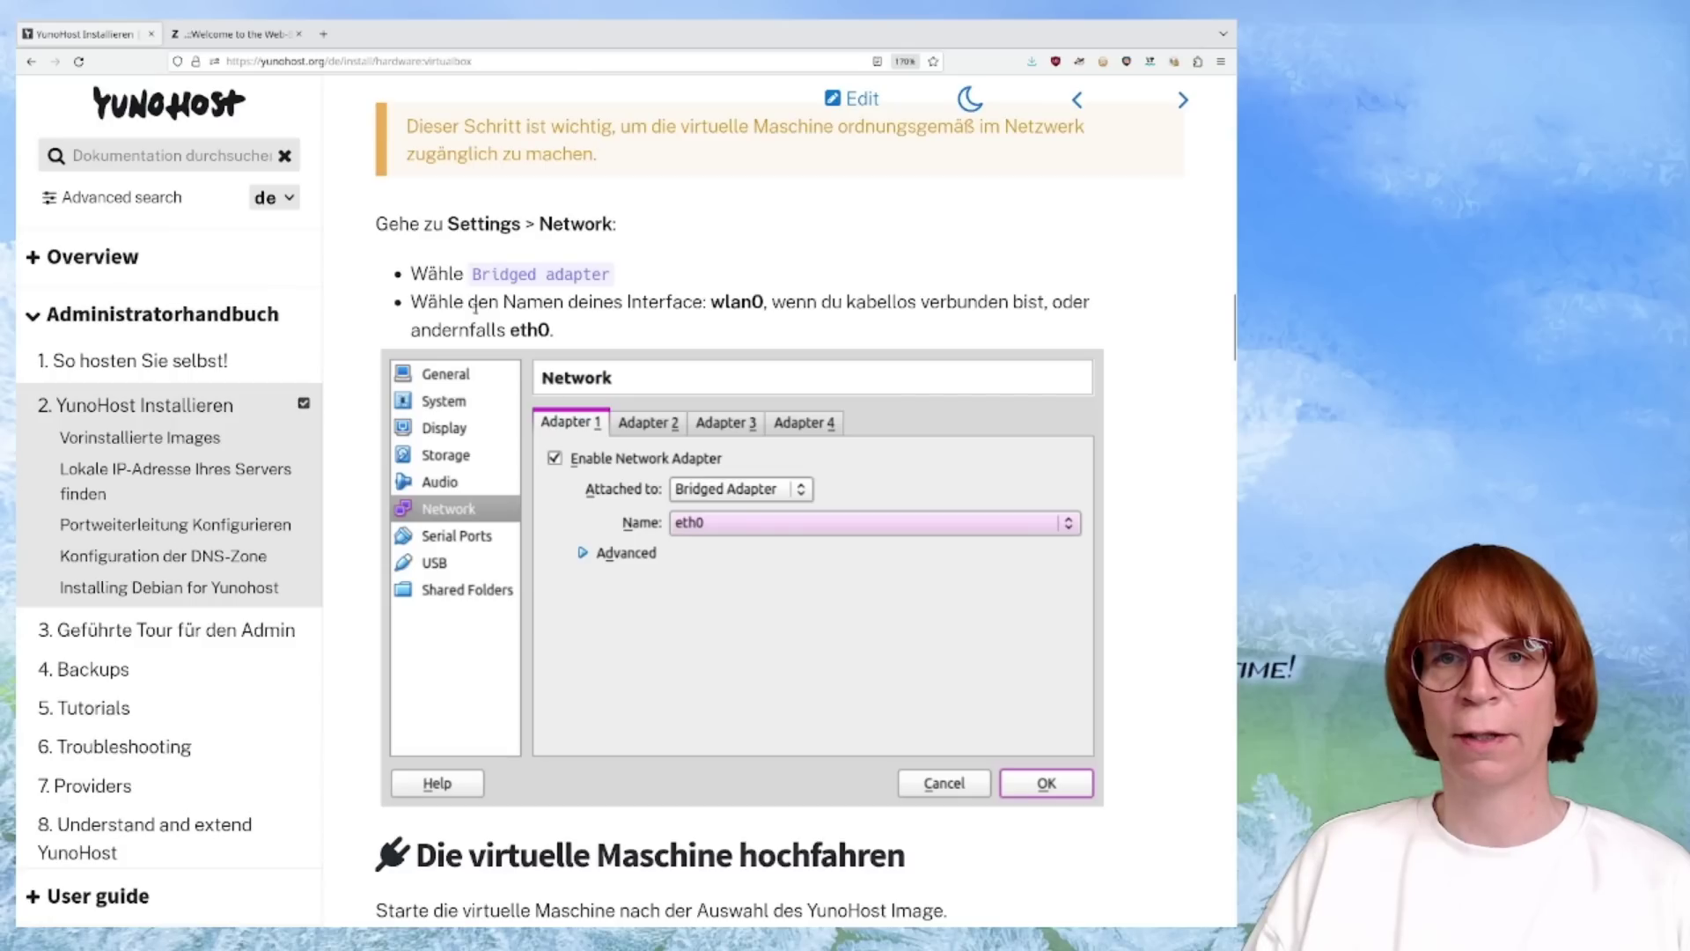
scroll(641, 469, down, 5)
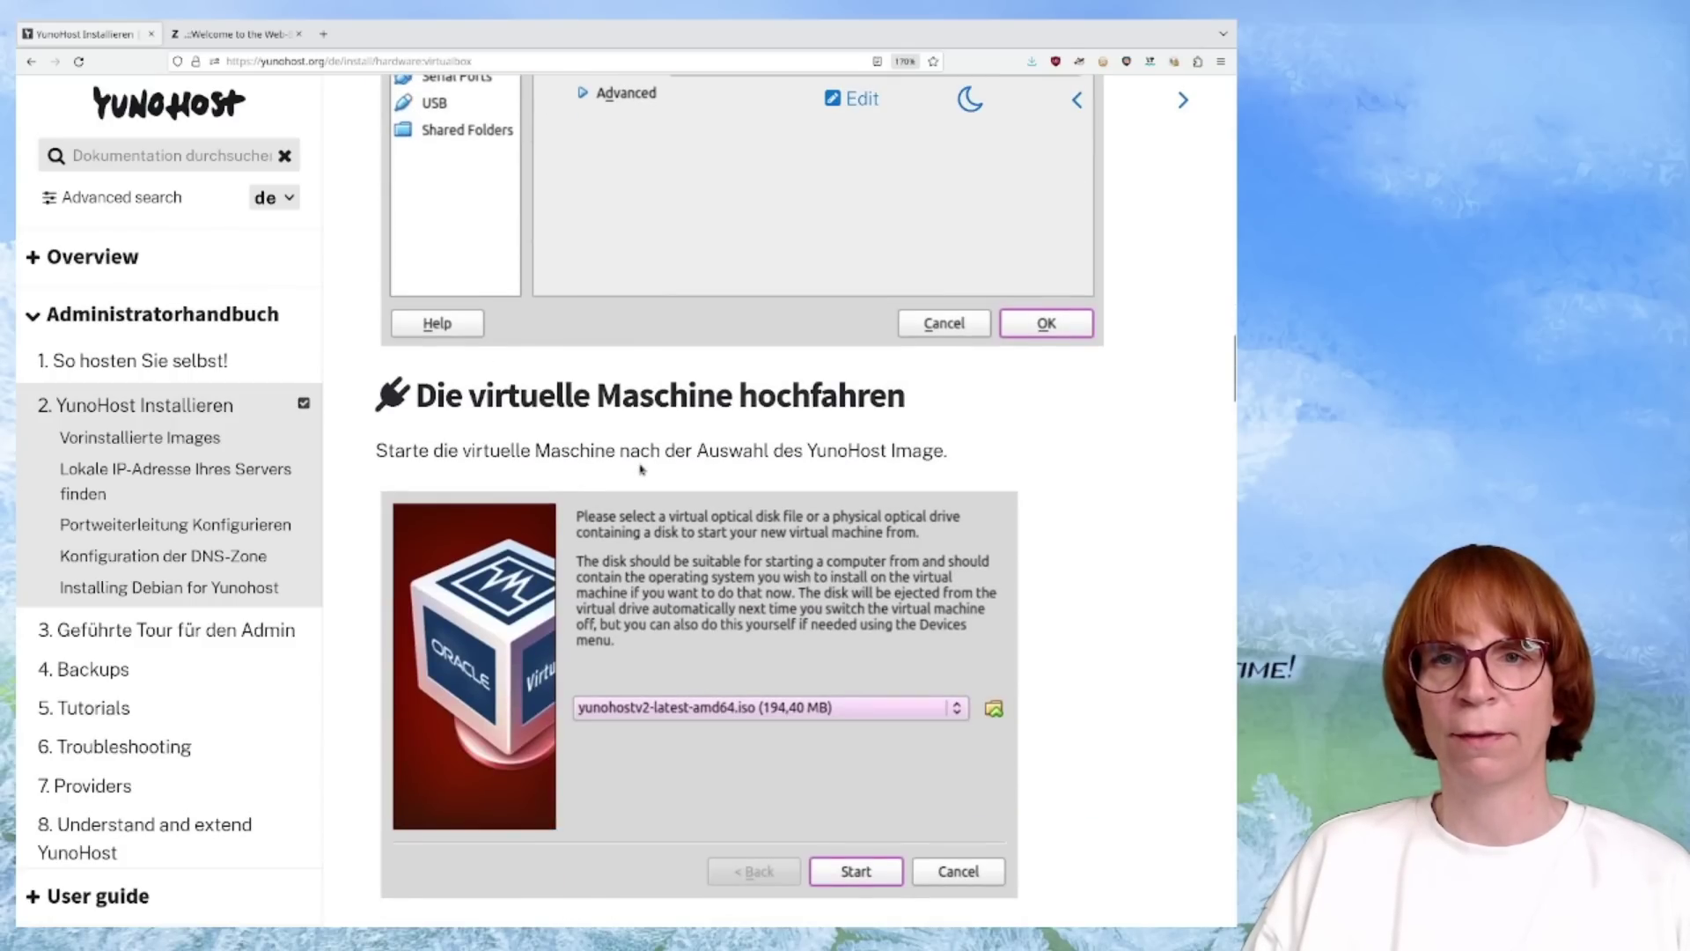
Log in to the yallo Home Fiber Box router as admin, entering the account password.
click(246, 37)
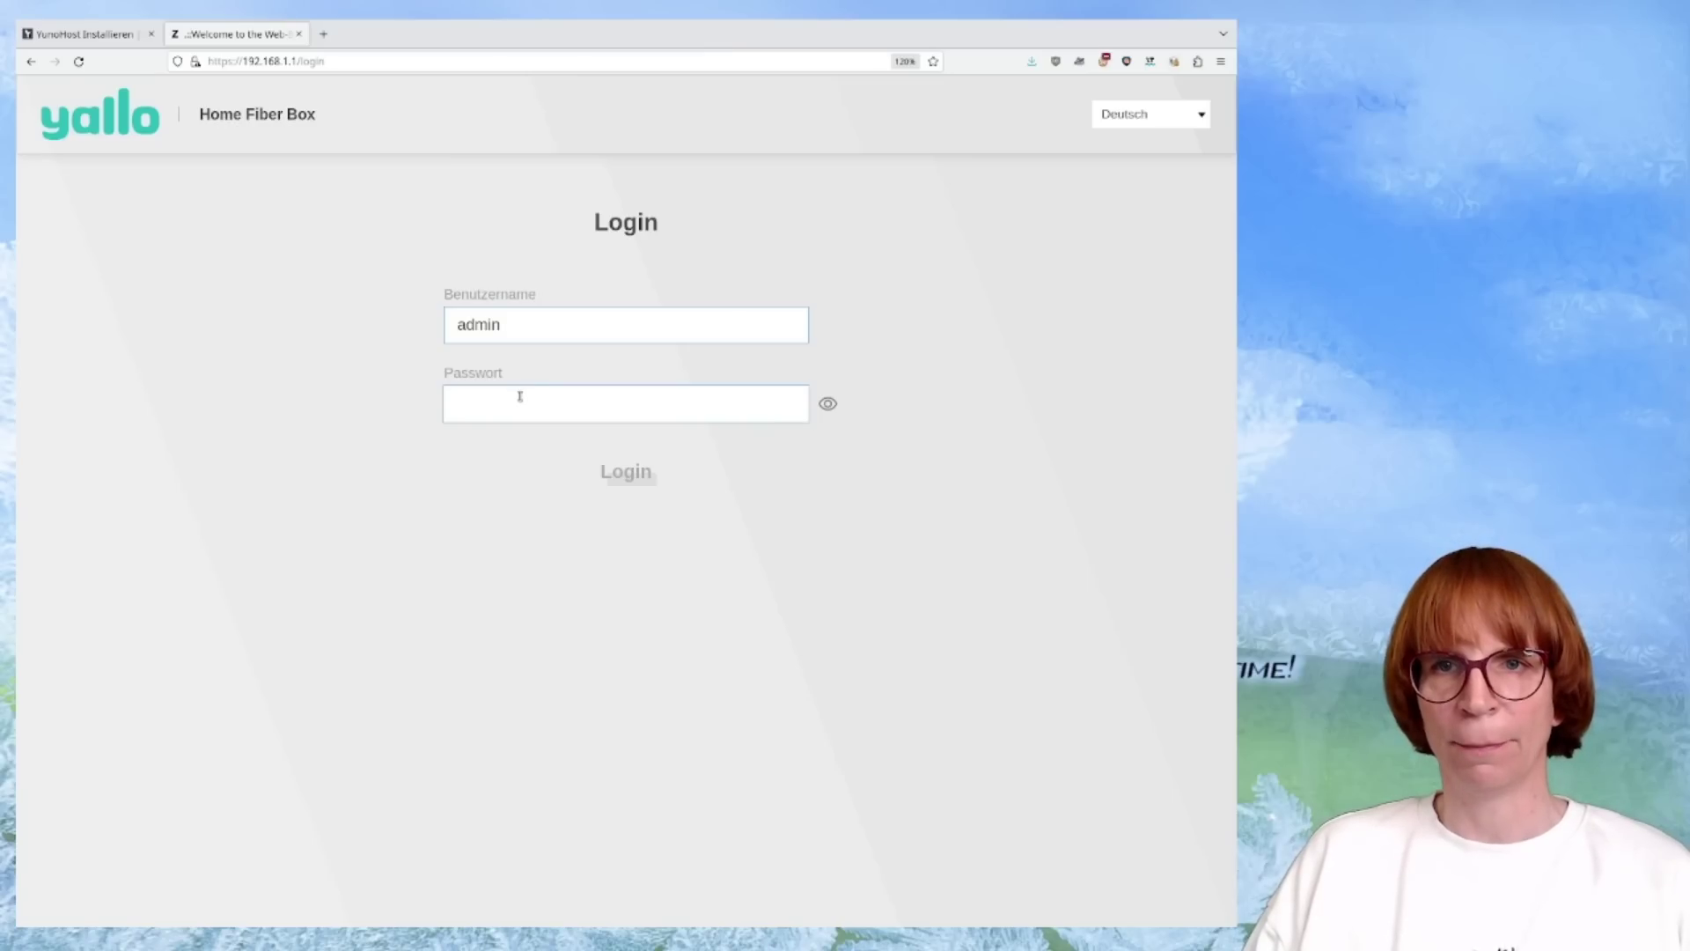
click(495, 408)
text(*********)
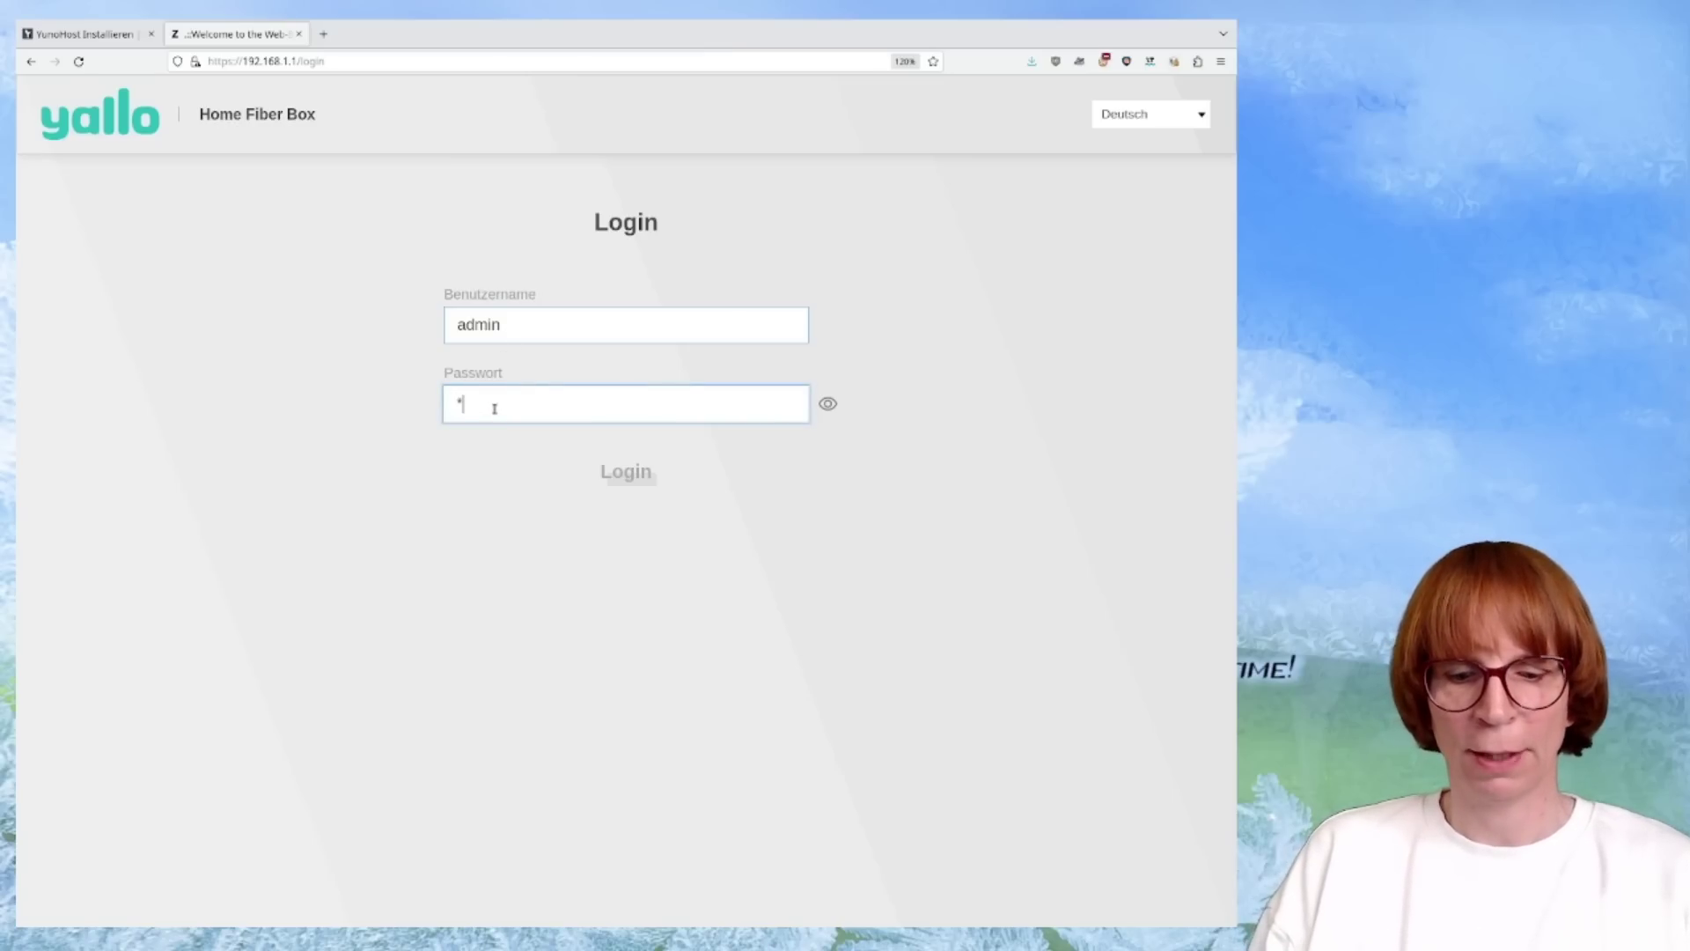
text(**)
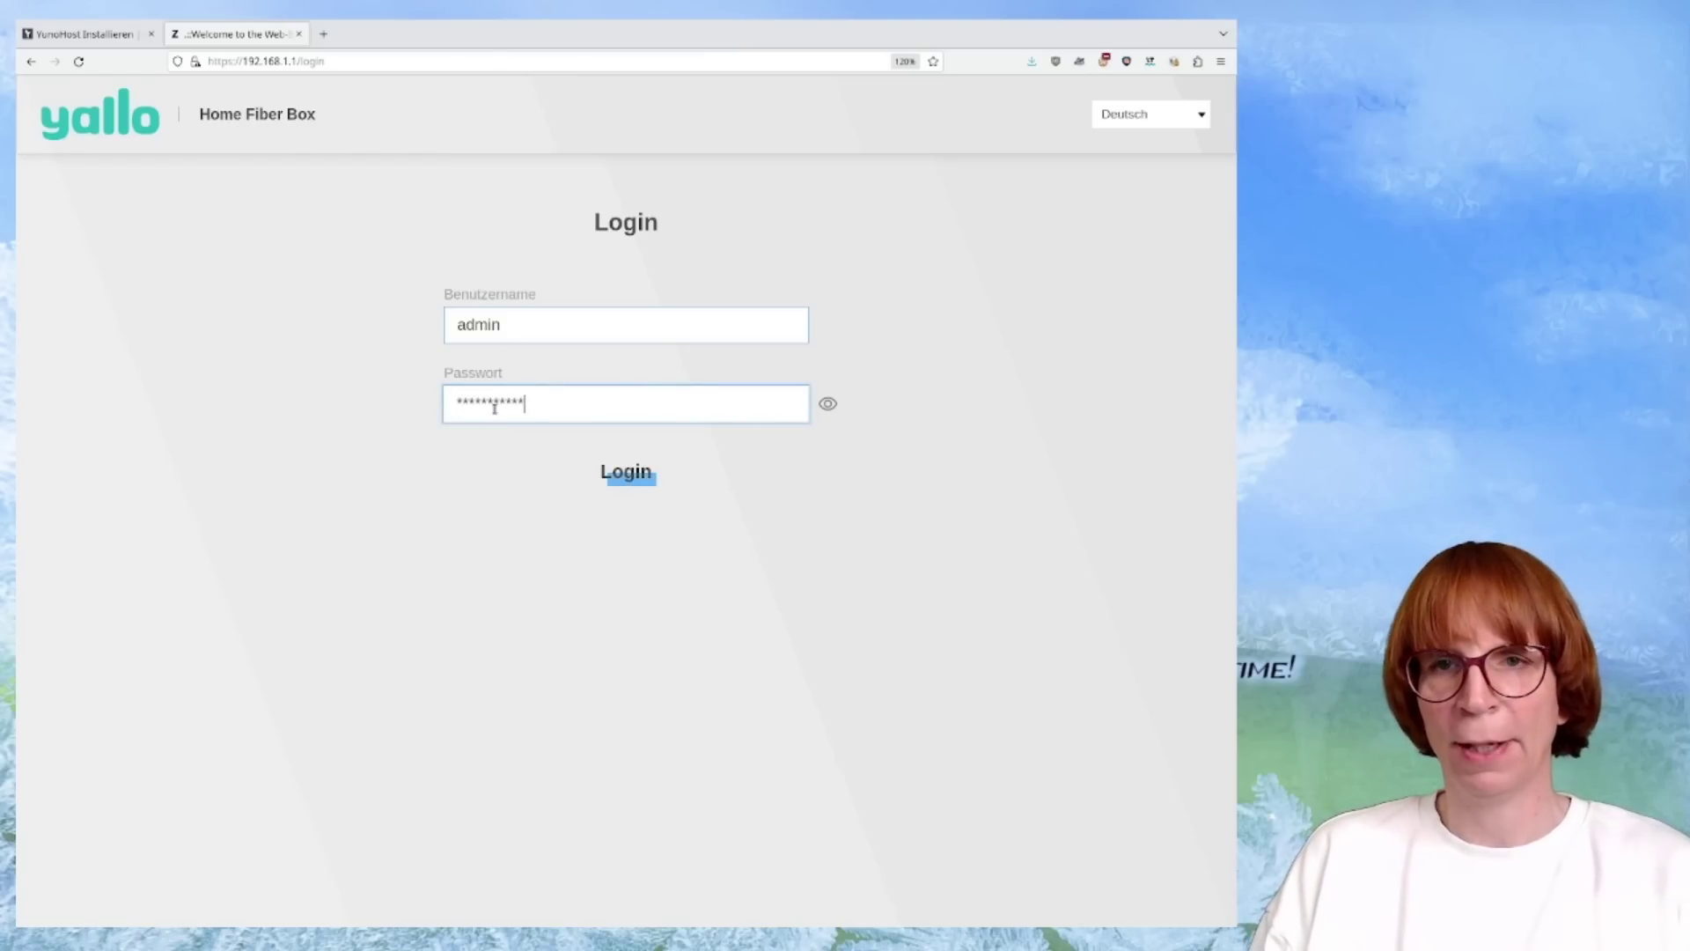
key(Return)
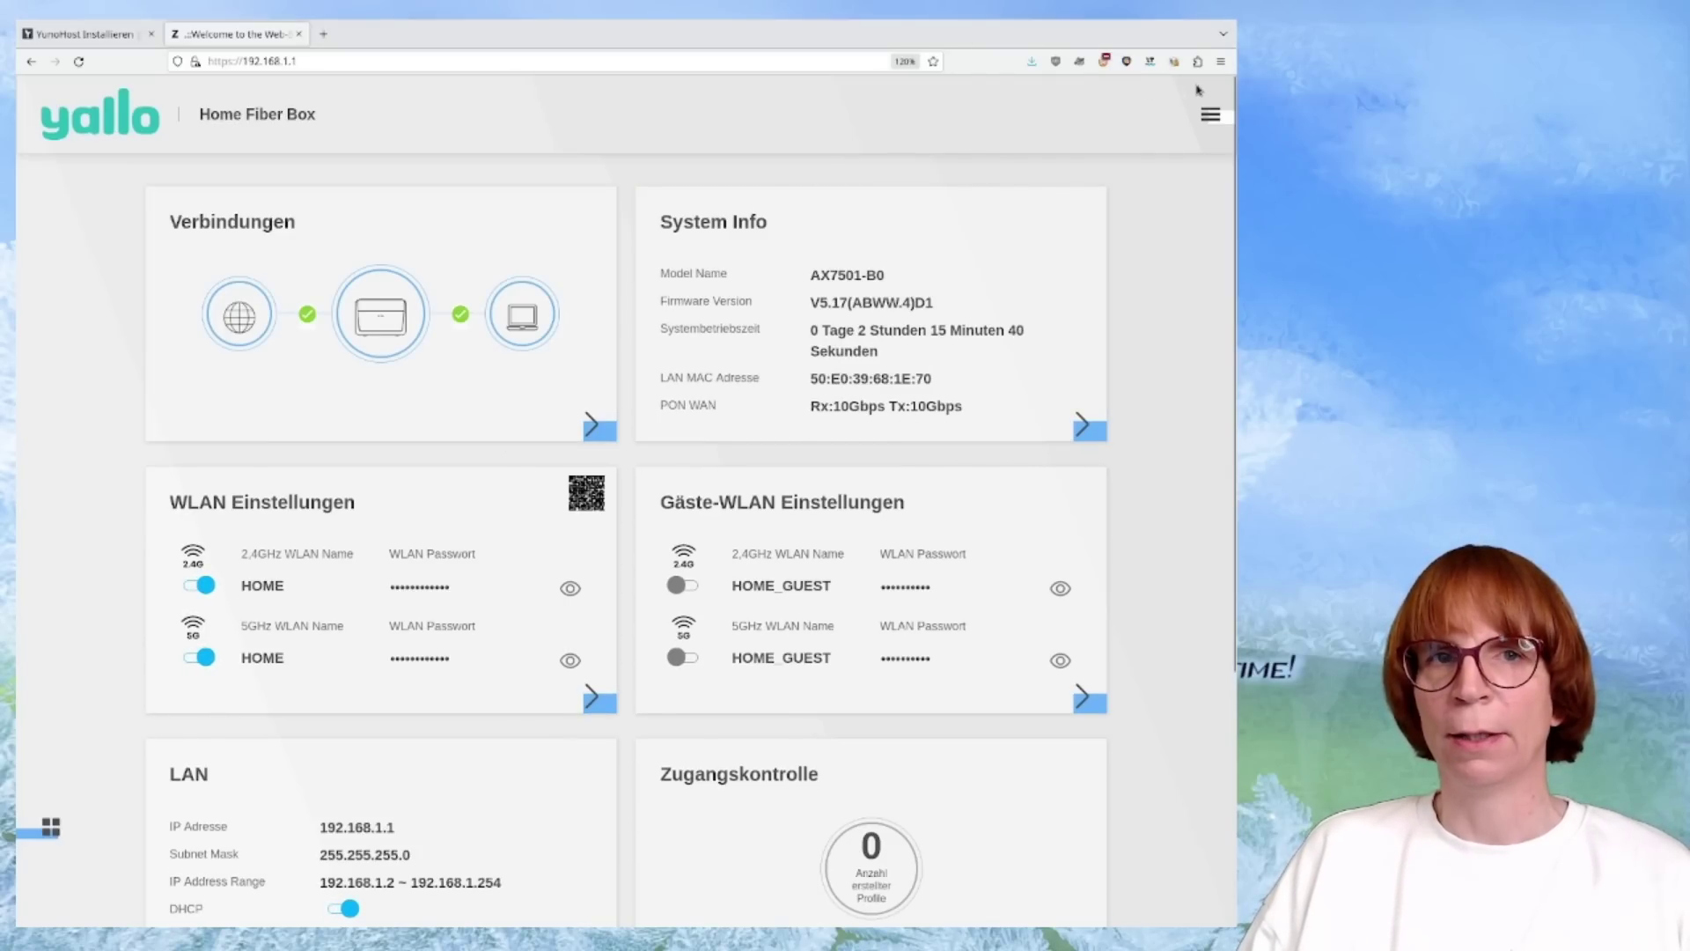
Open the router's Dynamic DNS configuration within the DNS network settings.
click(1212, 114)
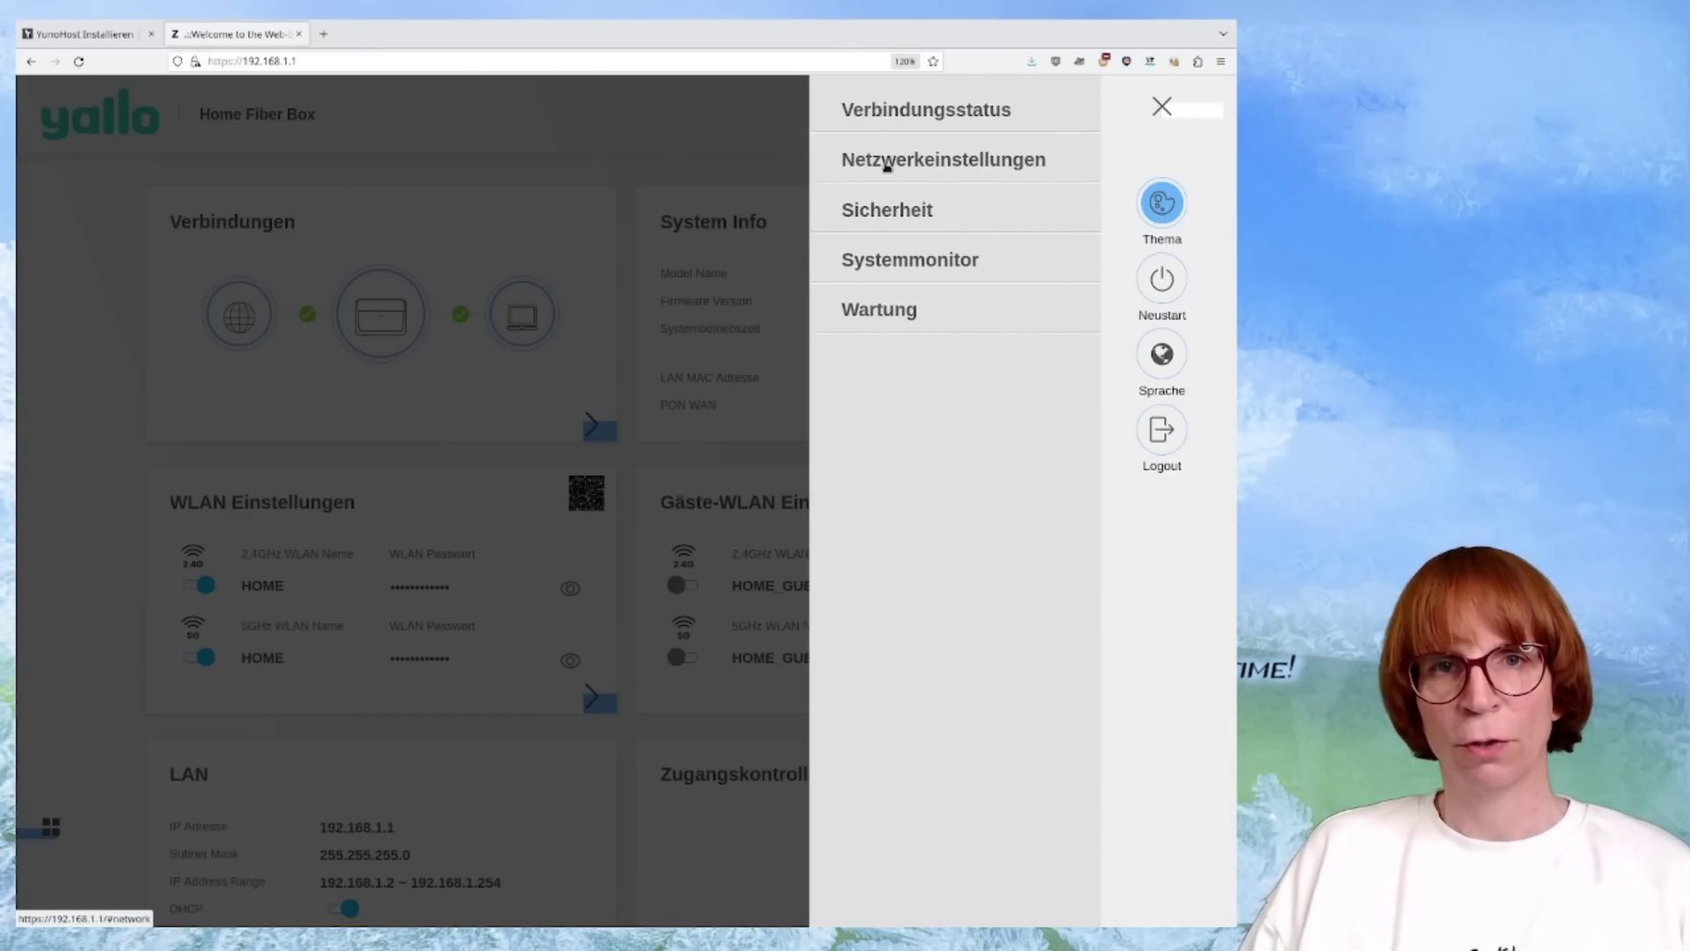
click(887, 163)
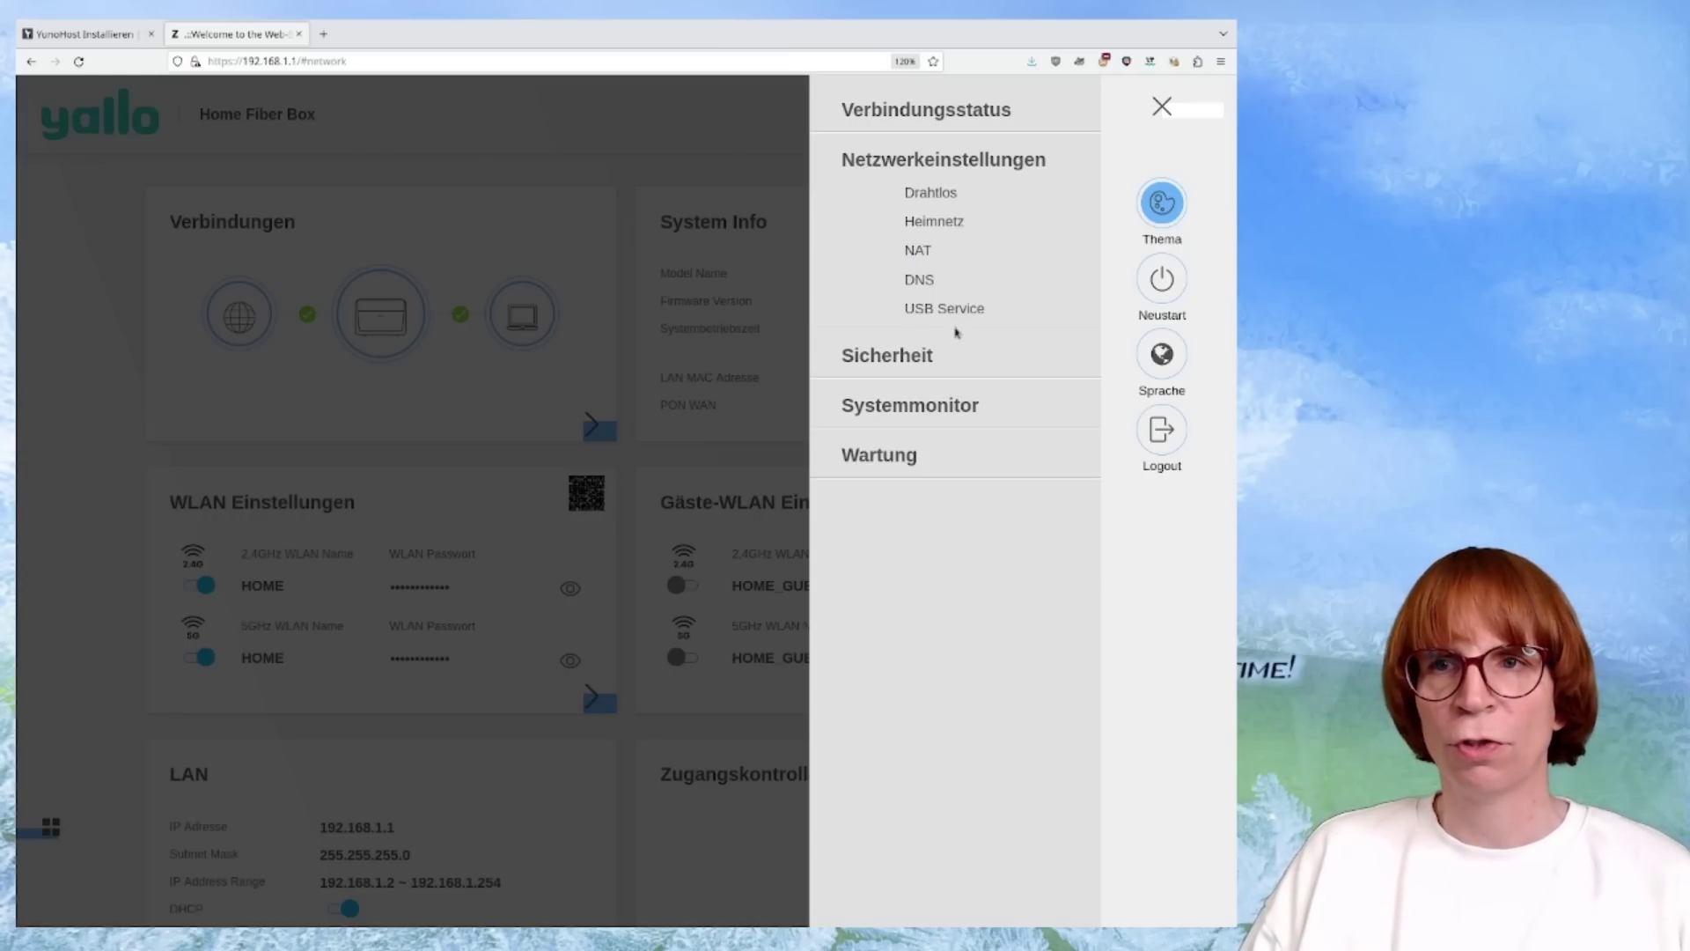
click(926, 281)
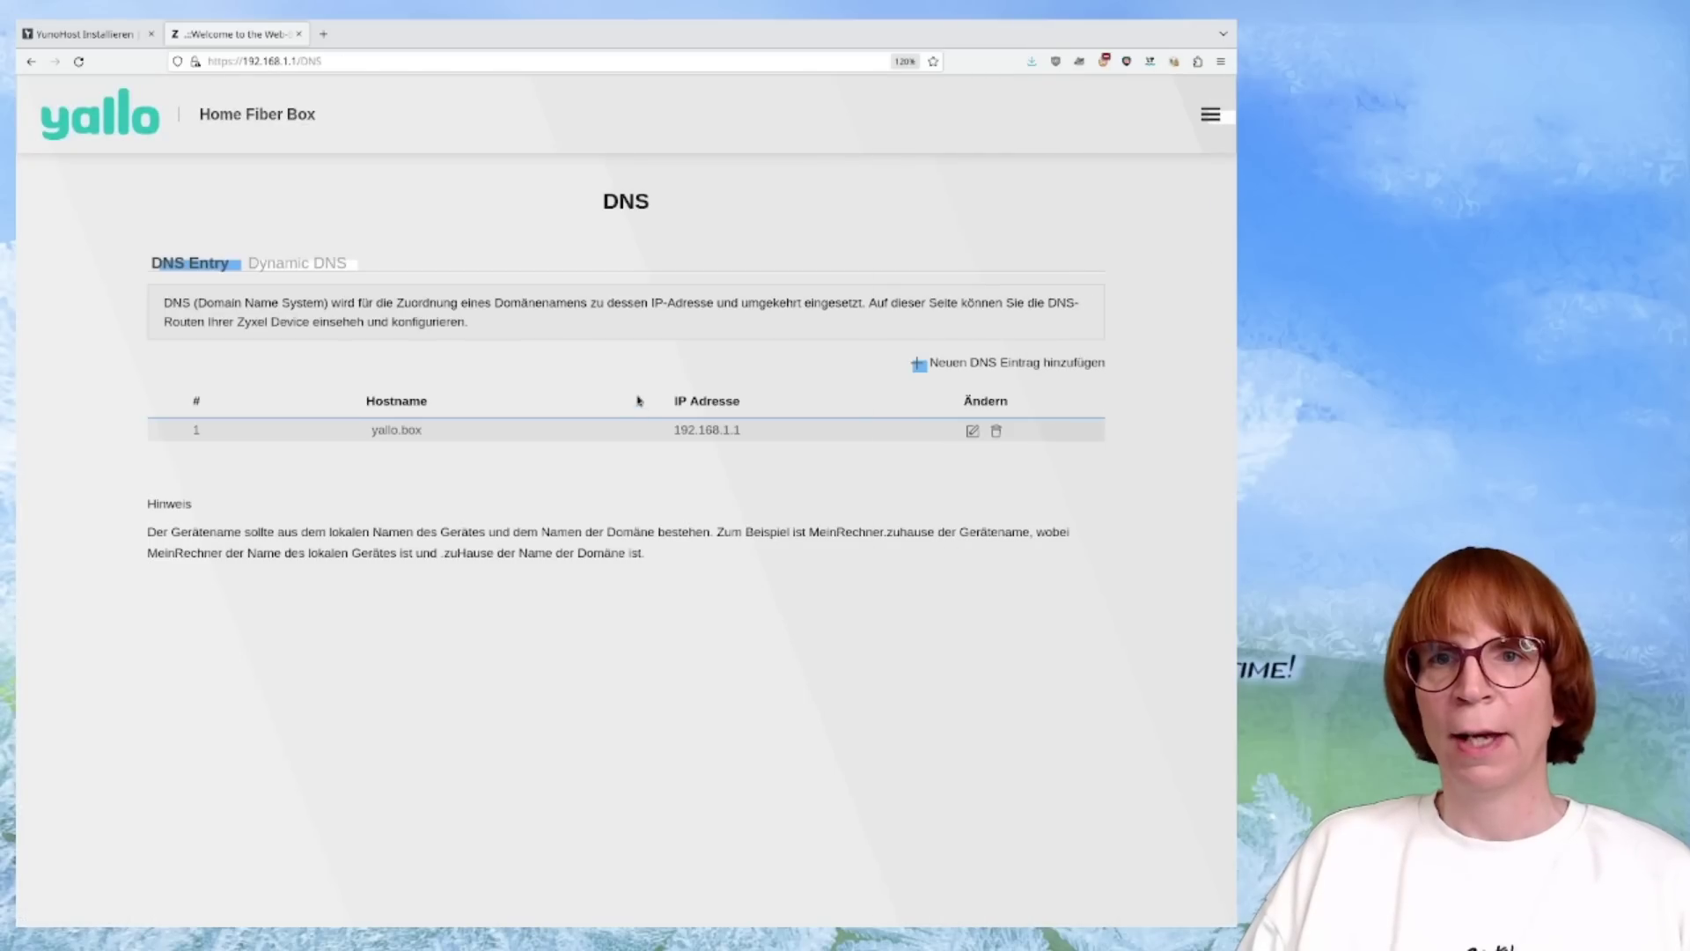
click(327, 275)
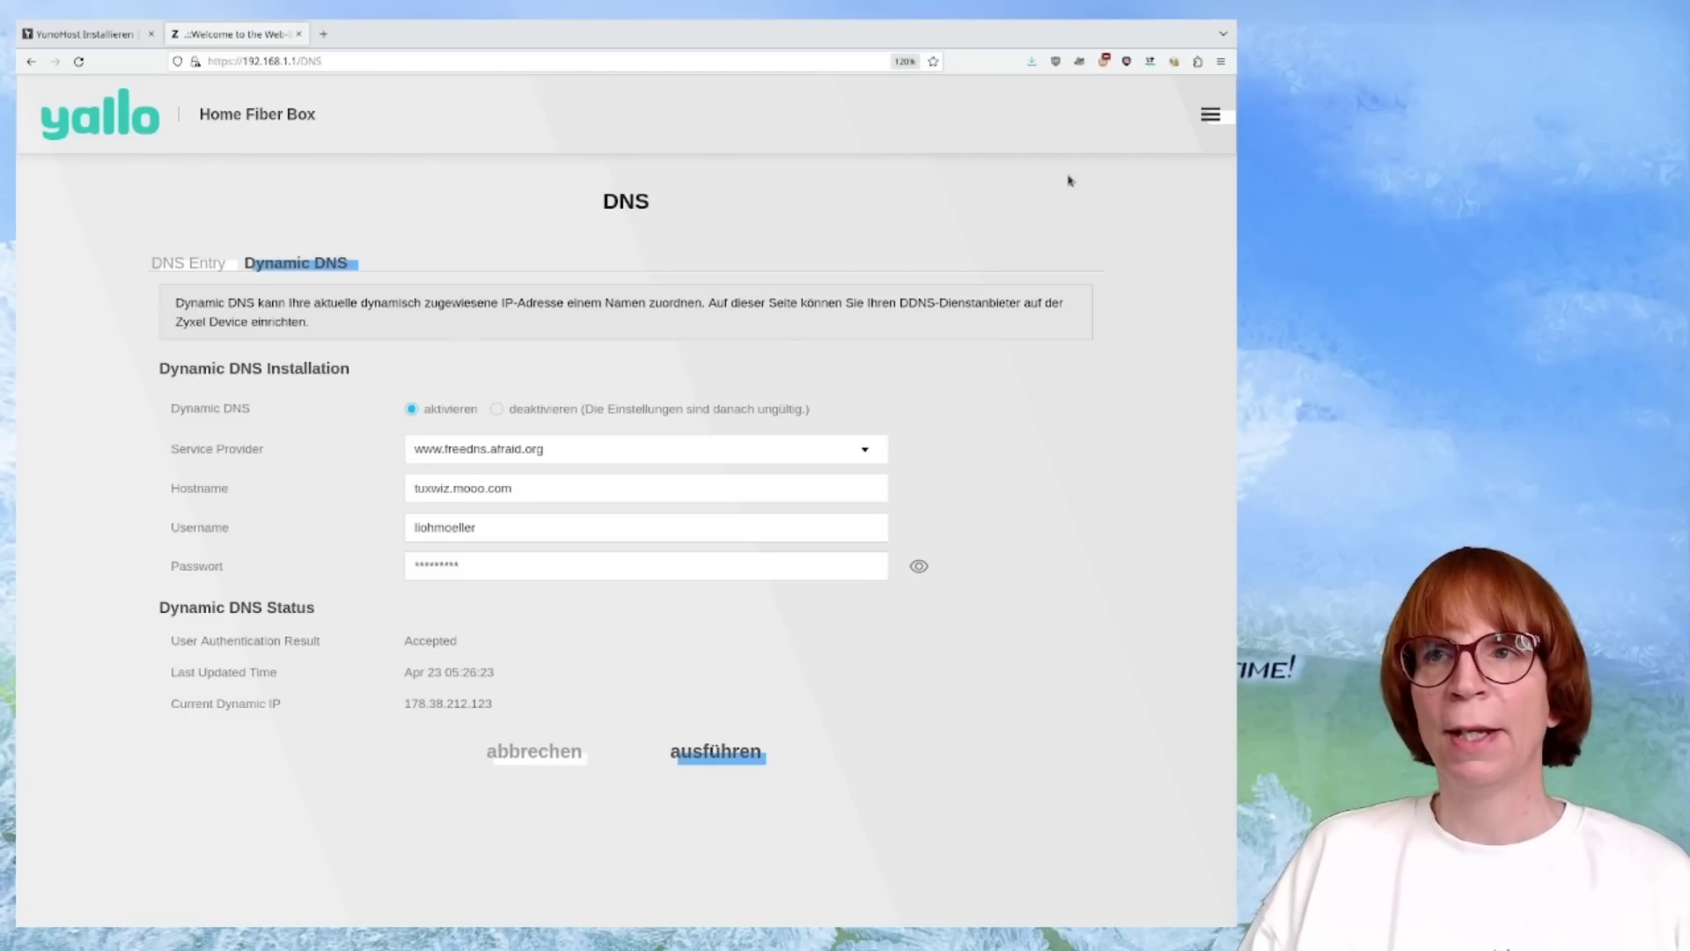
Open the router's NAT port forwarding list, view the https rule's details, and return to the list.
click(1210, 119)
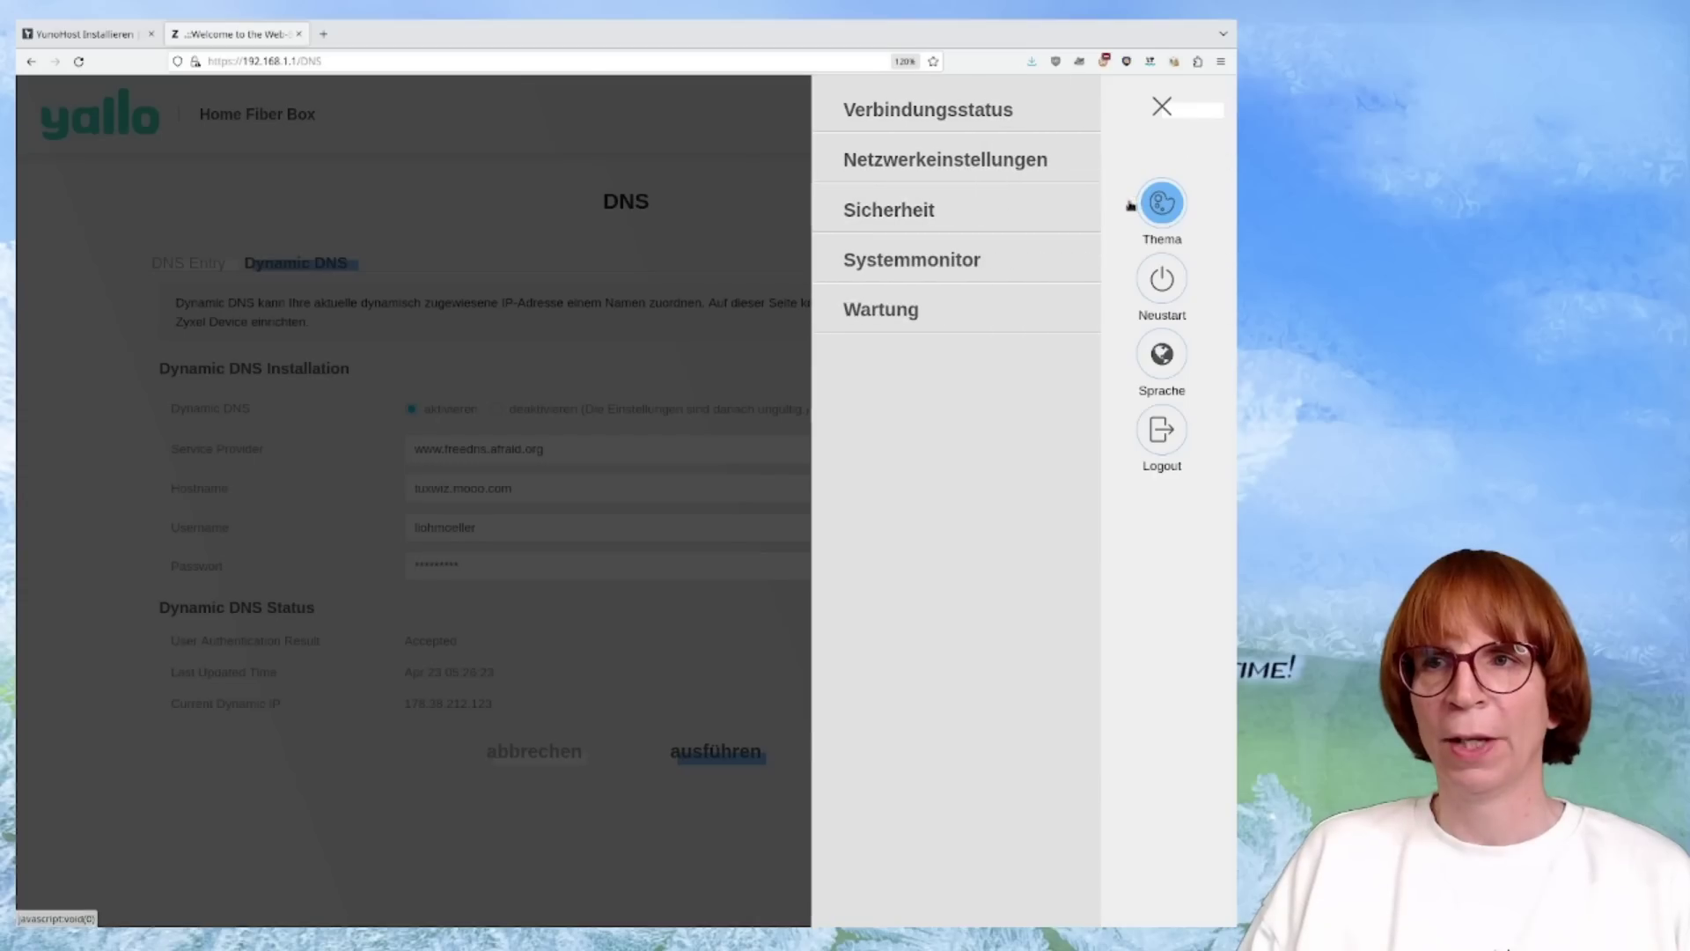
click(1035, 168)
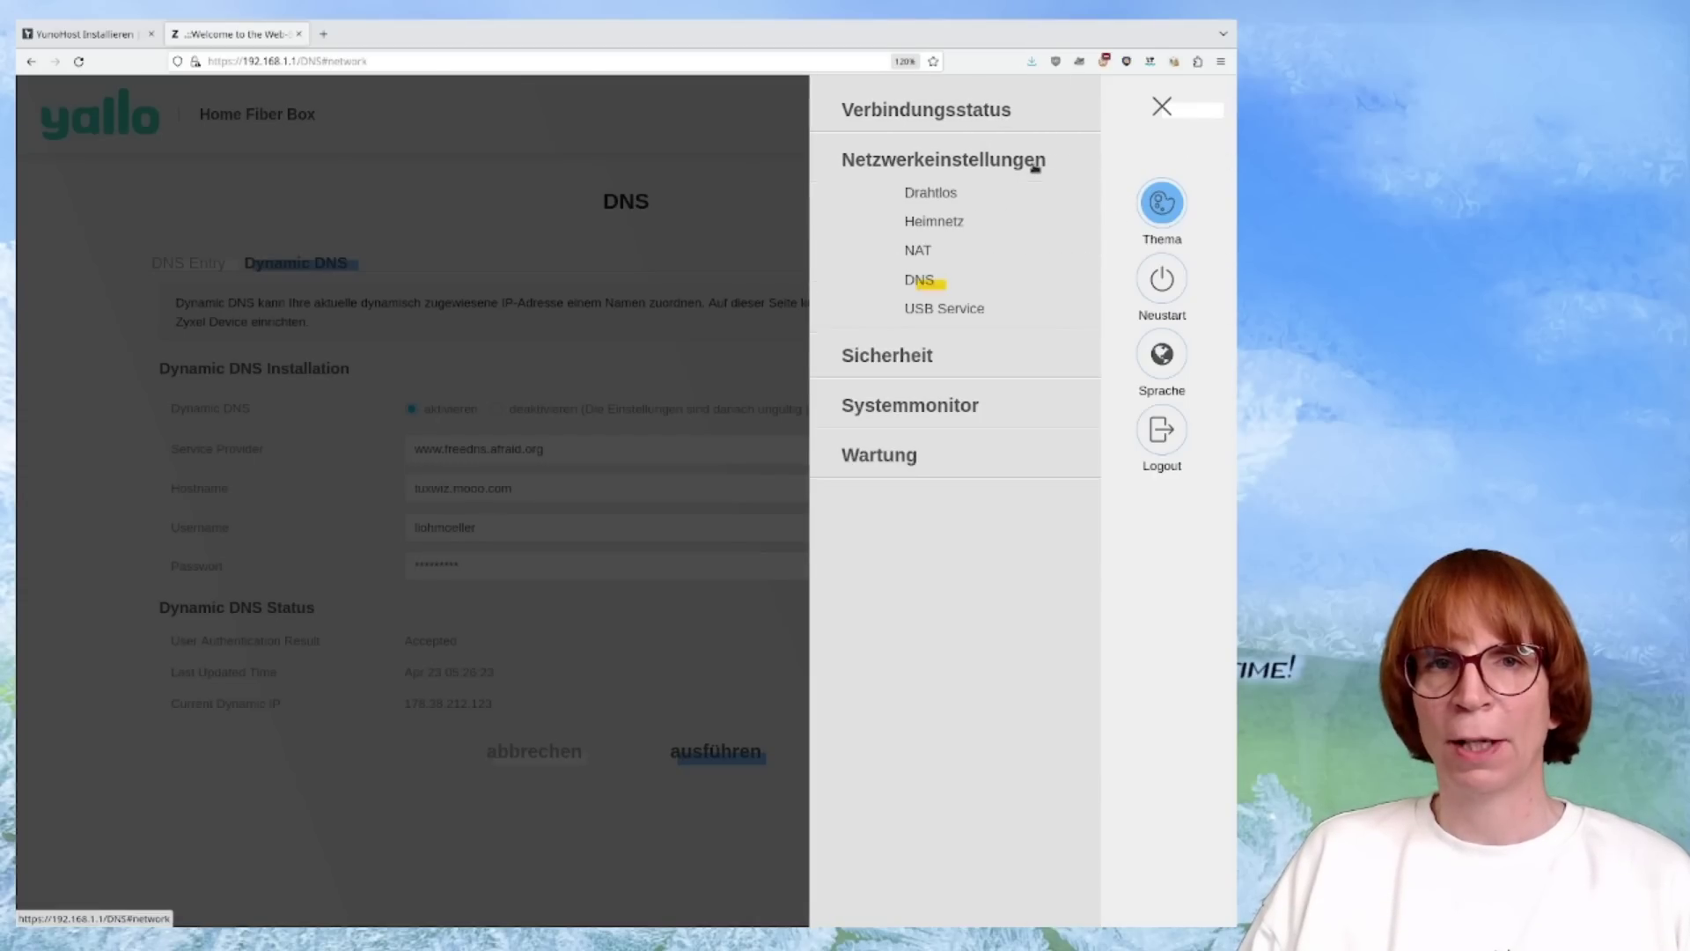
click(920, 252)
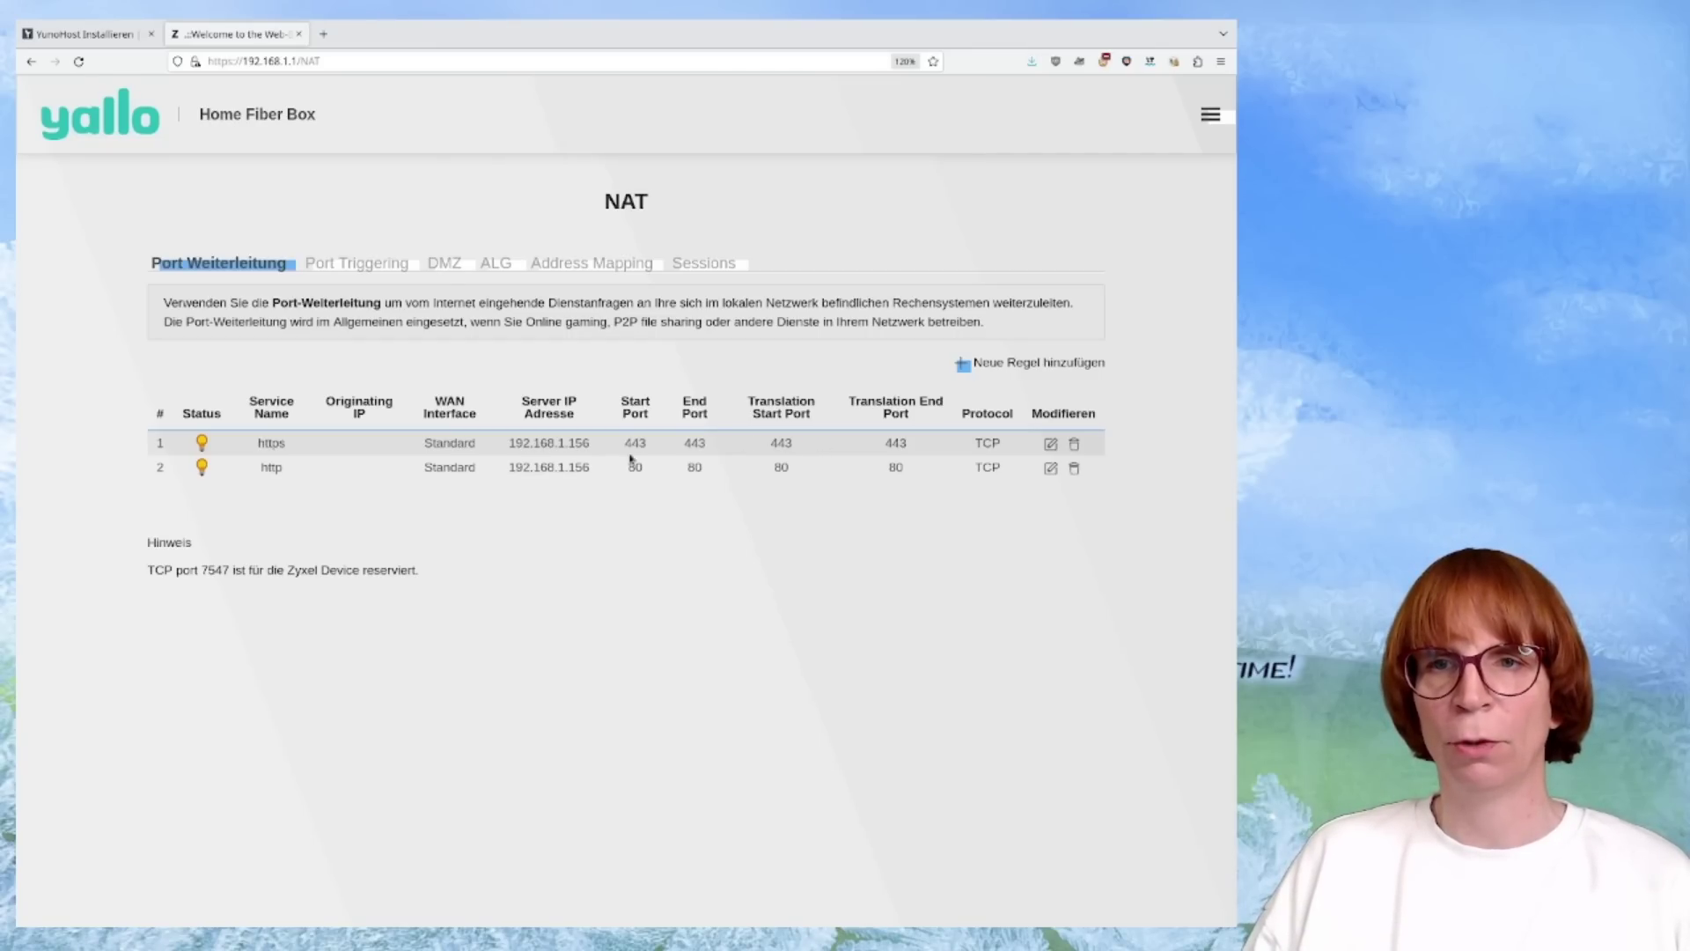
click(1050, 443)
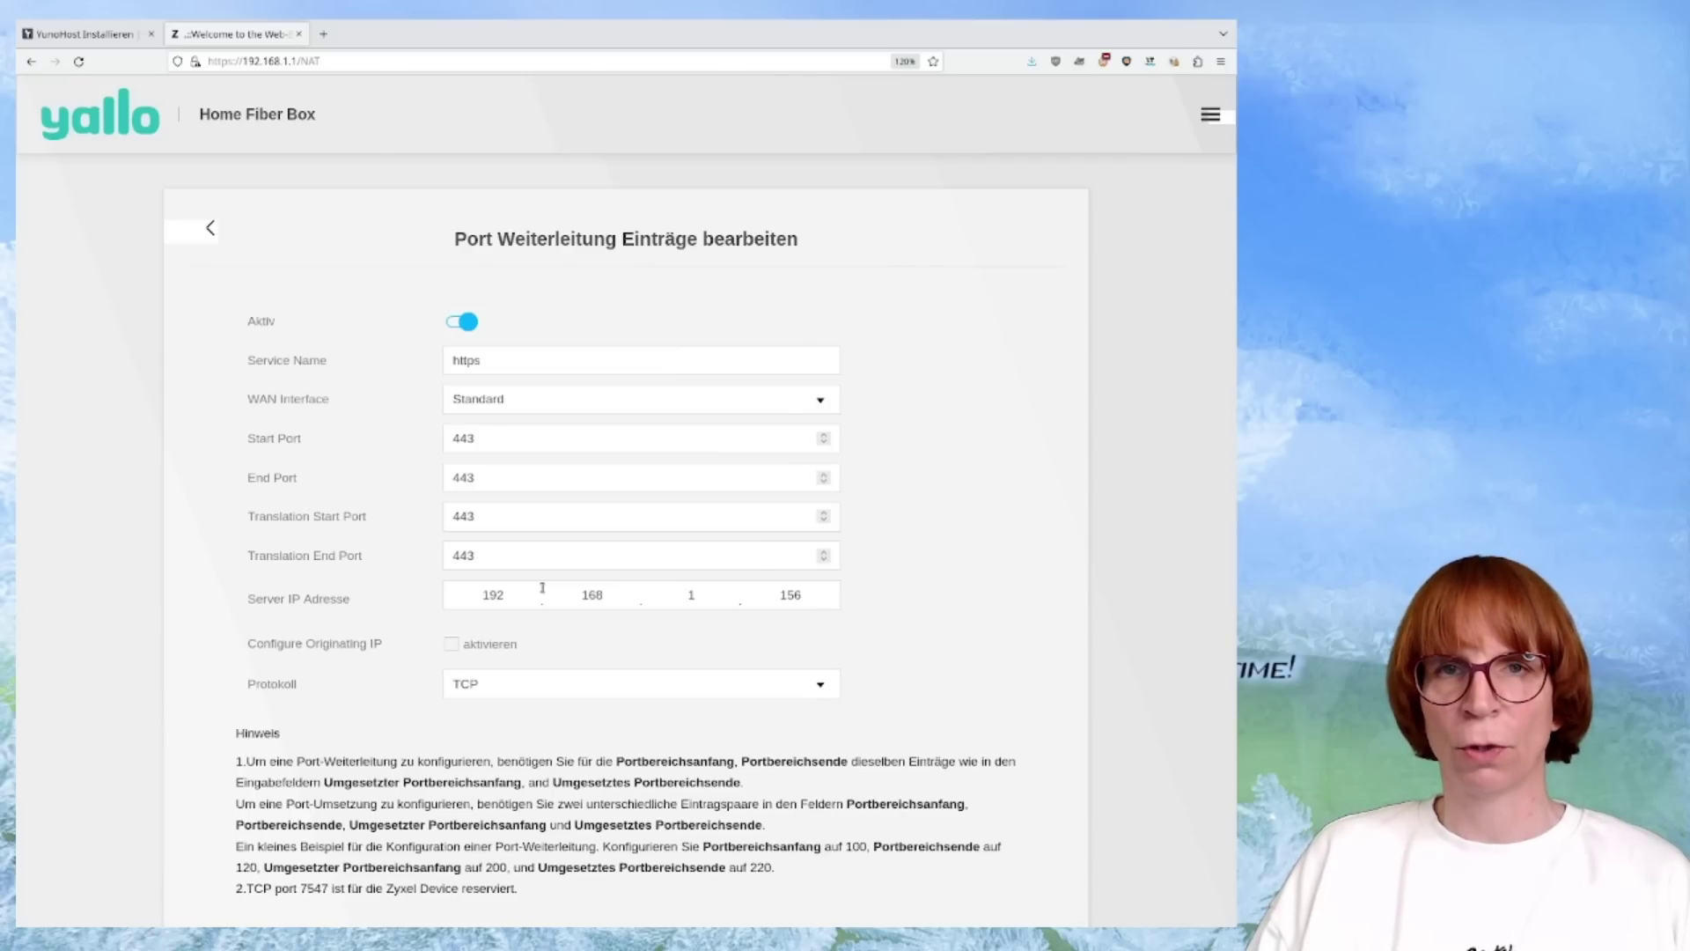
click(211, 230)
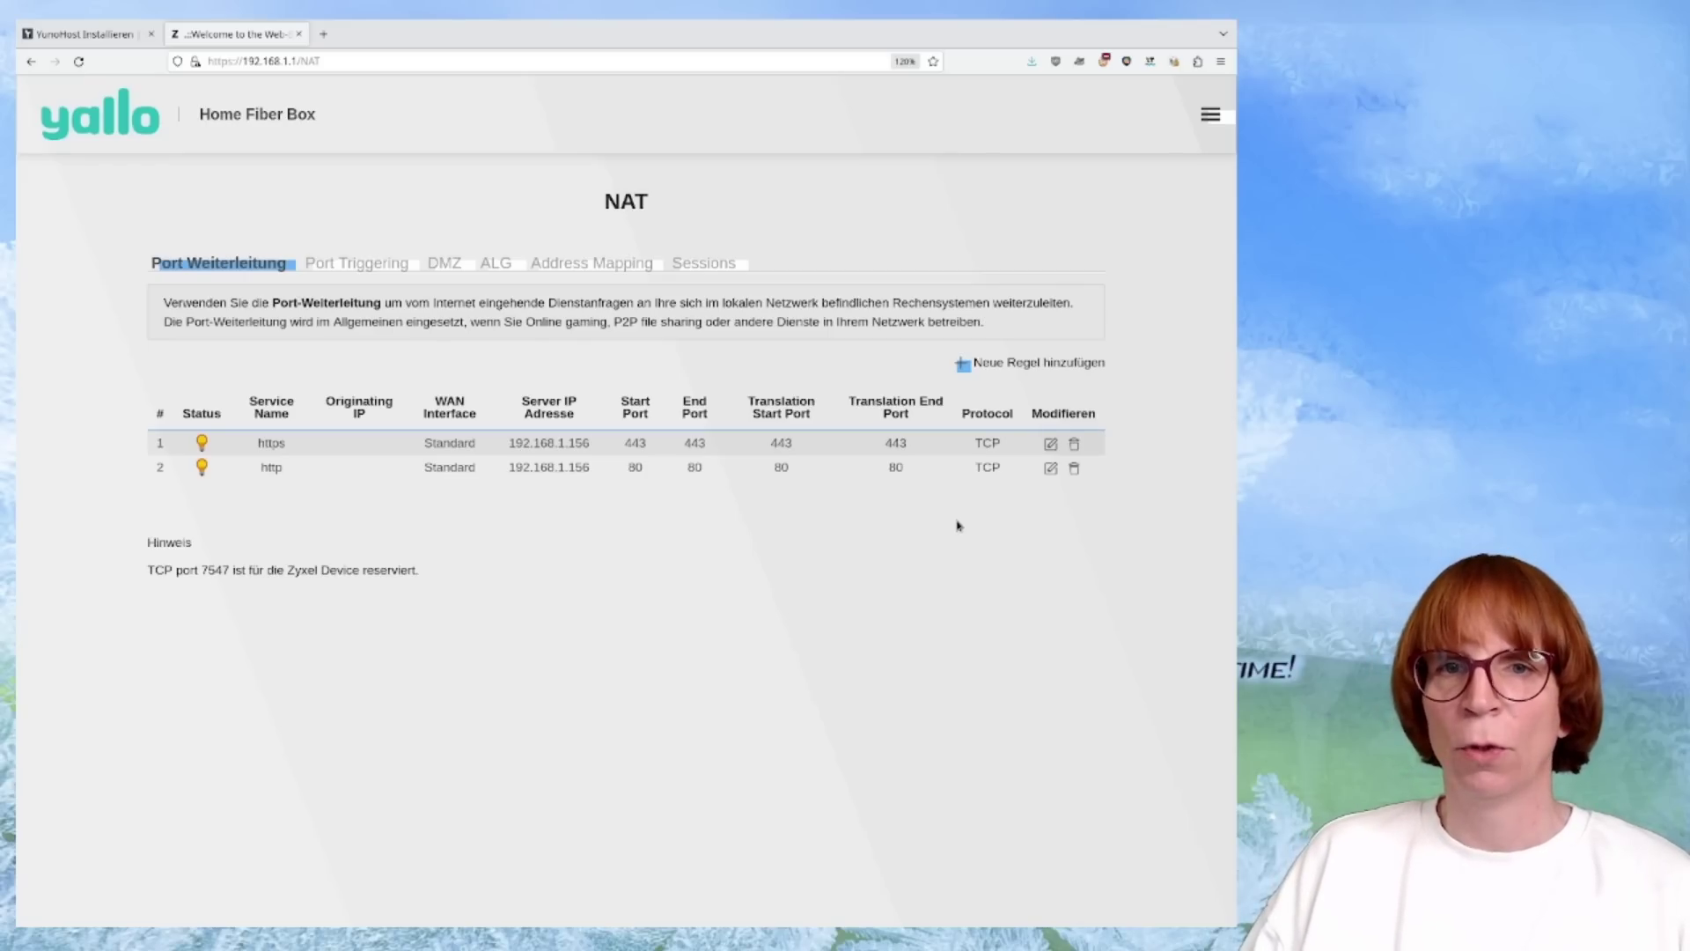
Review the http port forwarding rule's details and accept the rule as it is.
click(1051, 469)
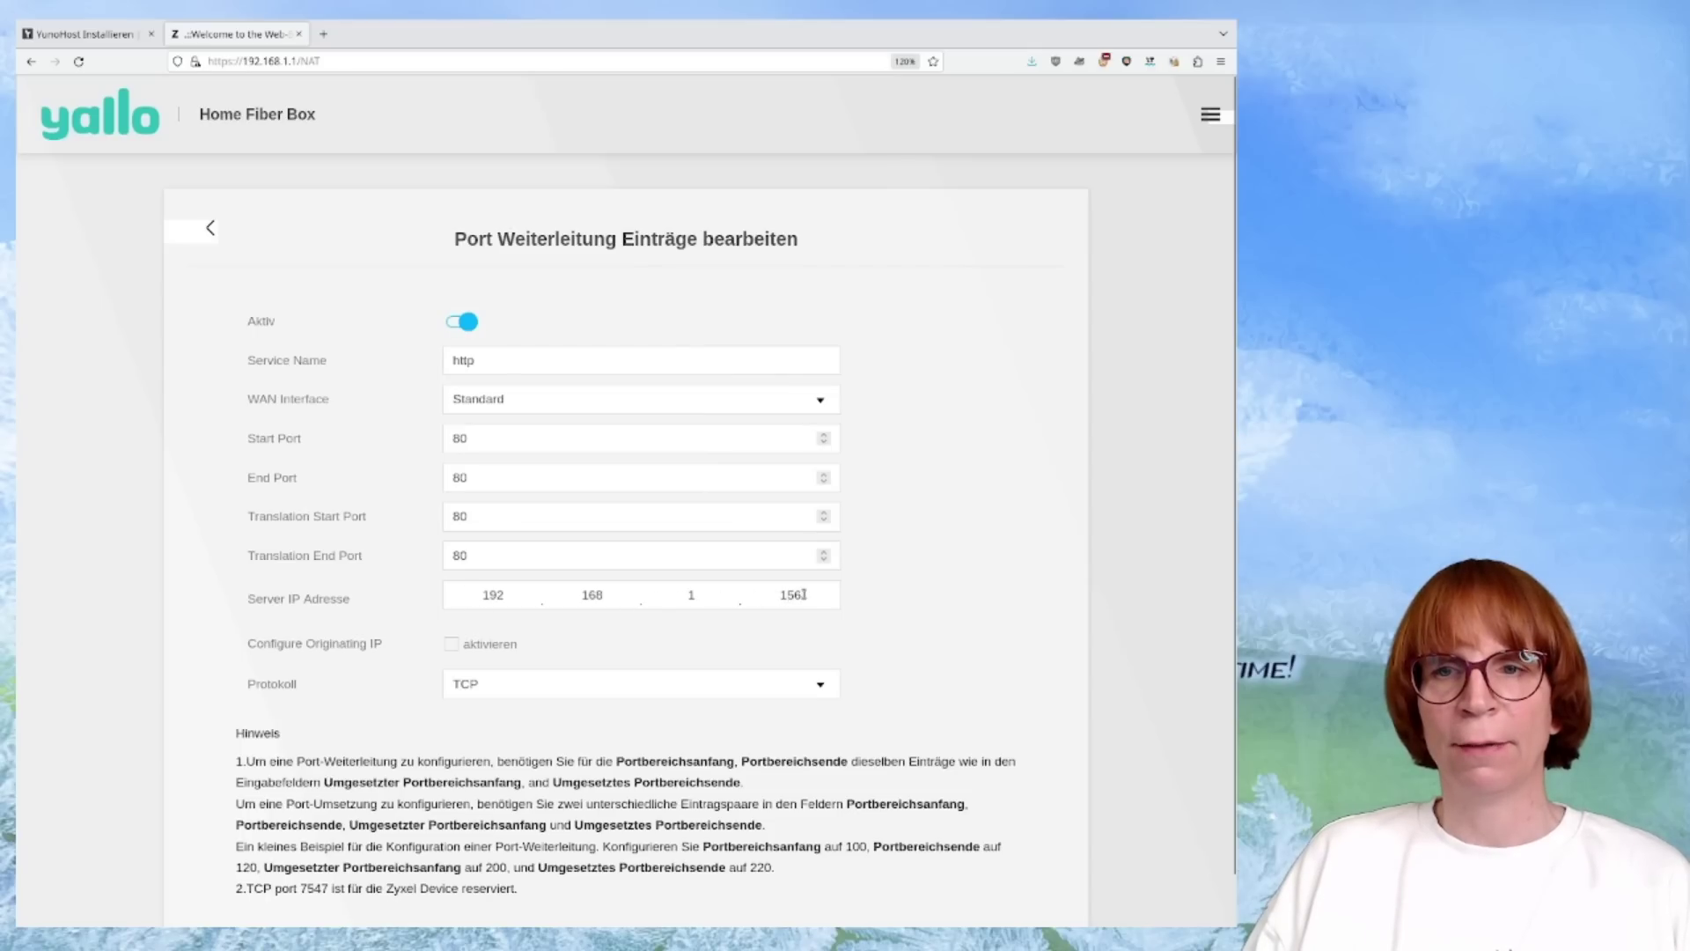
scroll(1009, 761, down, 1)
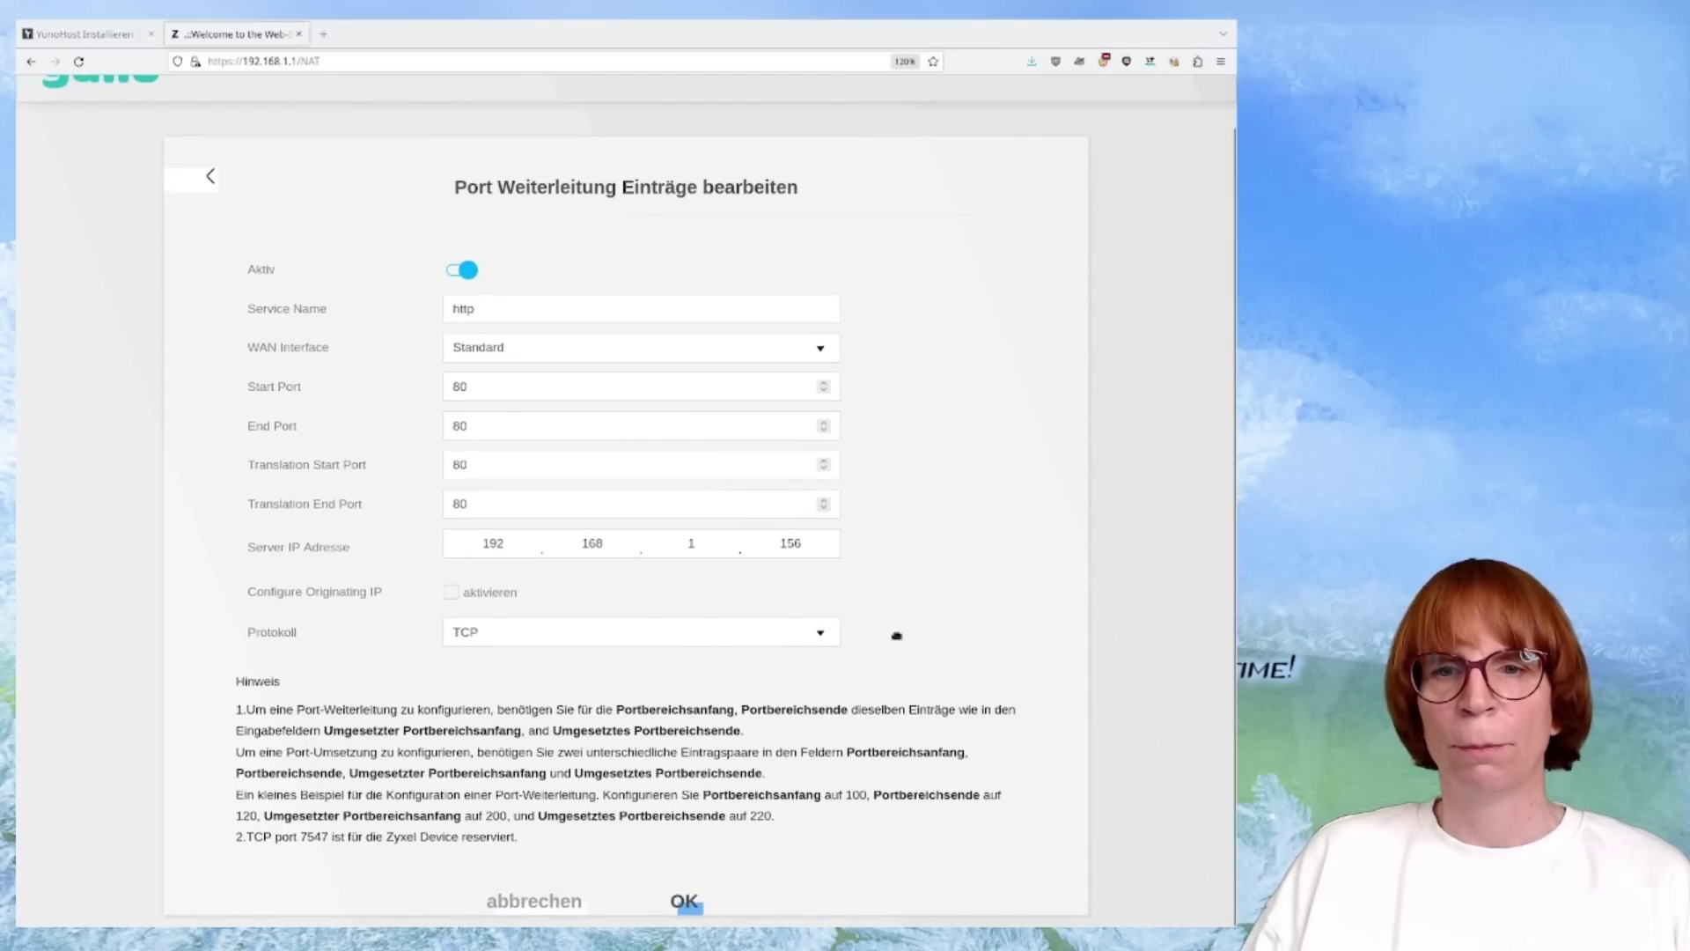
click(683, 902)
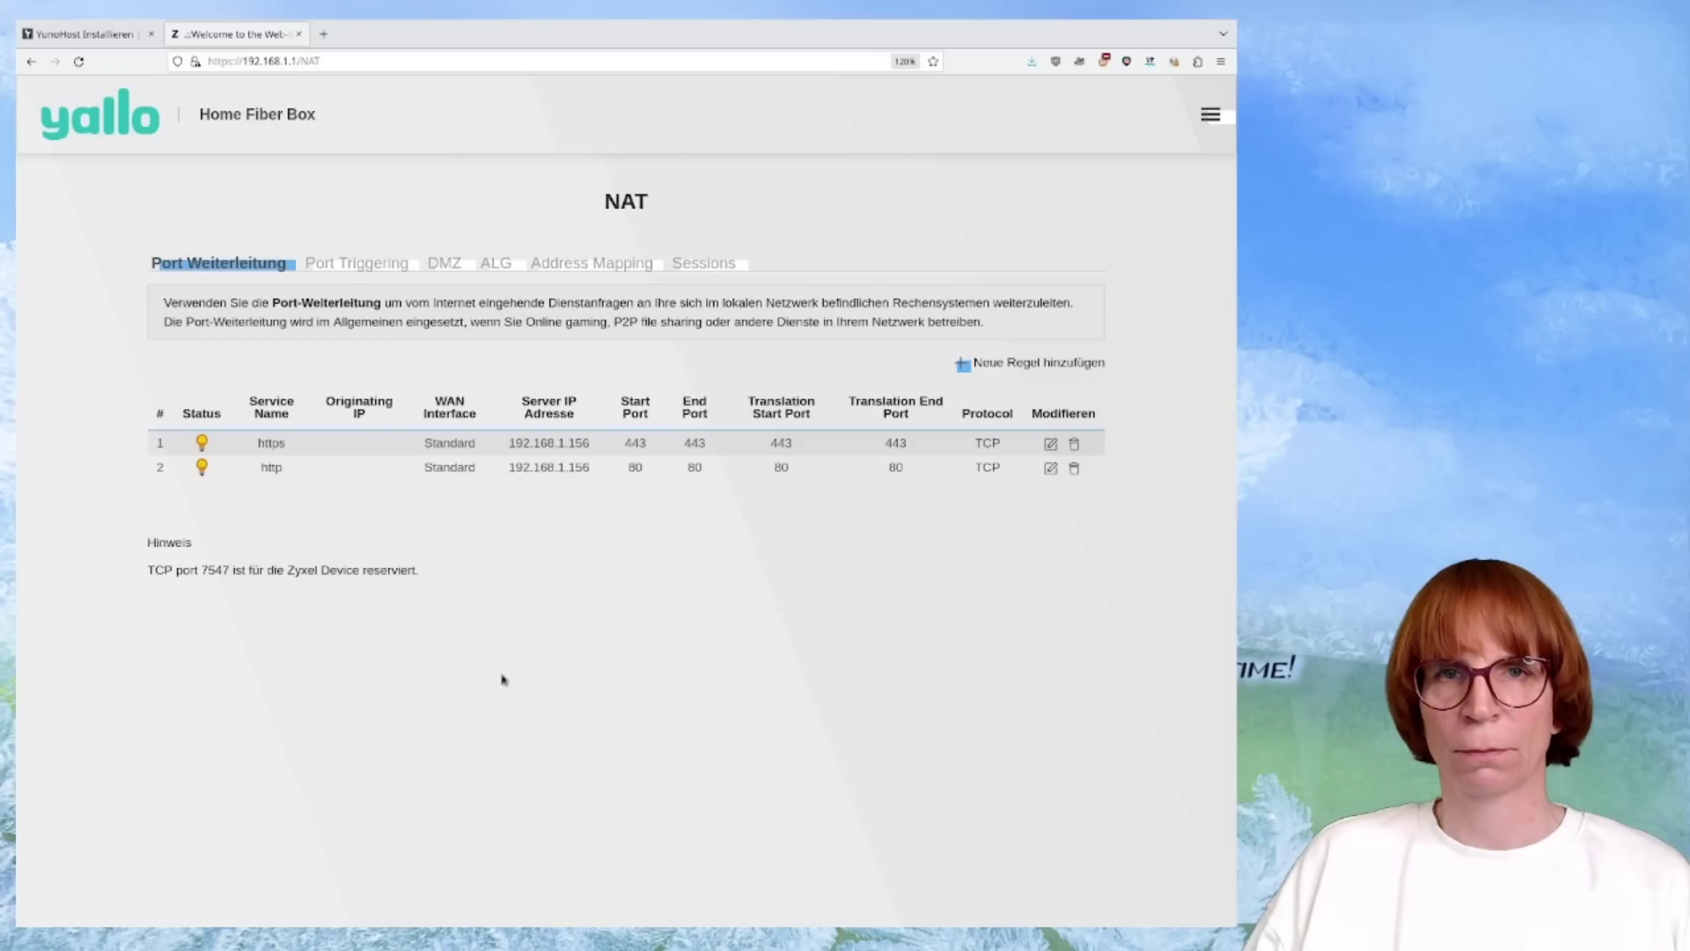
key(alt)
key(alt)
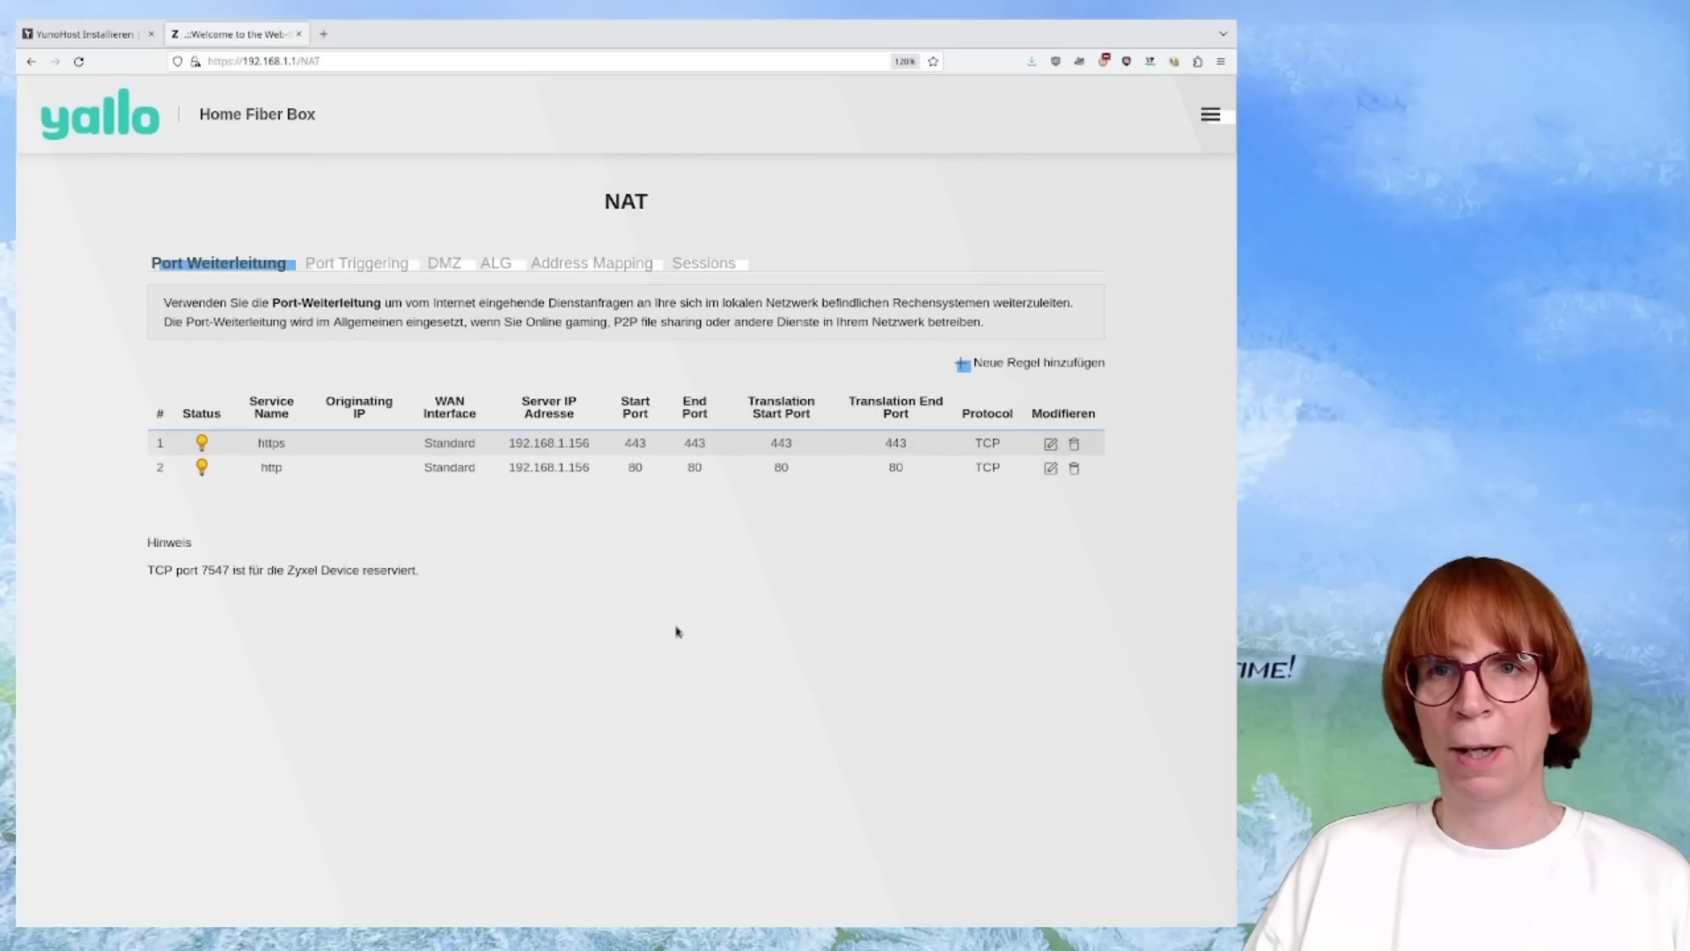
key(alt)
key(alt)
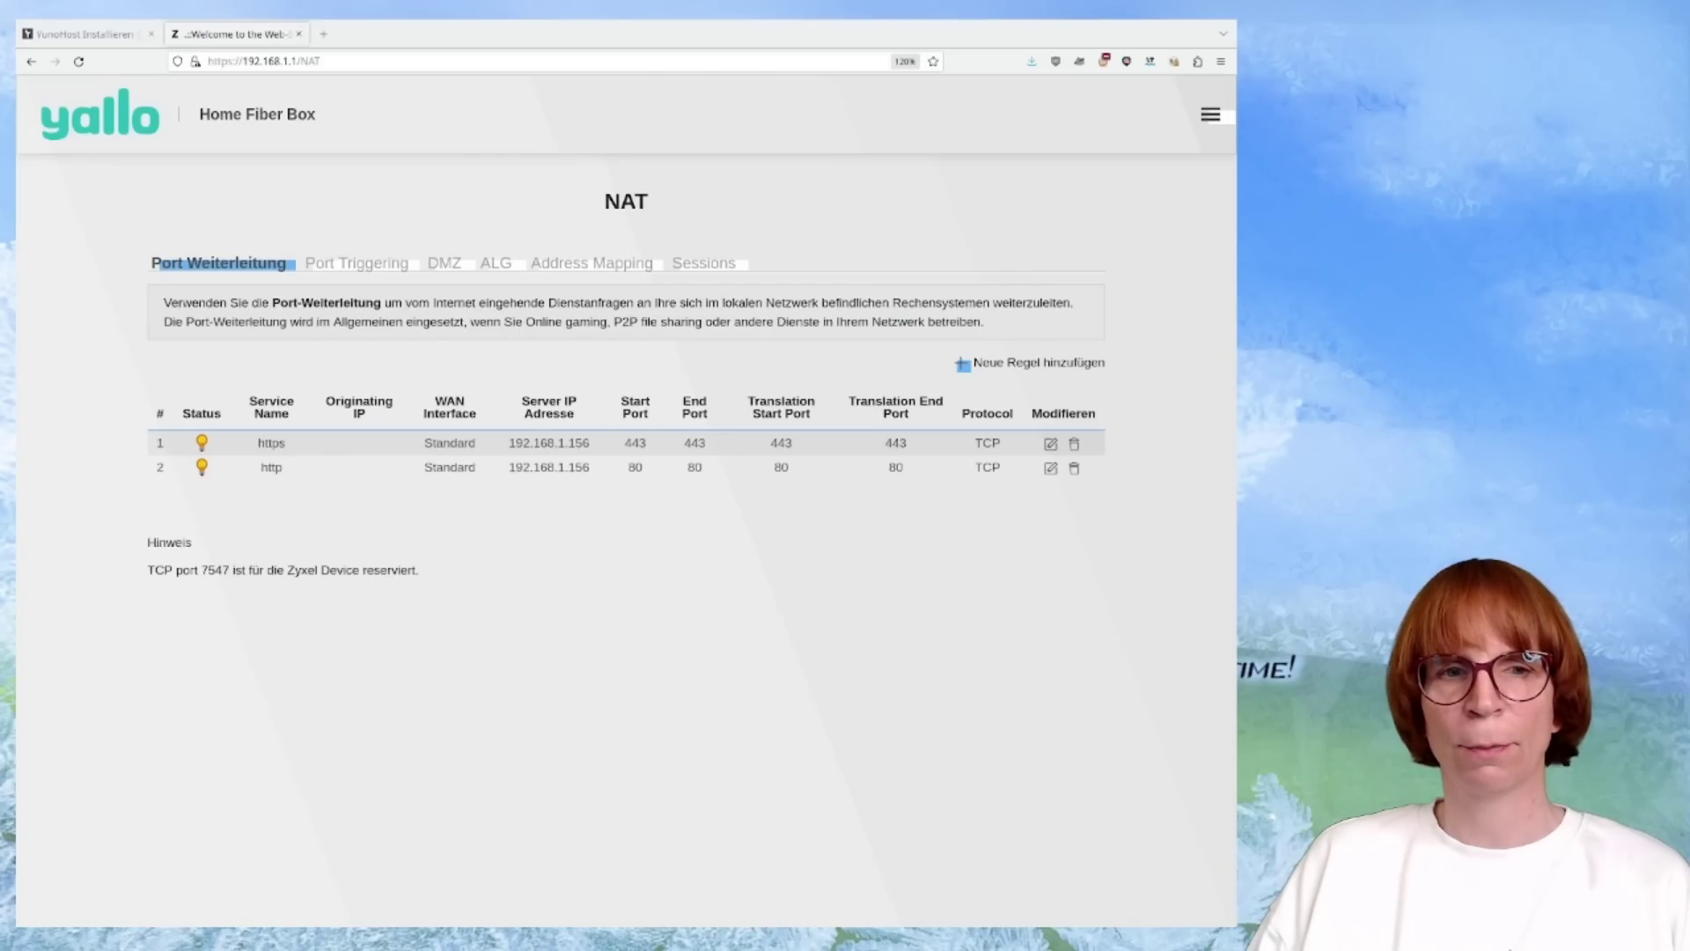
Return to the YunoHost installation guide and go back up to its Pre-requisites section.
click(123, 37)
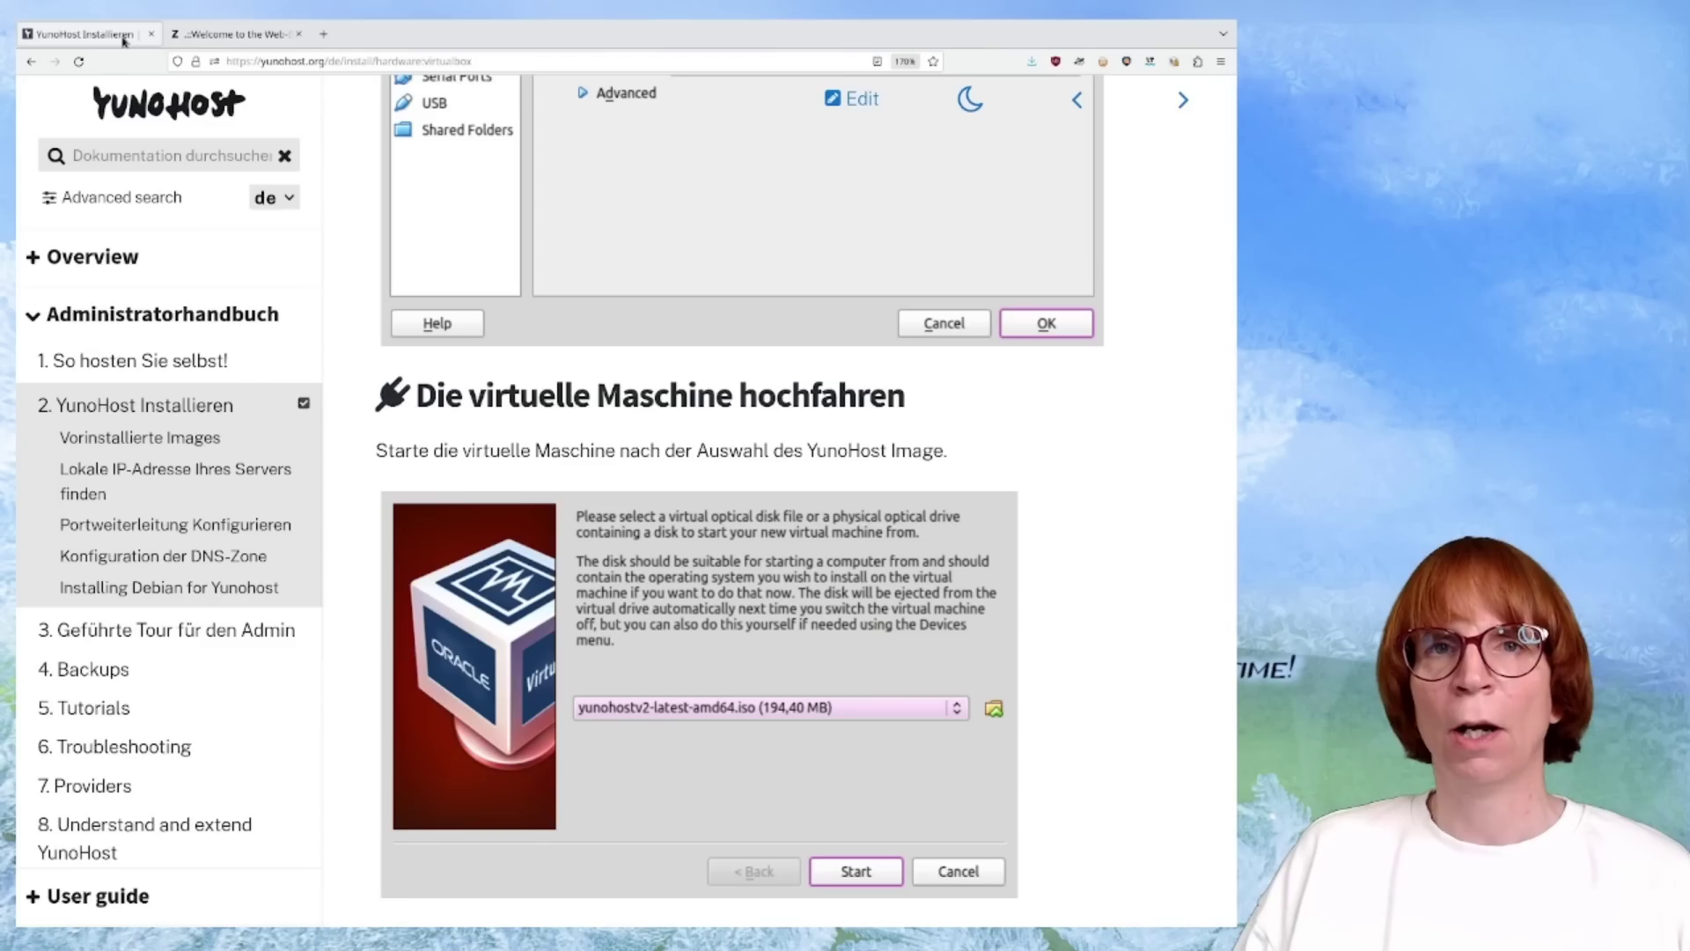
scroll(332, 472, up, 10)
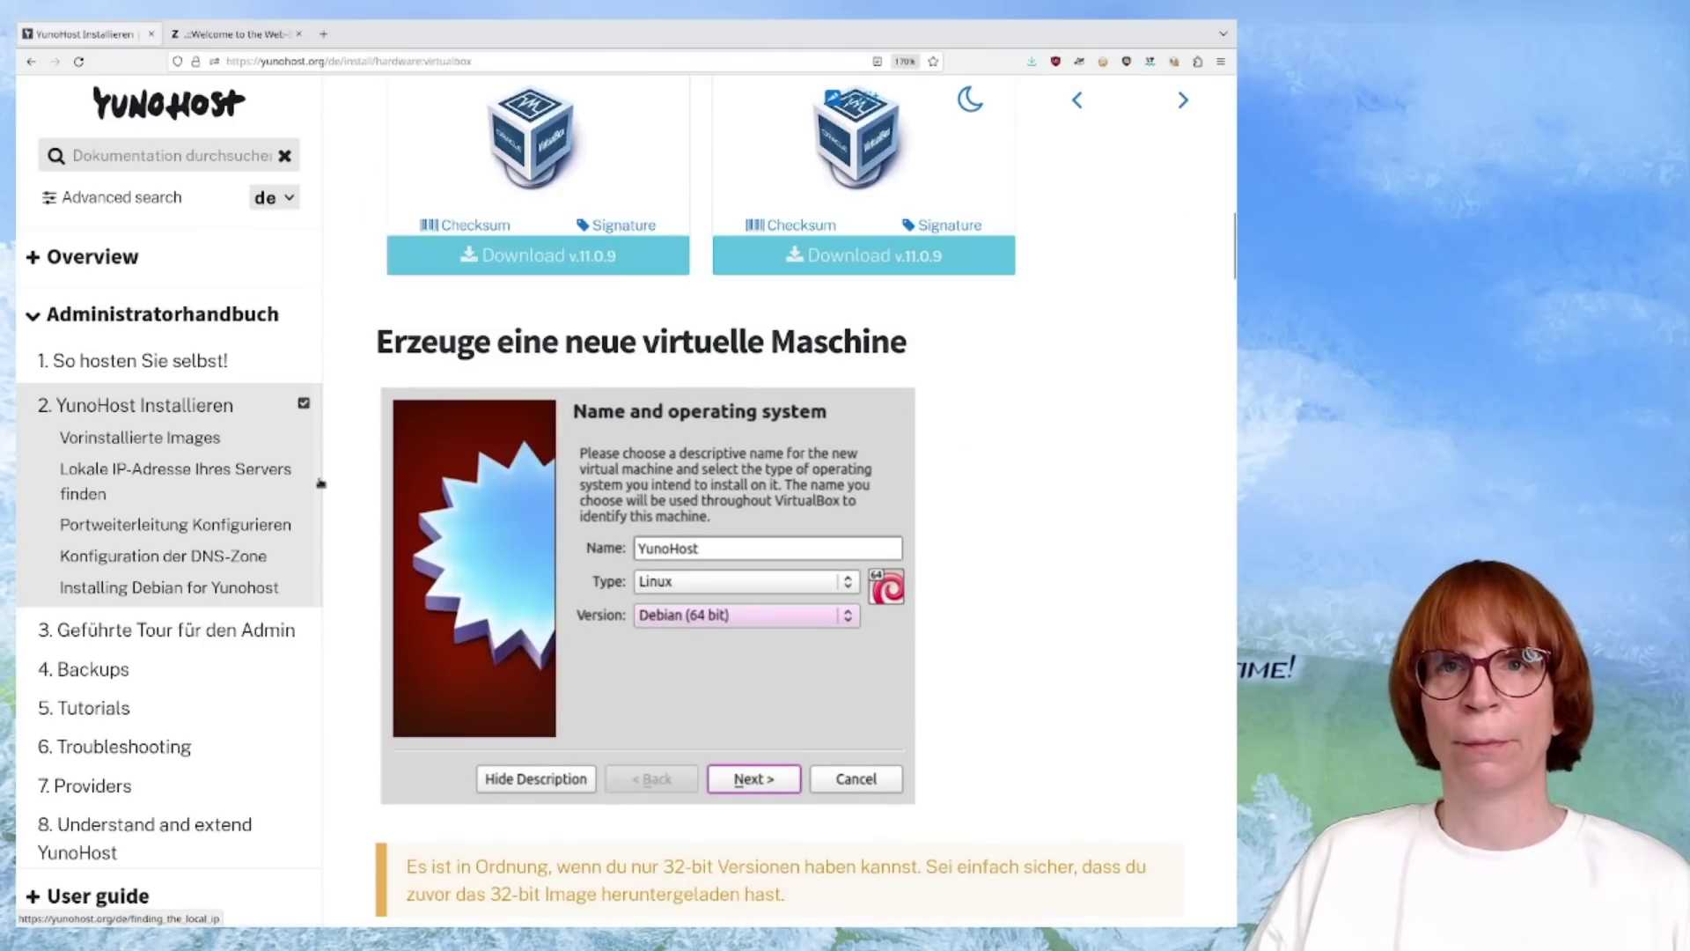
scroll(320, 482, up, 10)
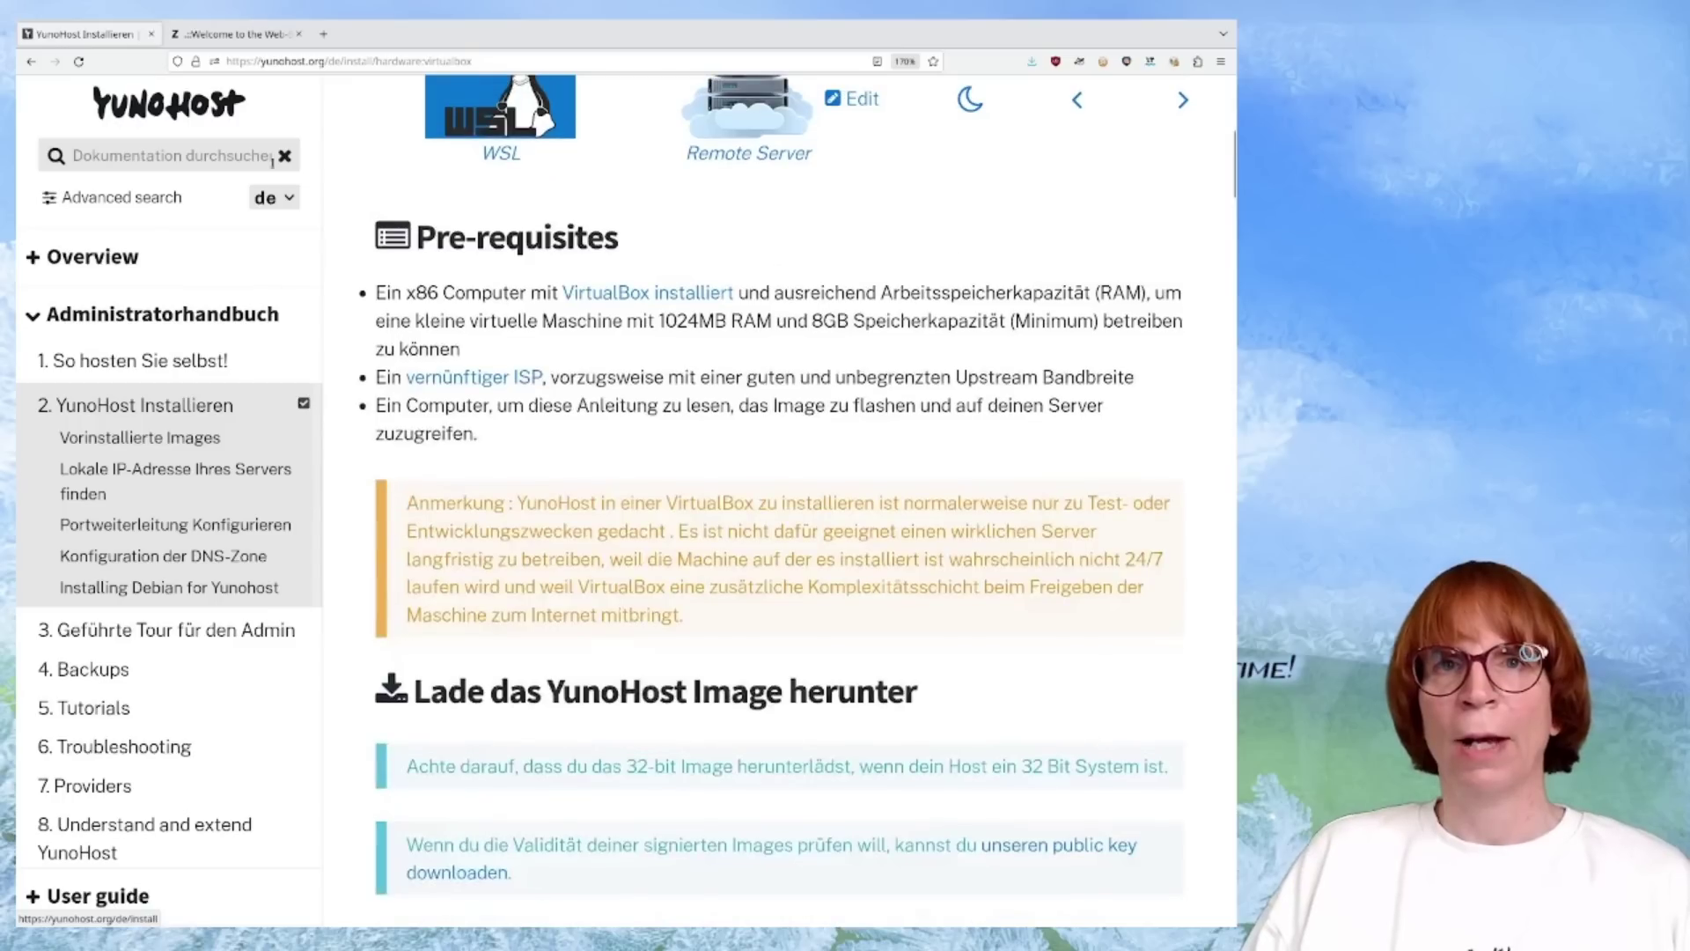
Load the yunohost.org home page in a new tab and open its list of available apps.
click(325, 36)
text(yunohost)
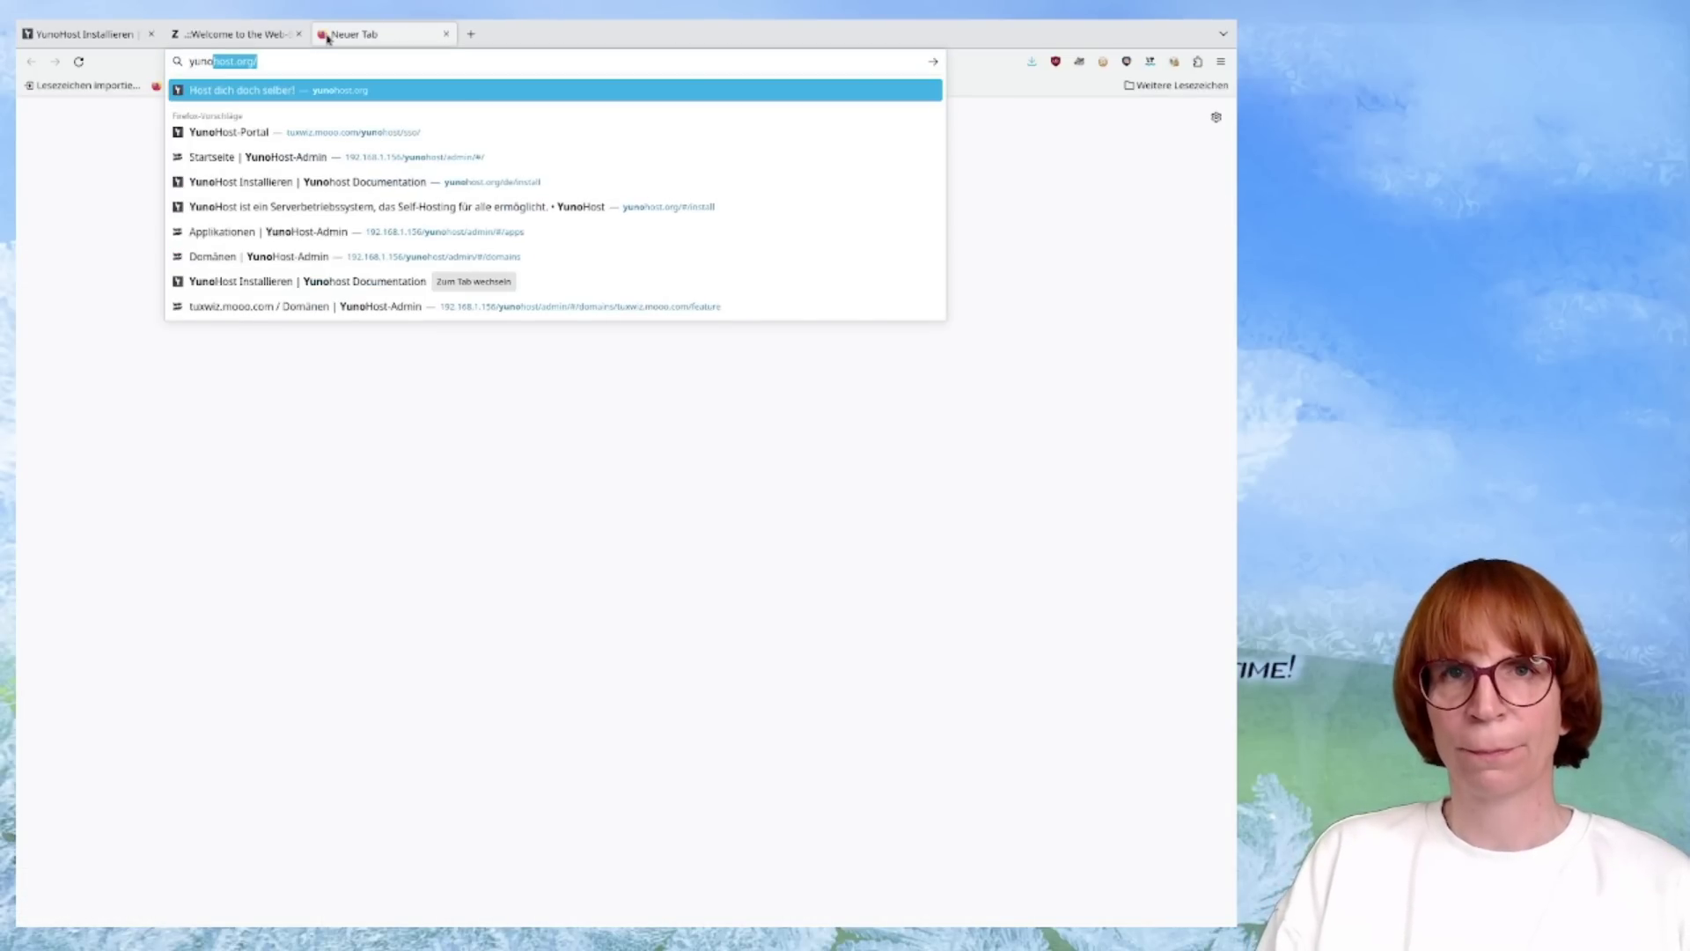
key(Return)
scroll(486, 460, down, 15)
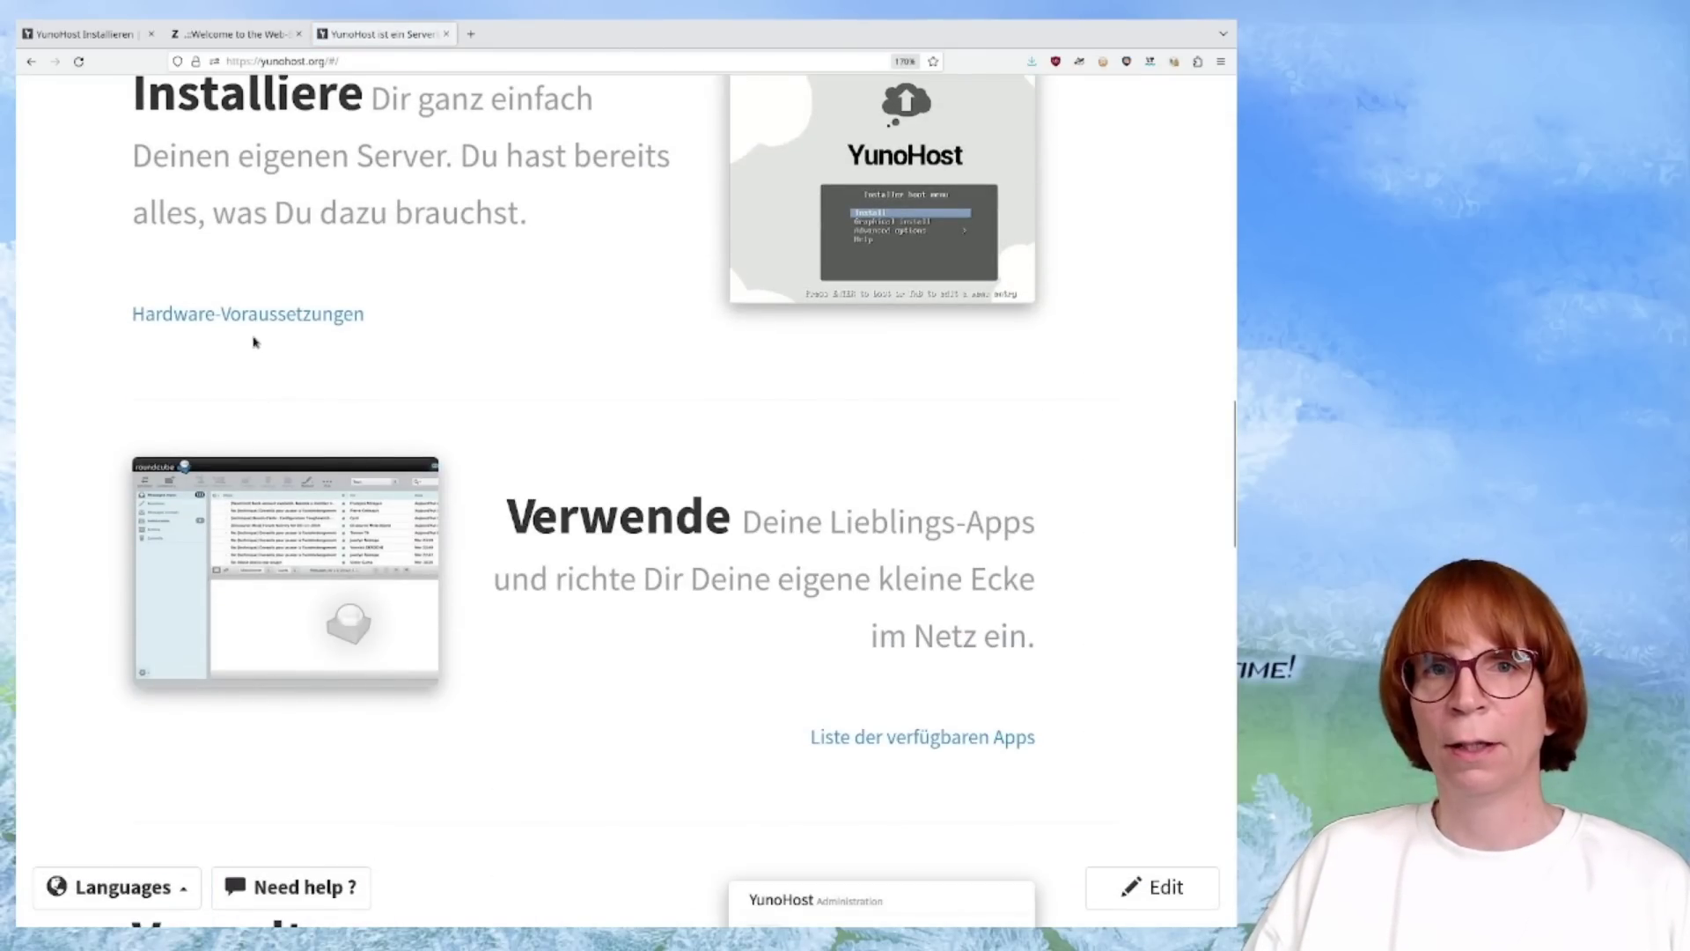
scroll(911, 487, down, 3)
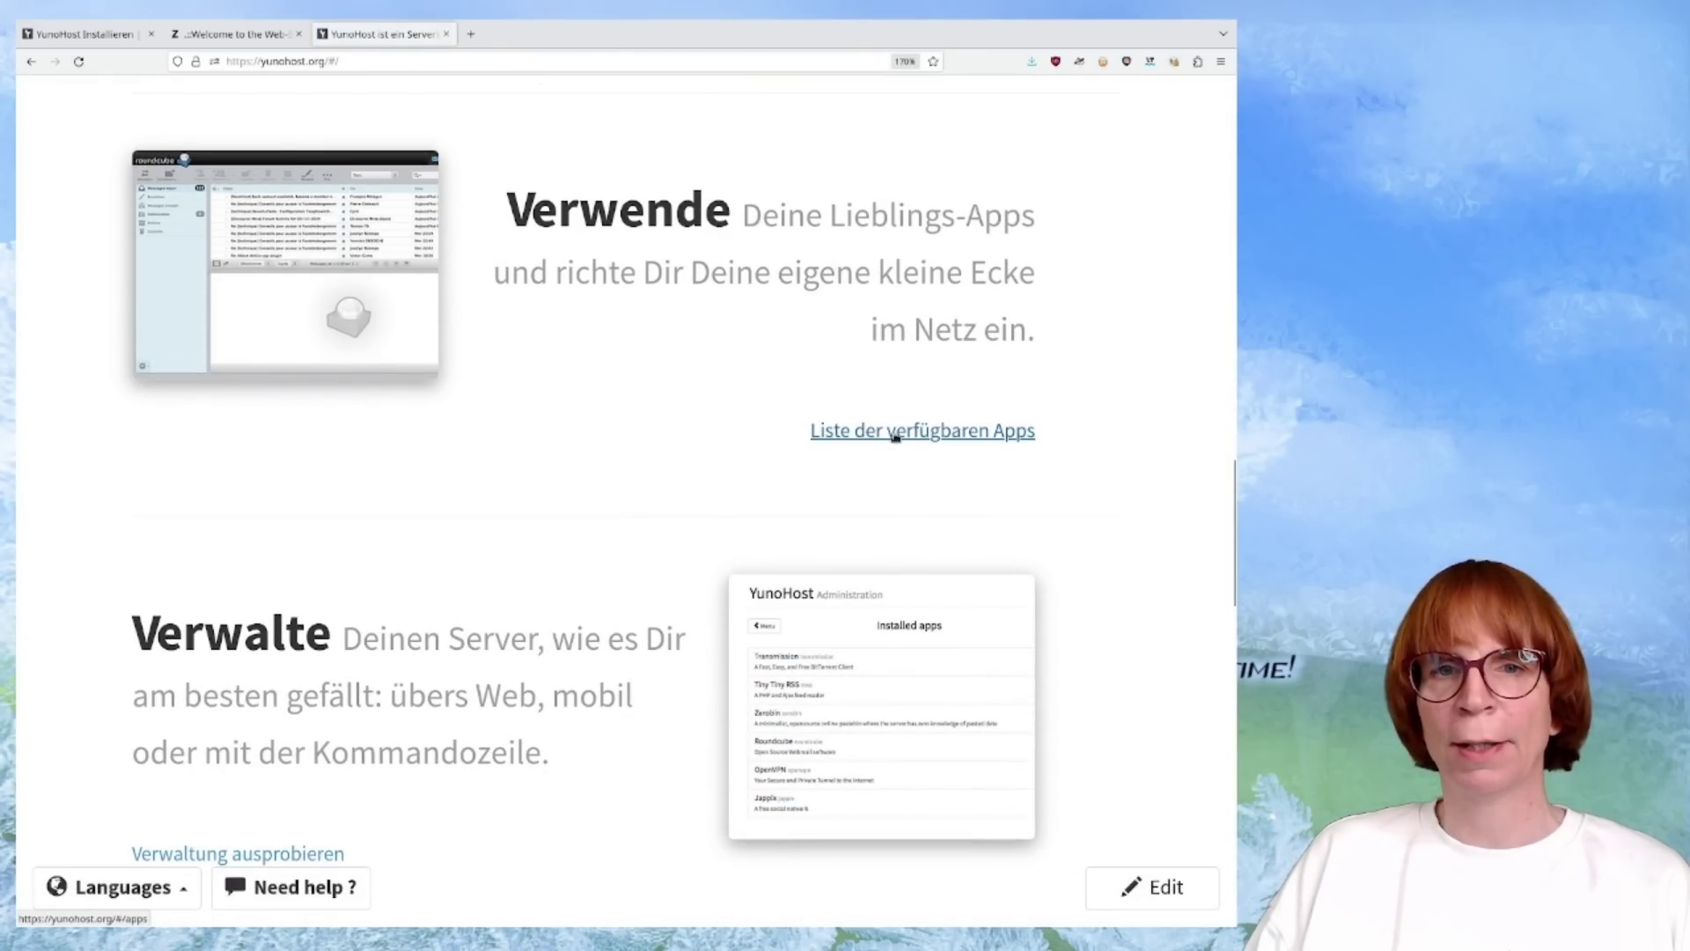
click(895, 433)
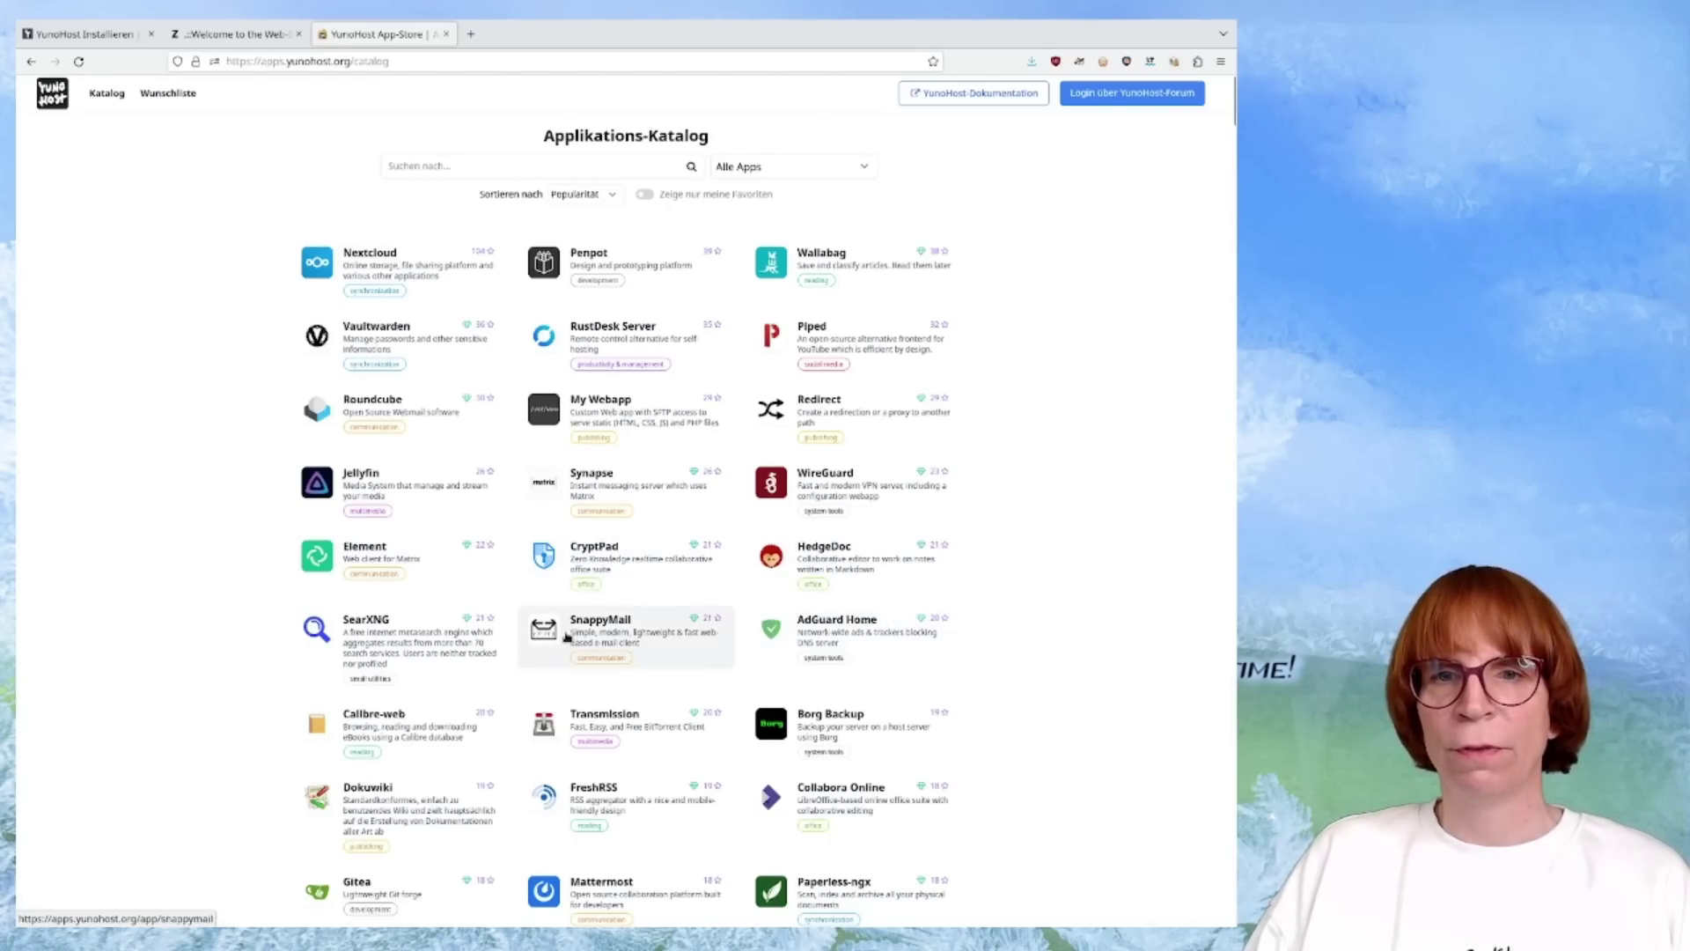
Browse the apps offered in the YunoHost application catalog, sorted by popularity.
scroll(590, 669, down, 2)
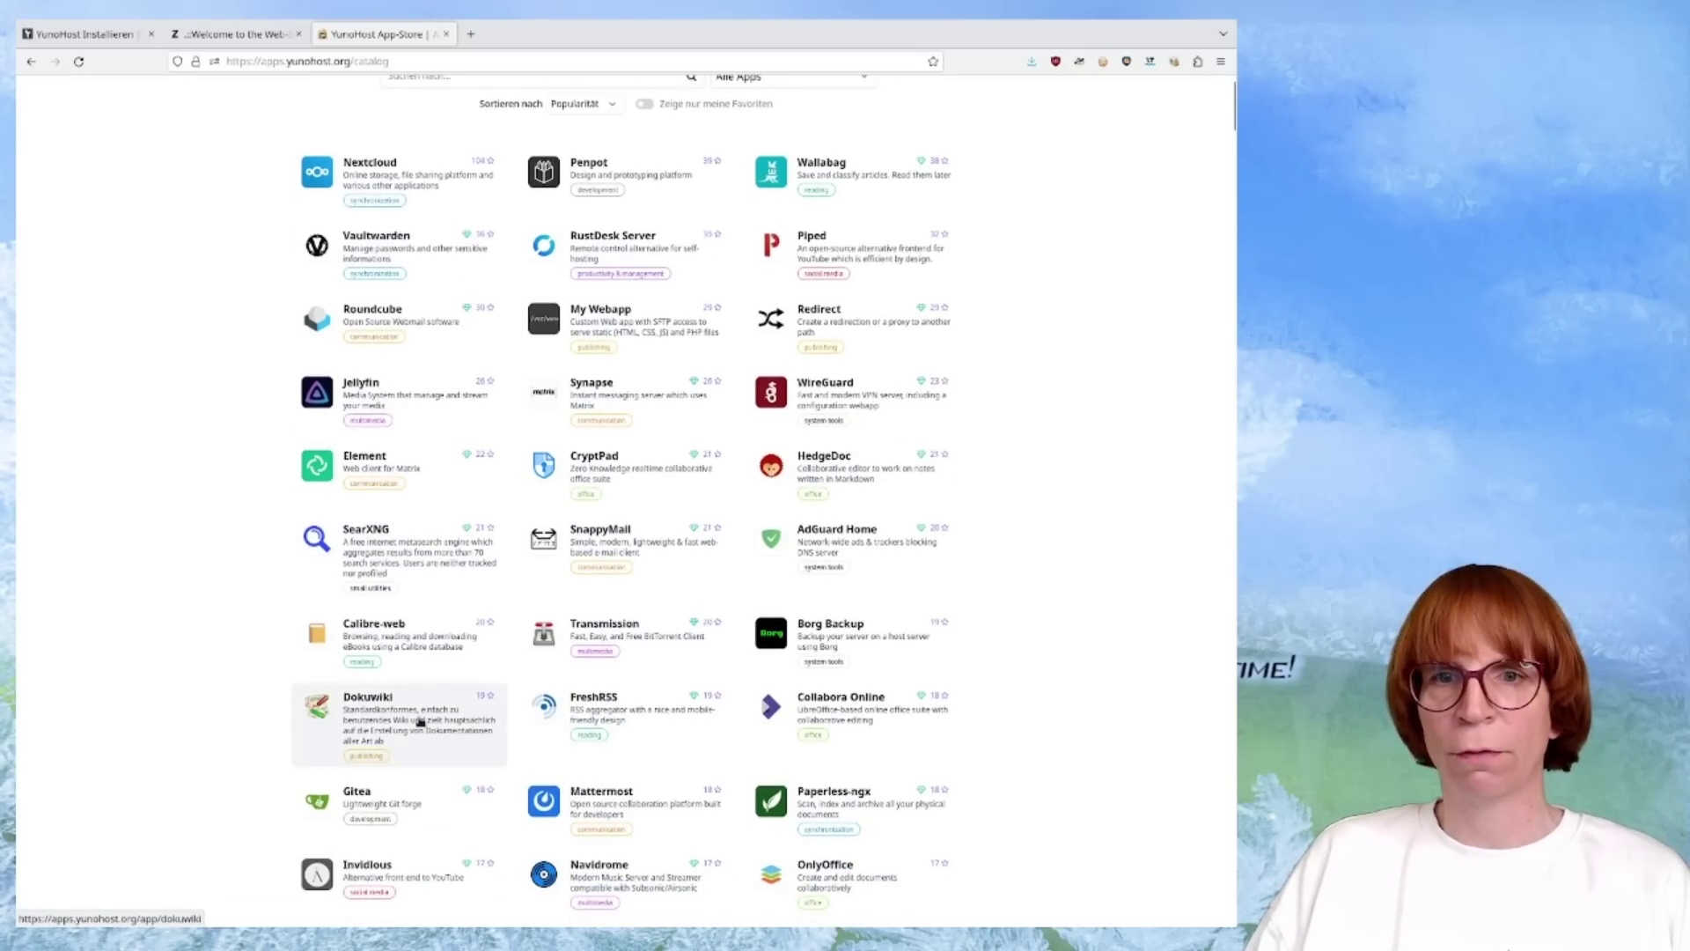
scroll(422, 713, down, 4)
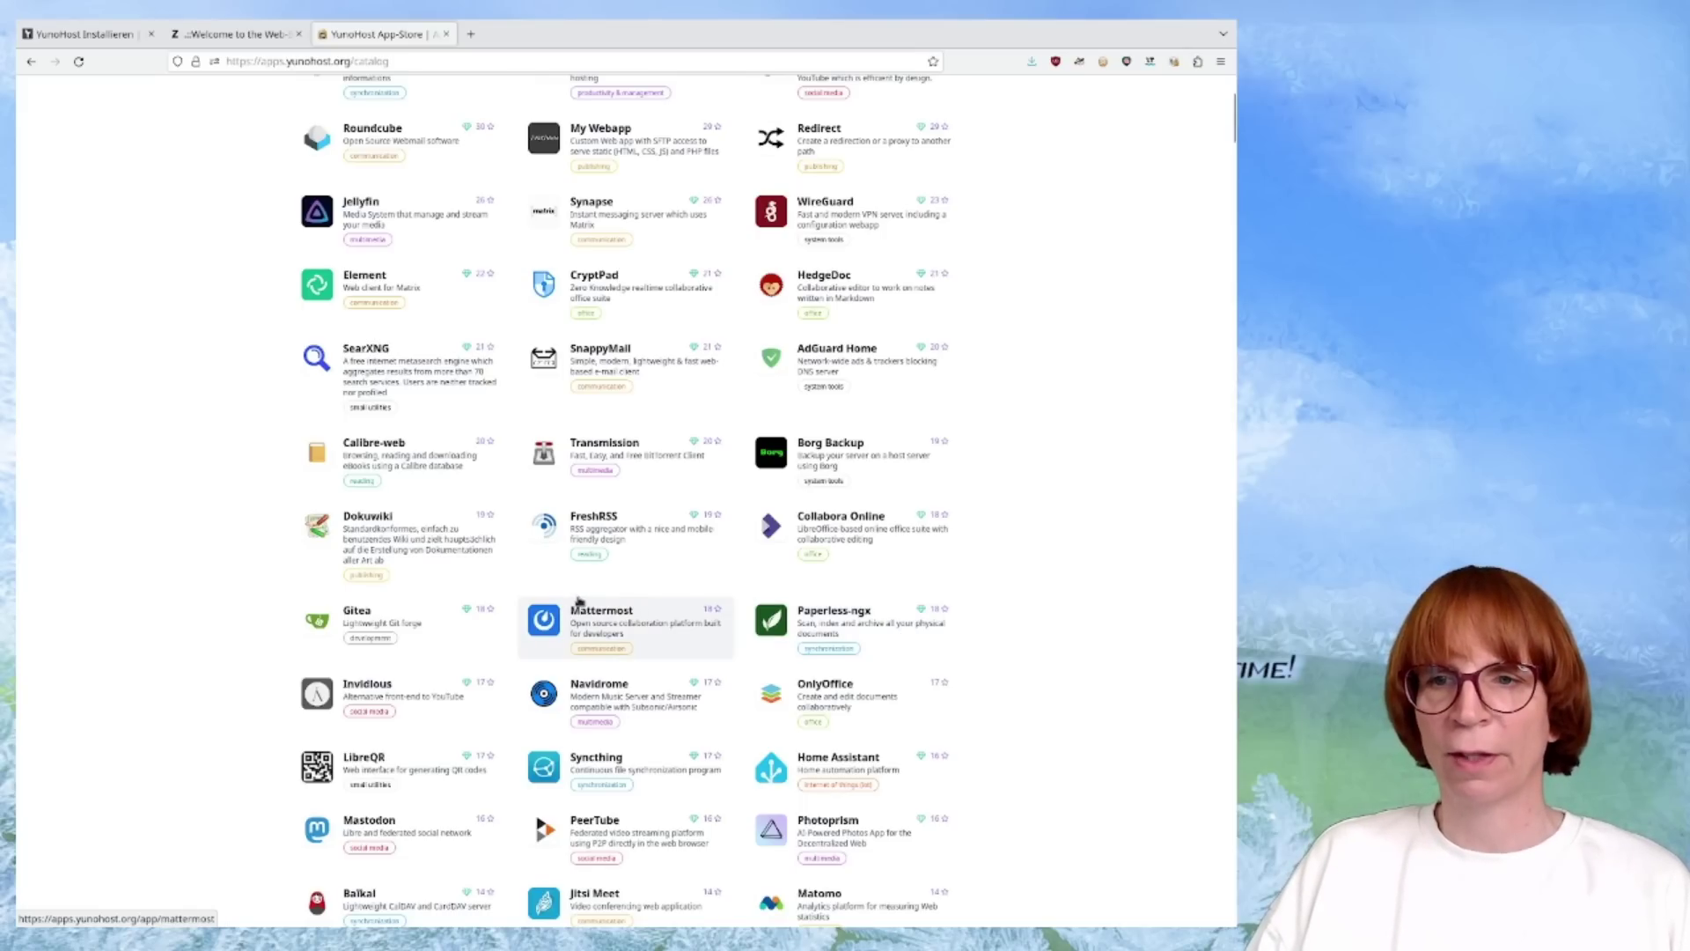
scroll(590, 603, down, 3)
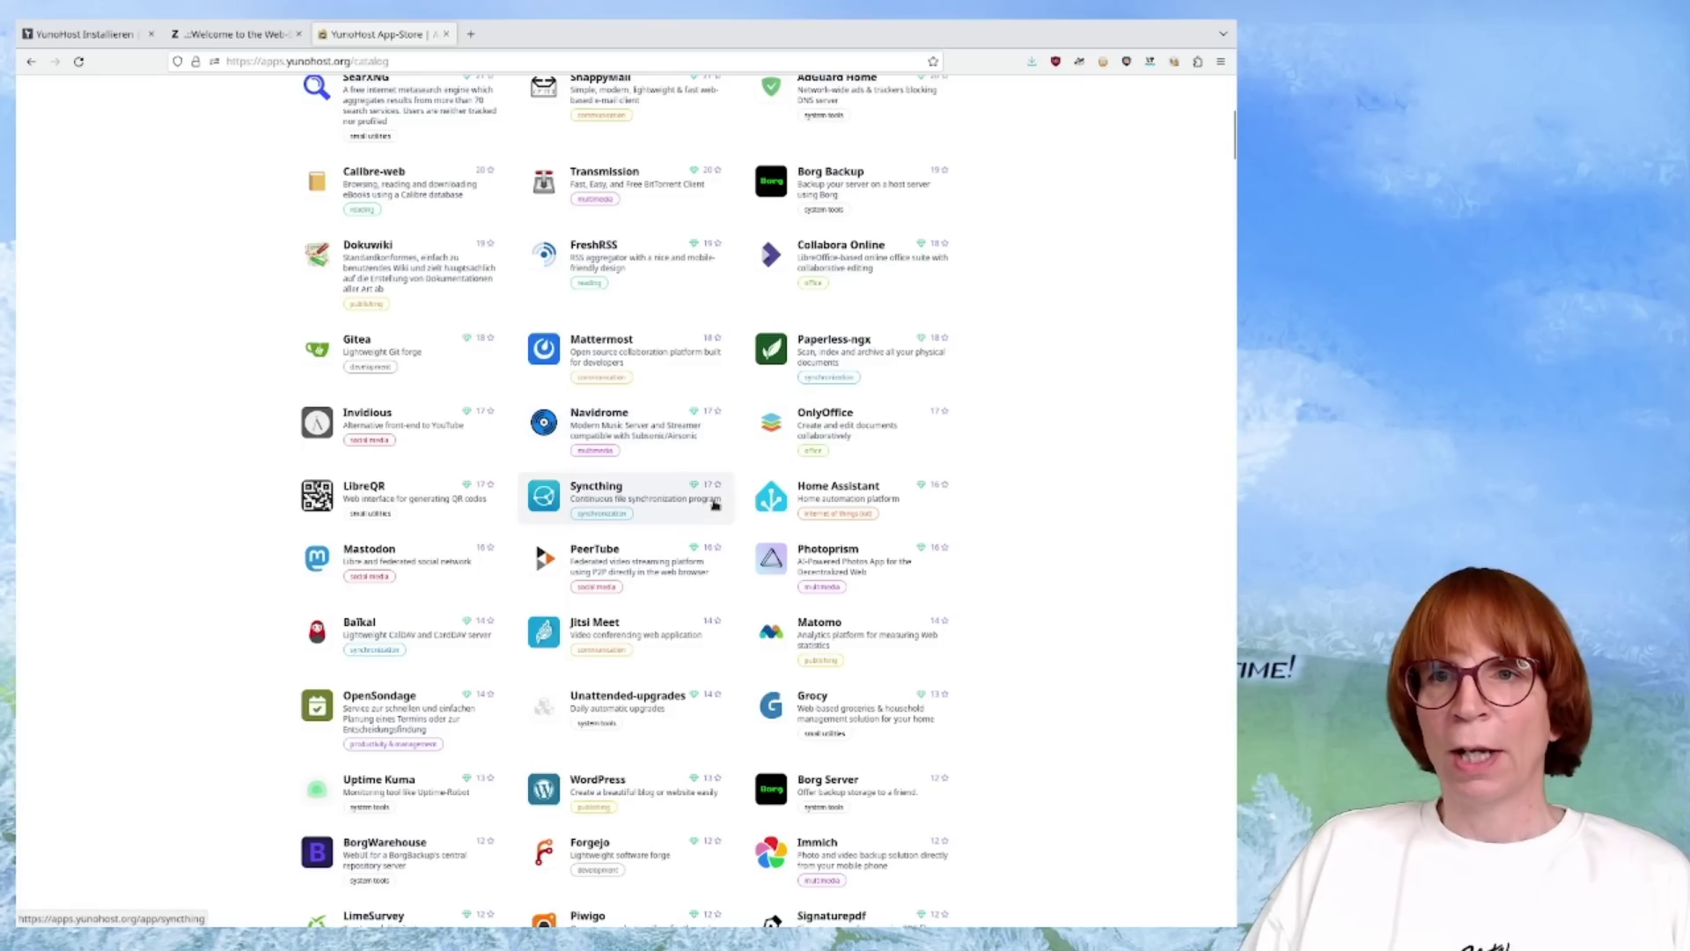
Go back to the YunoHost installation guide and read the section on the classic graphical installation.
scroll(692, 497, up, 5)
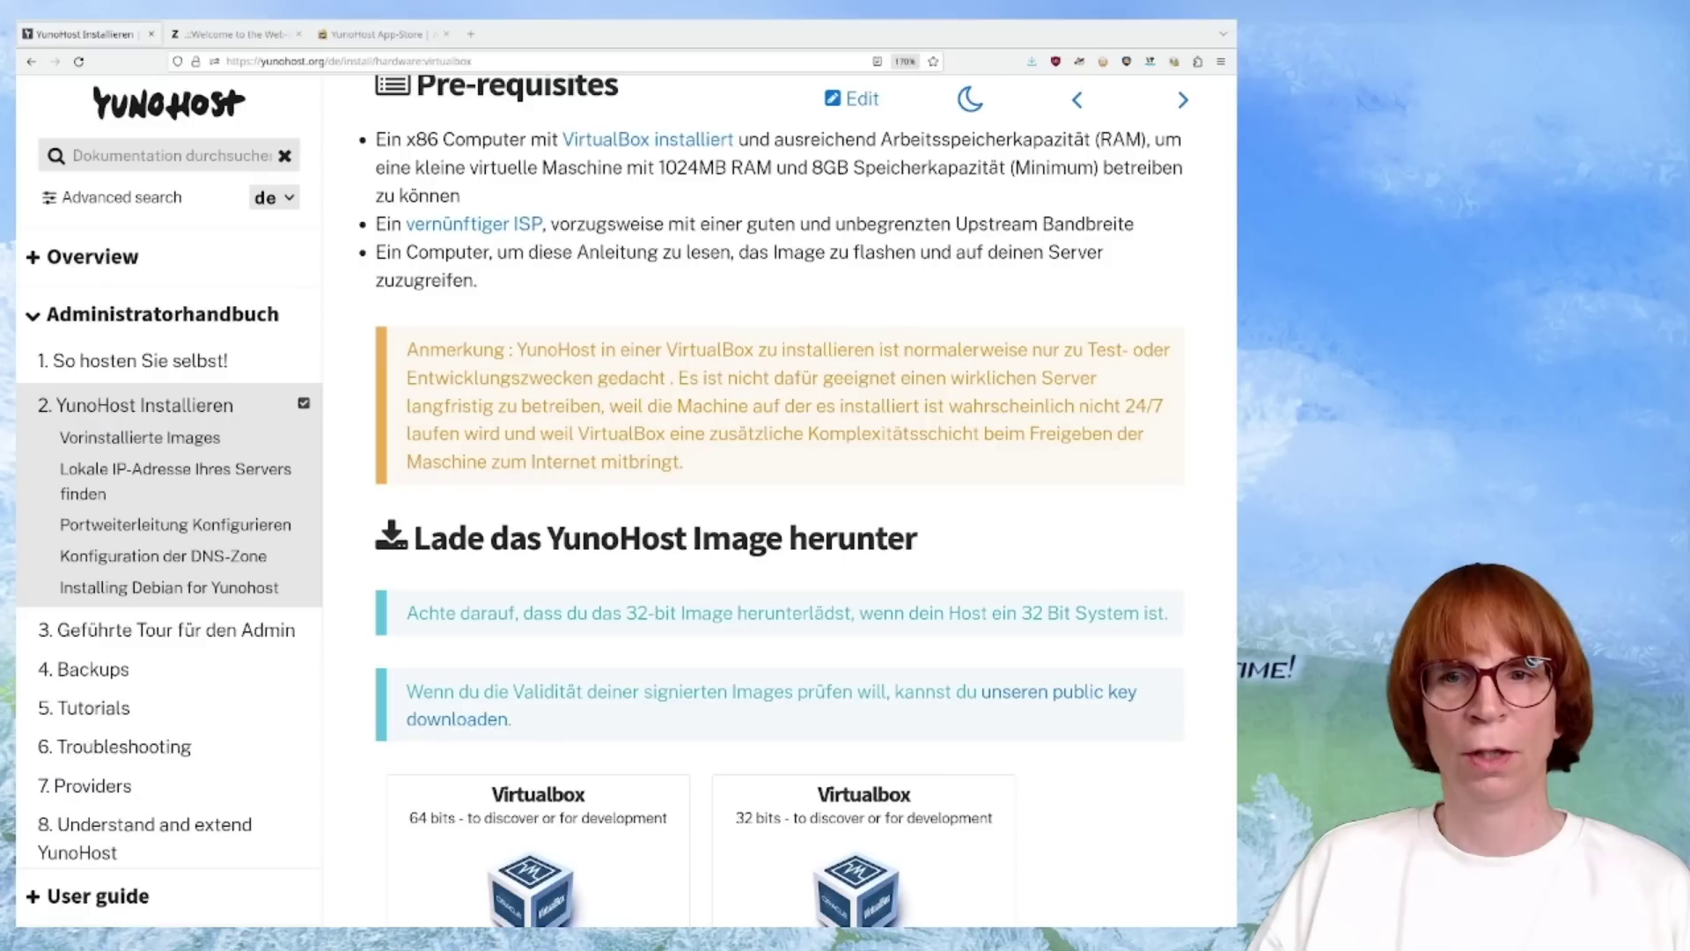
scroll(740, 578, down, 5)
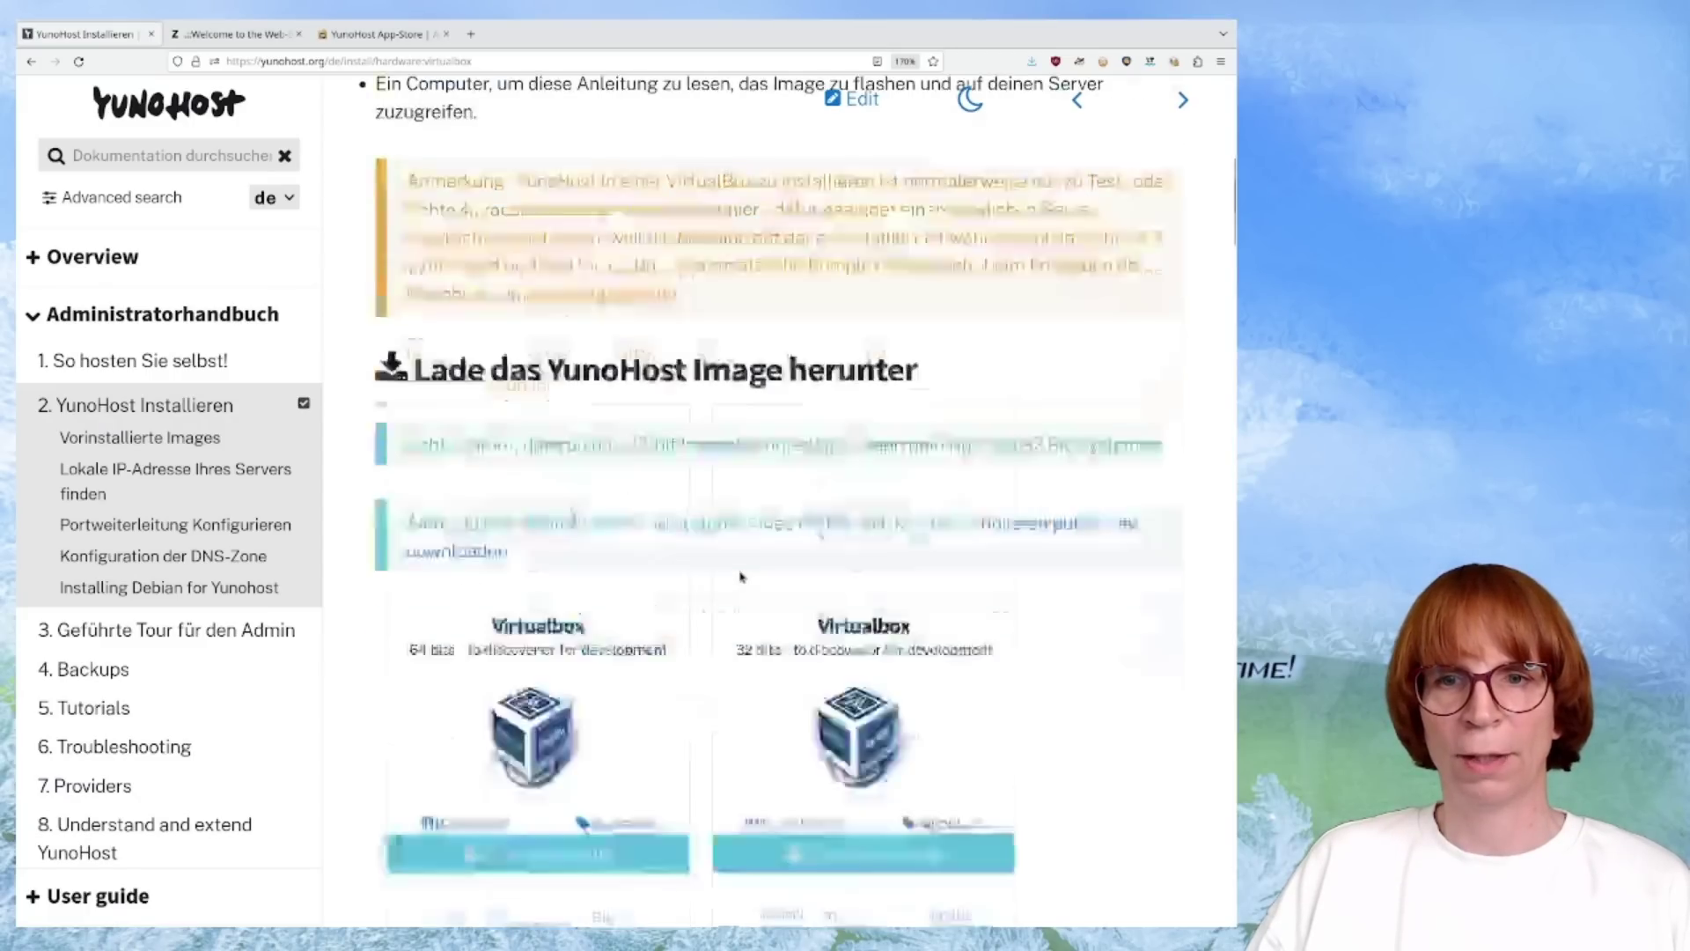
scroll(740, 577, down, 20)
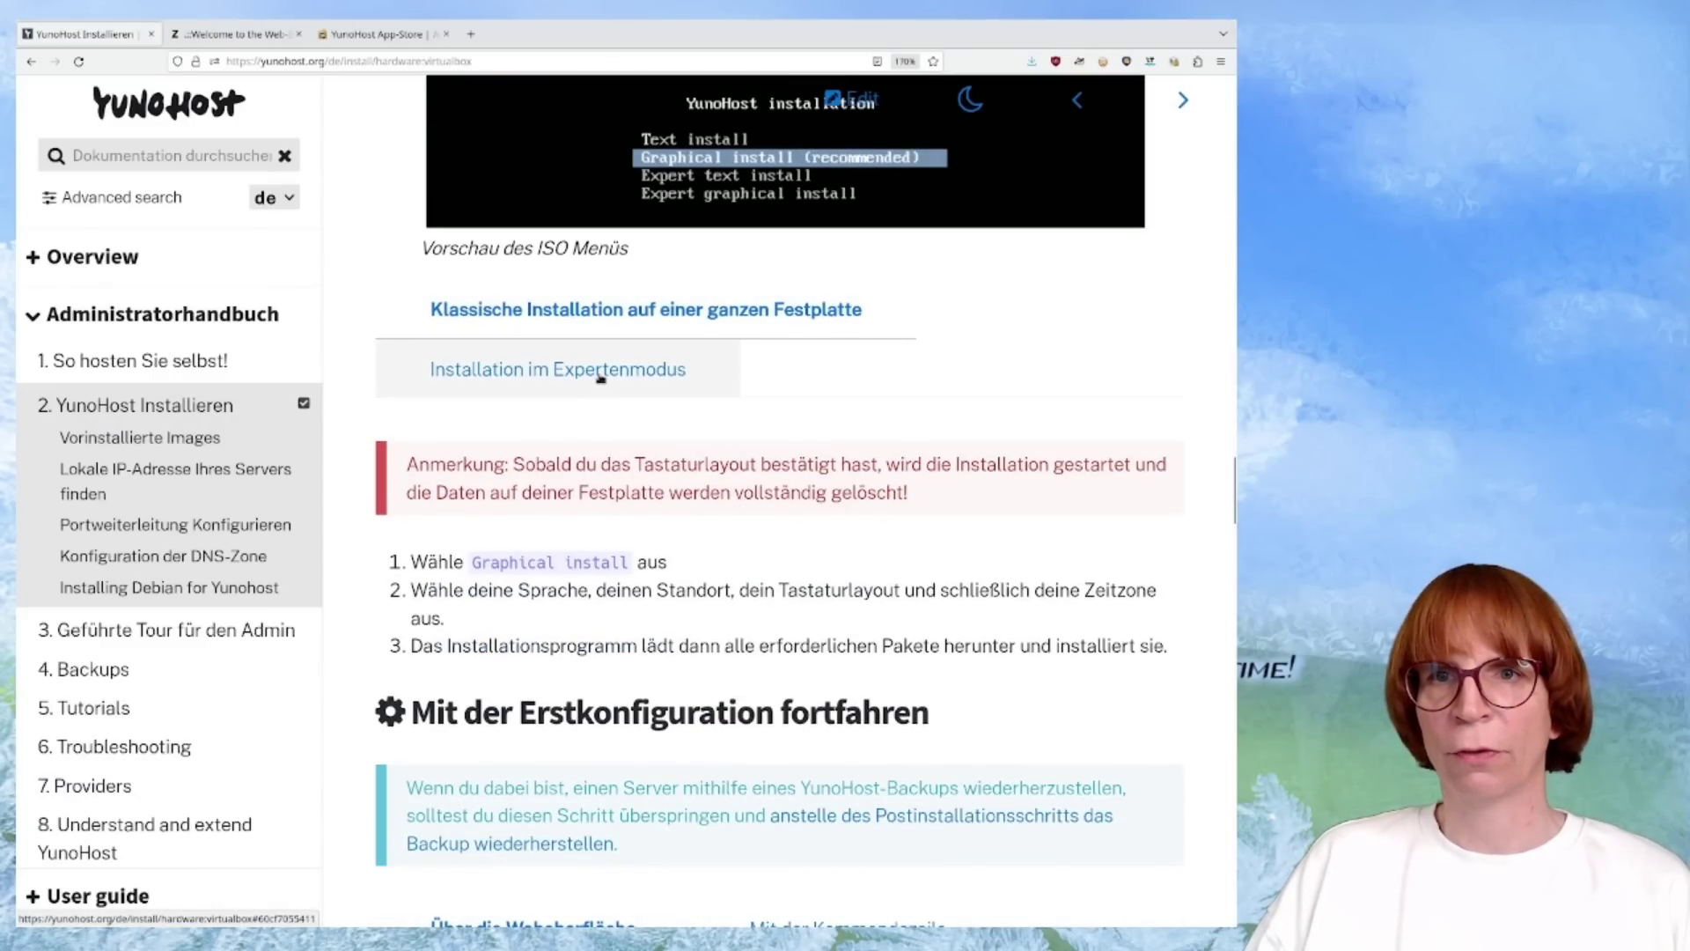
Read the command-line instructions for the initial configuration in the YunoHost installation guide.
scroll(611, 559, down, 3)
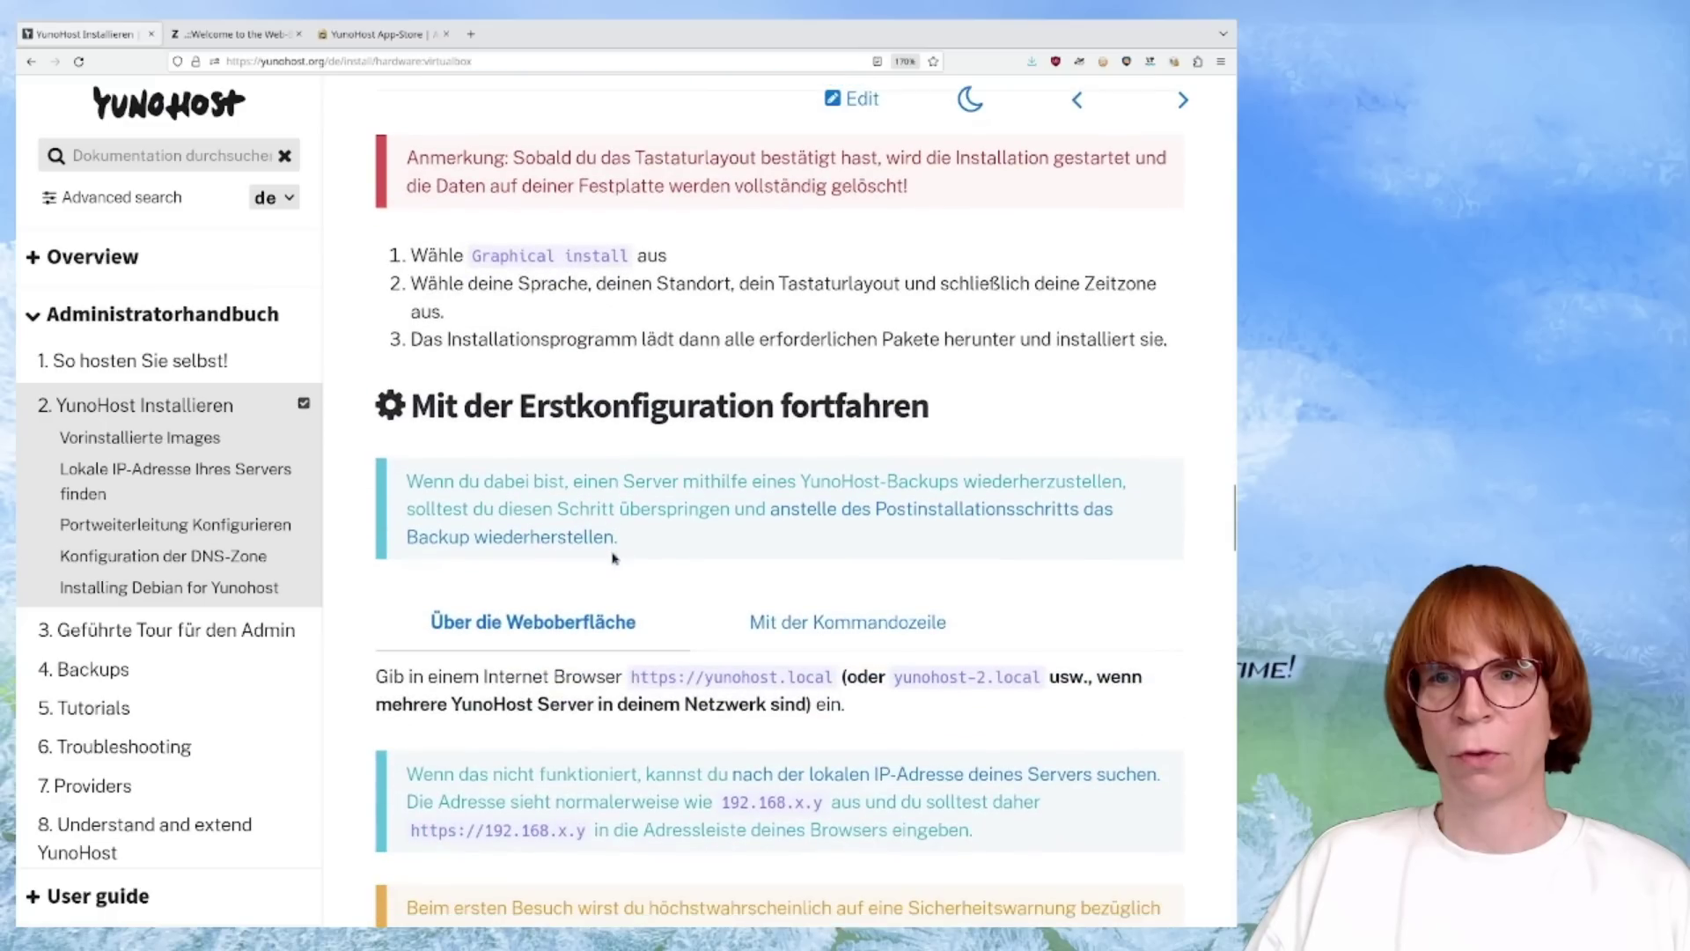
click(865, 612)
scroll(845, 581, down, 2)
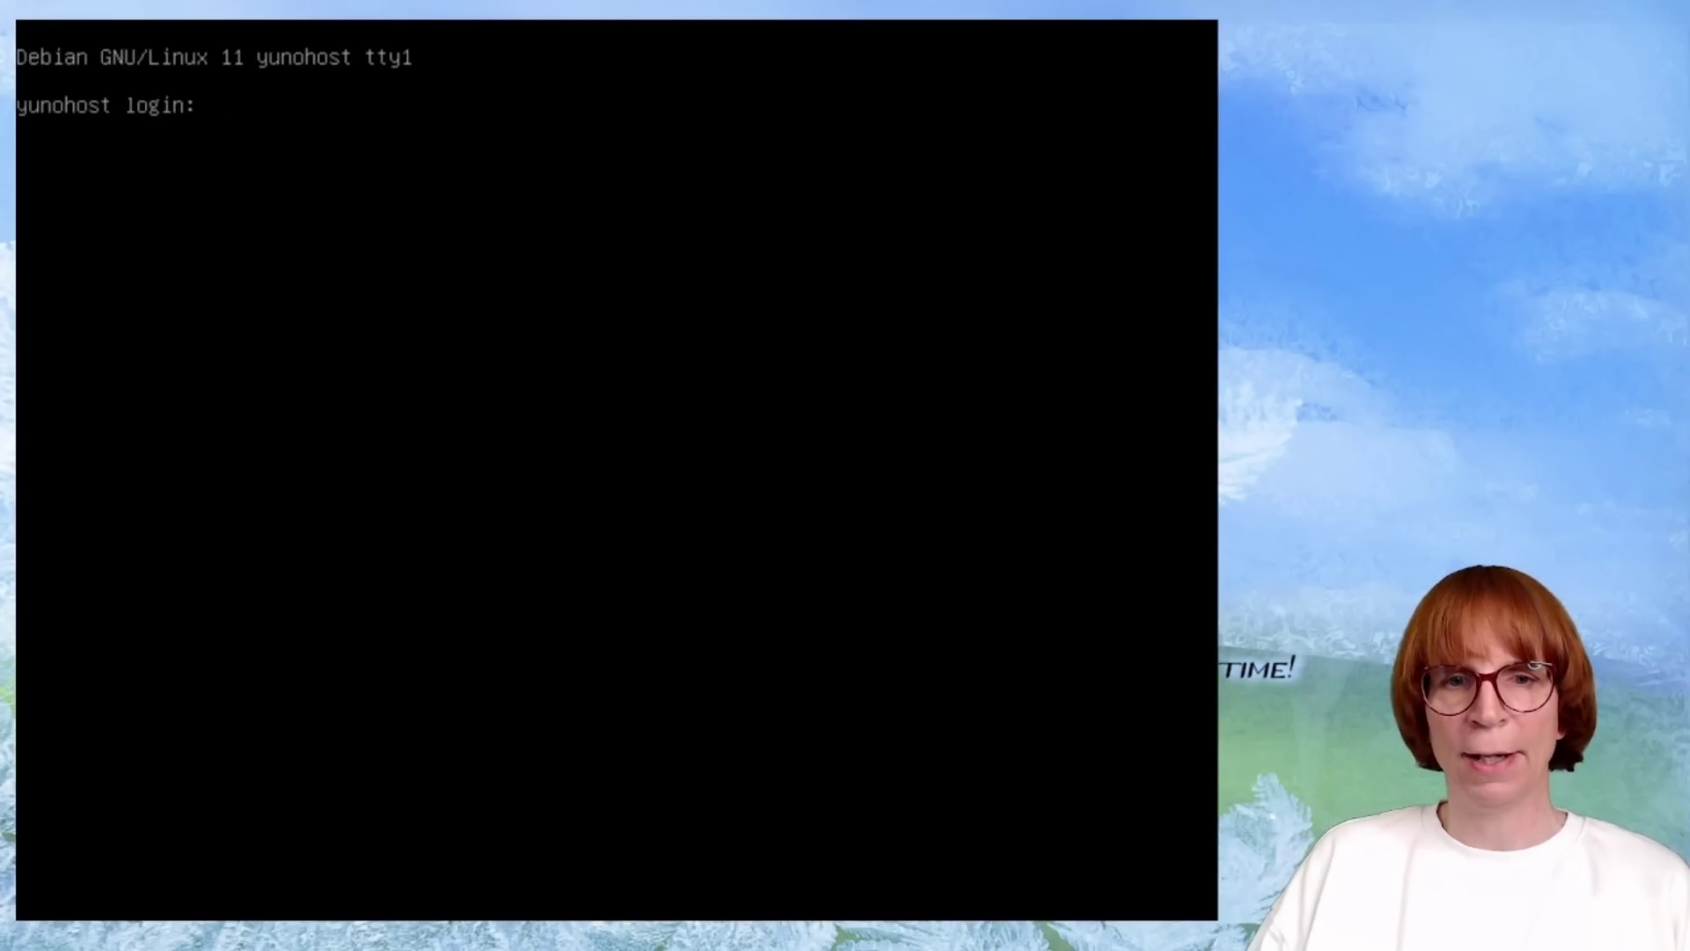
Switch to the YunoHost virtual machine's console and log in as root with the account password.
text(root)
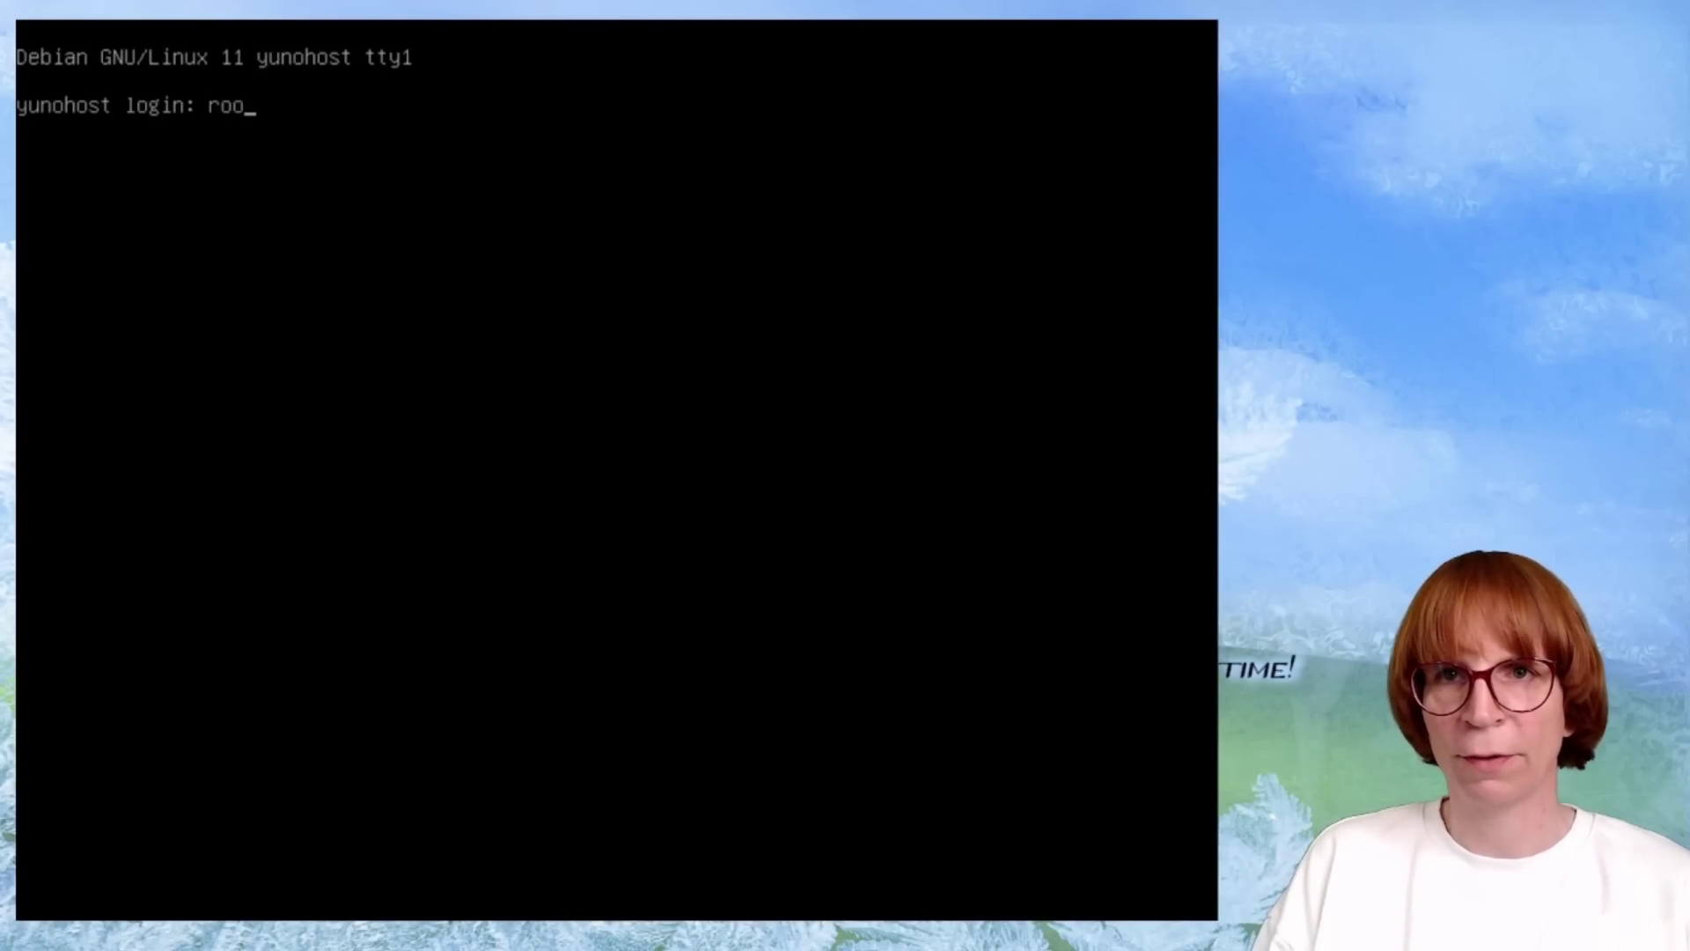
key(Return)
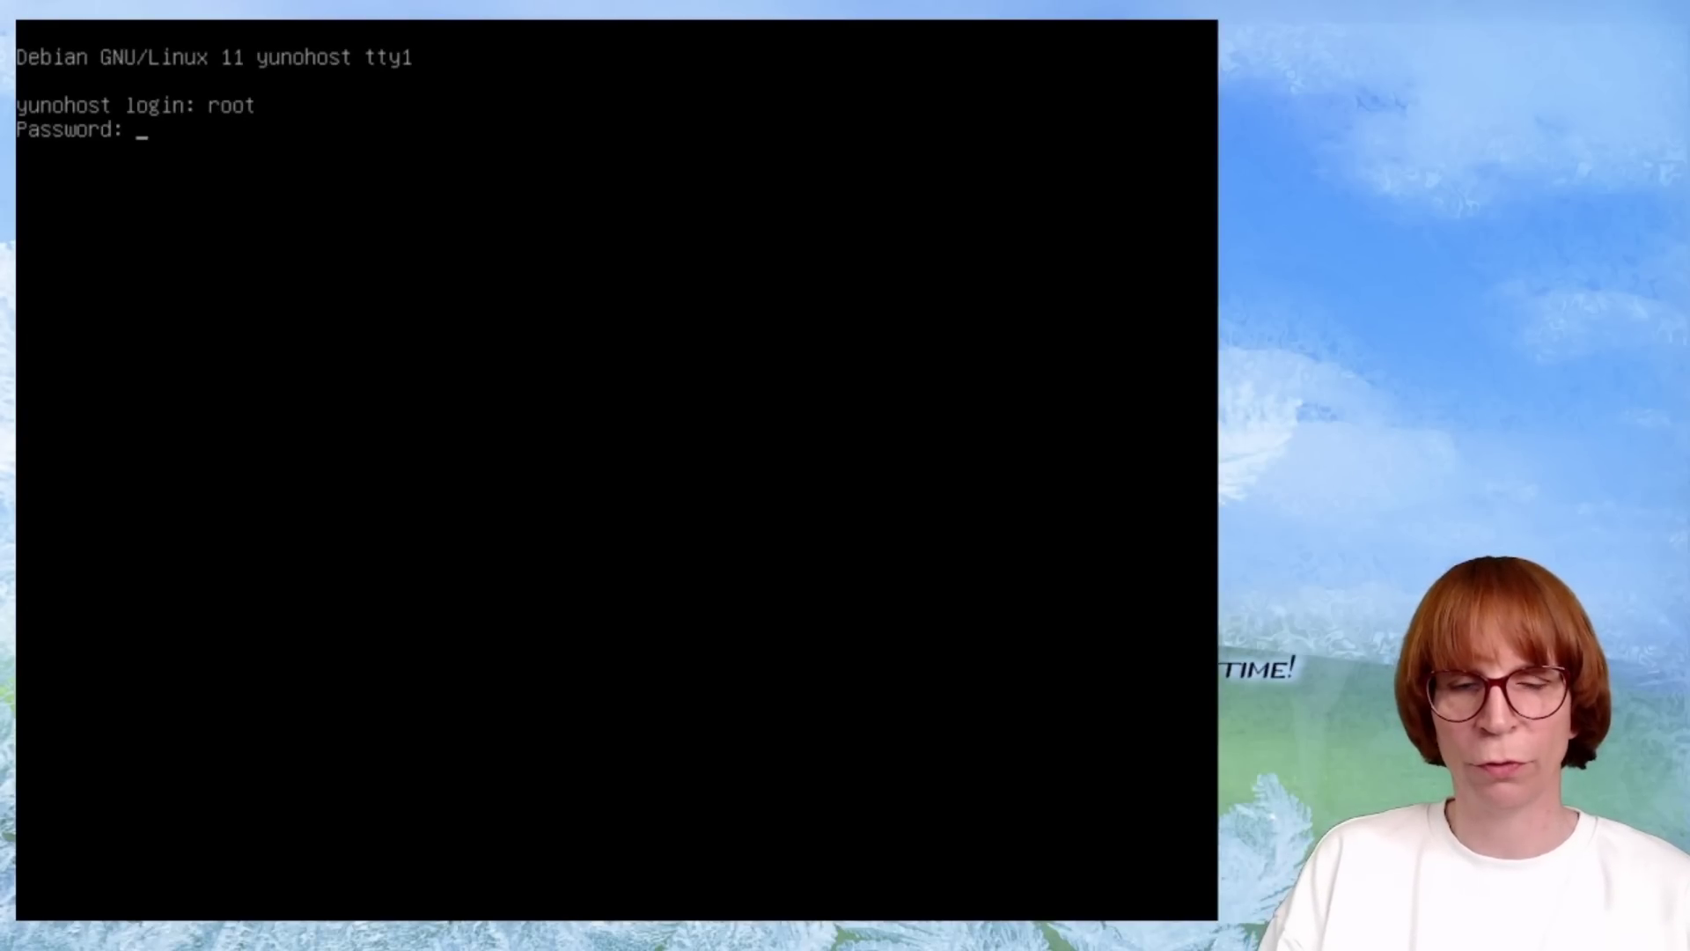
key(Return)
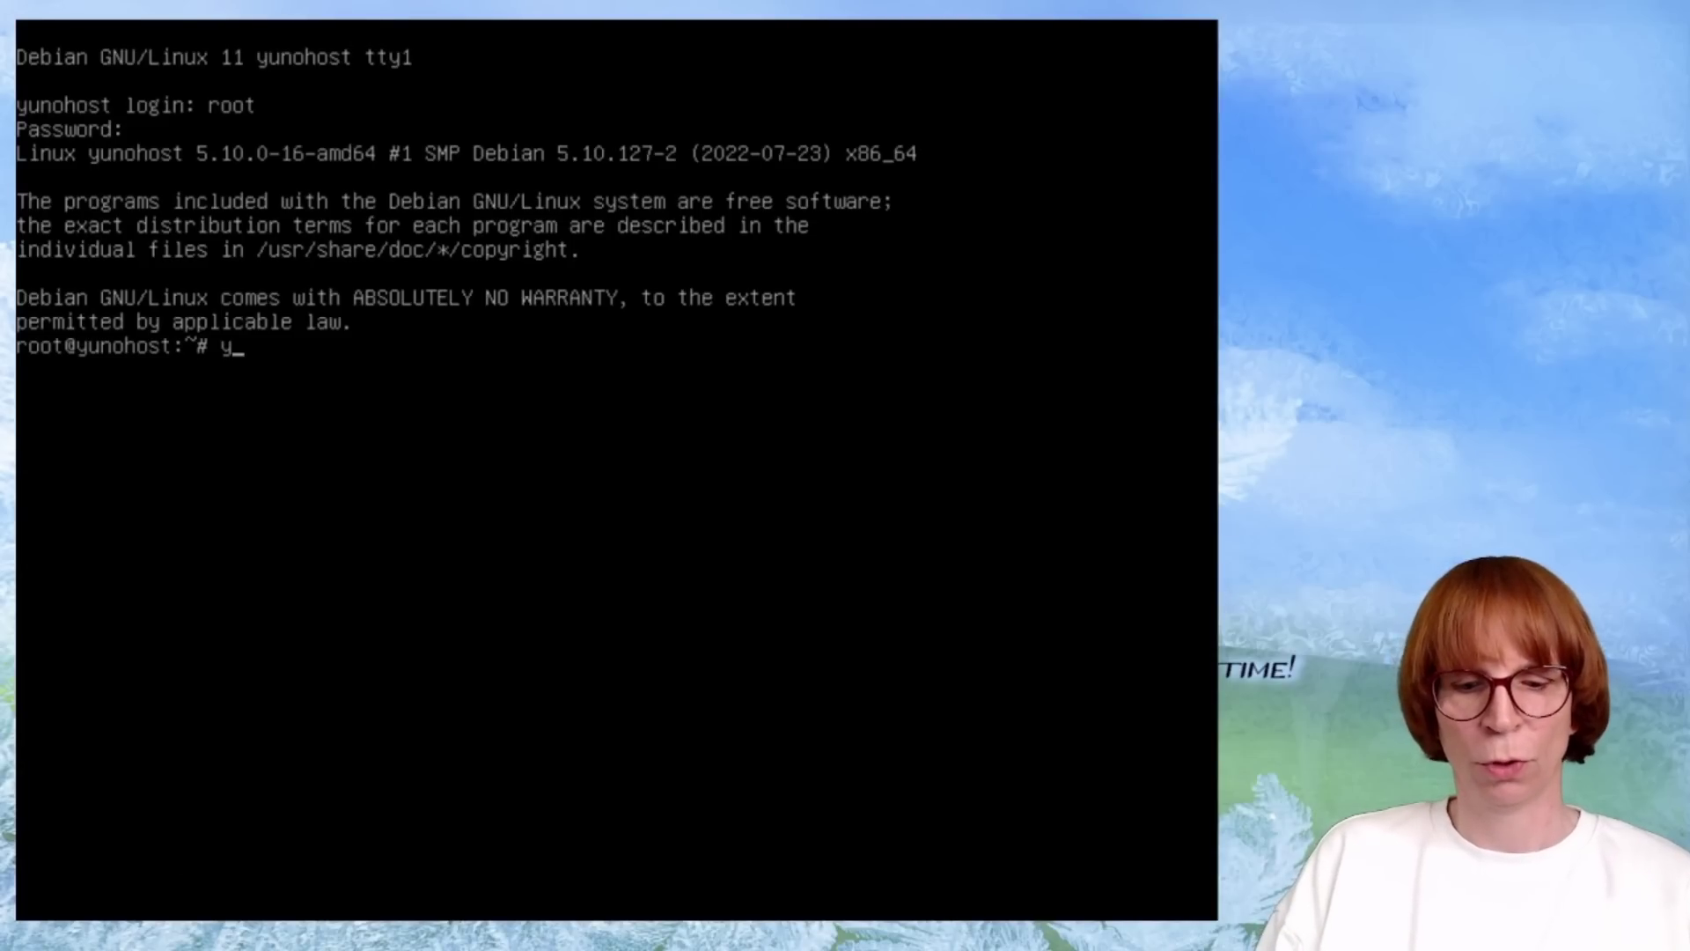
Run yunohost tools postinstall and set the main domain to tuxwiz.mooo.com.
text(yunoh)
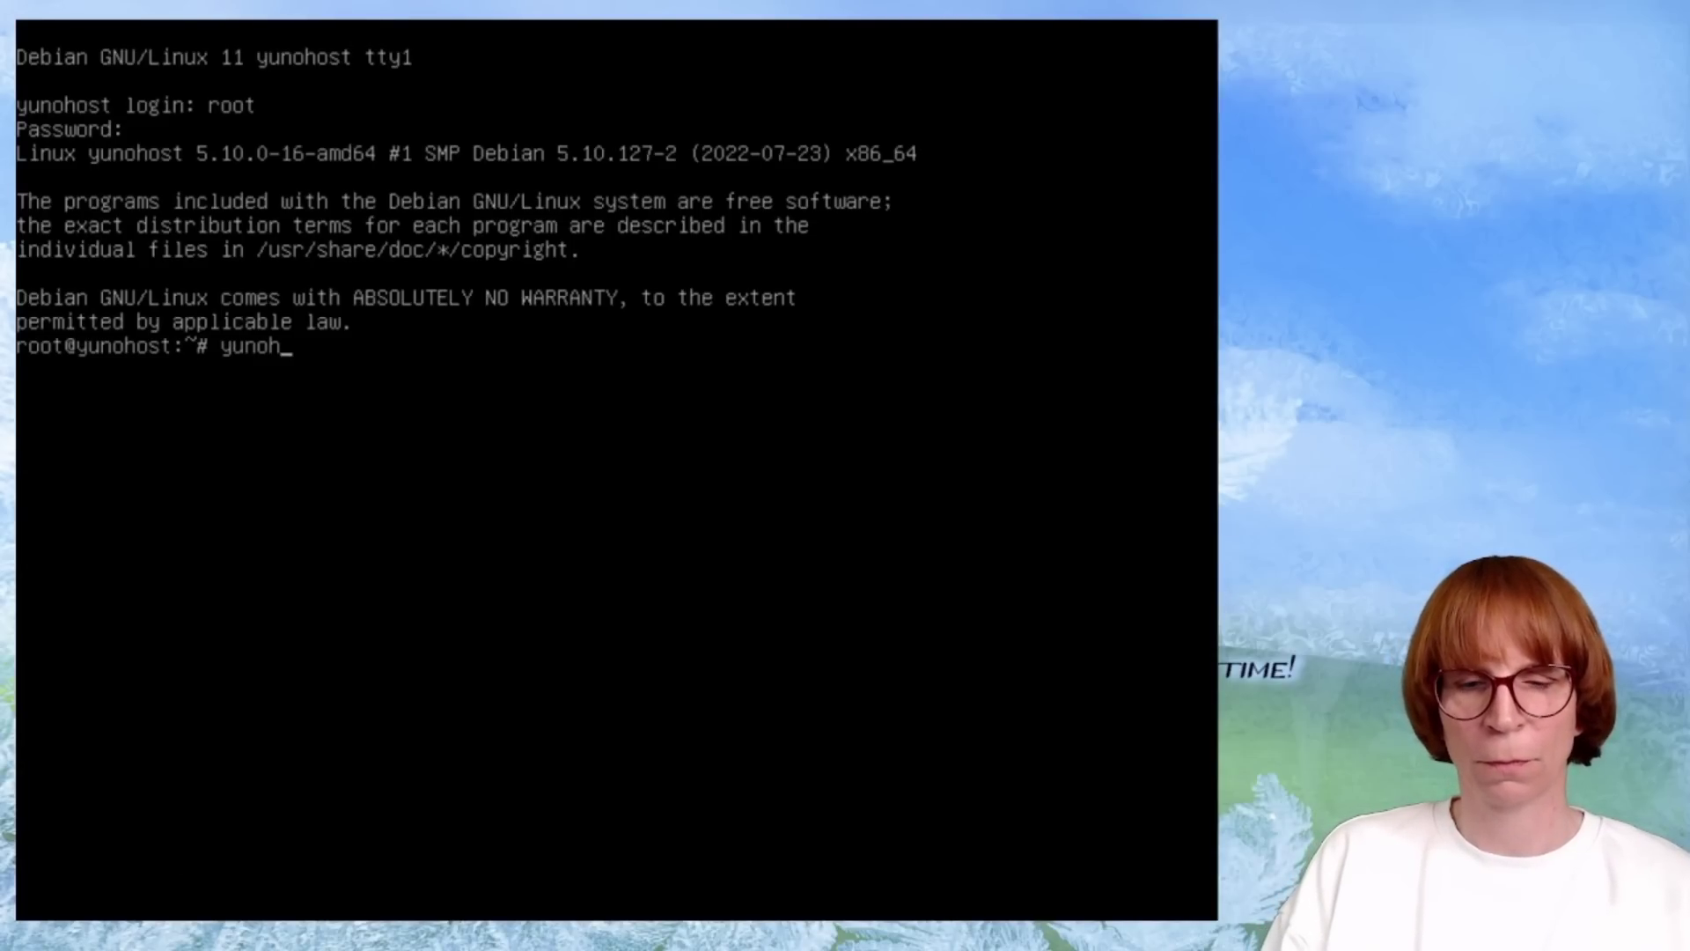
text(ost tools pos)
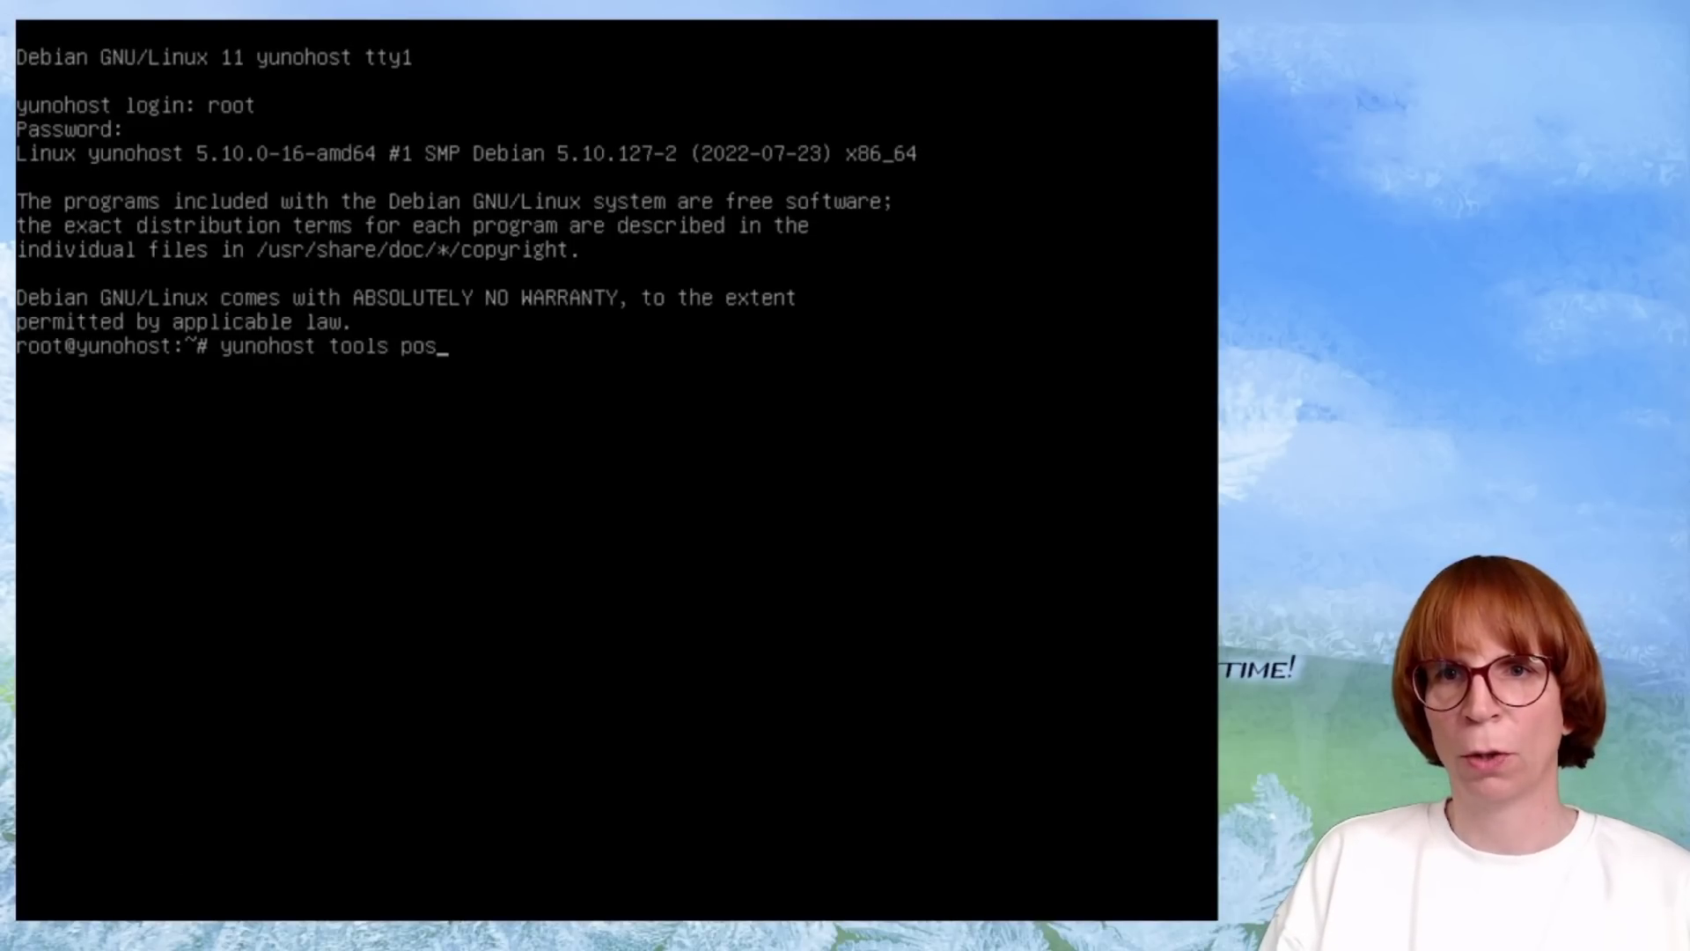
text(tinstall)
key(Return)
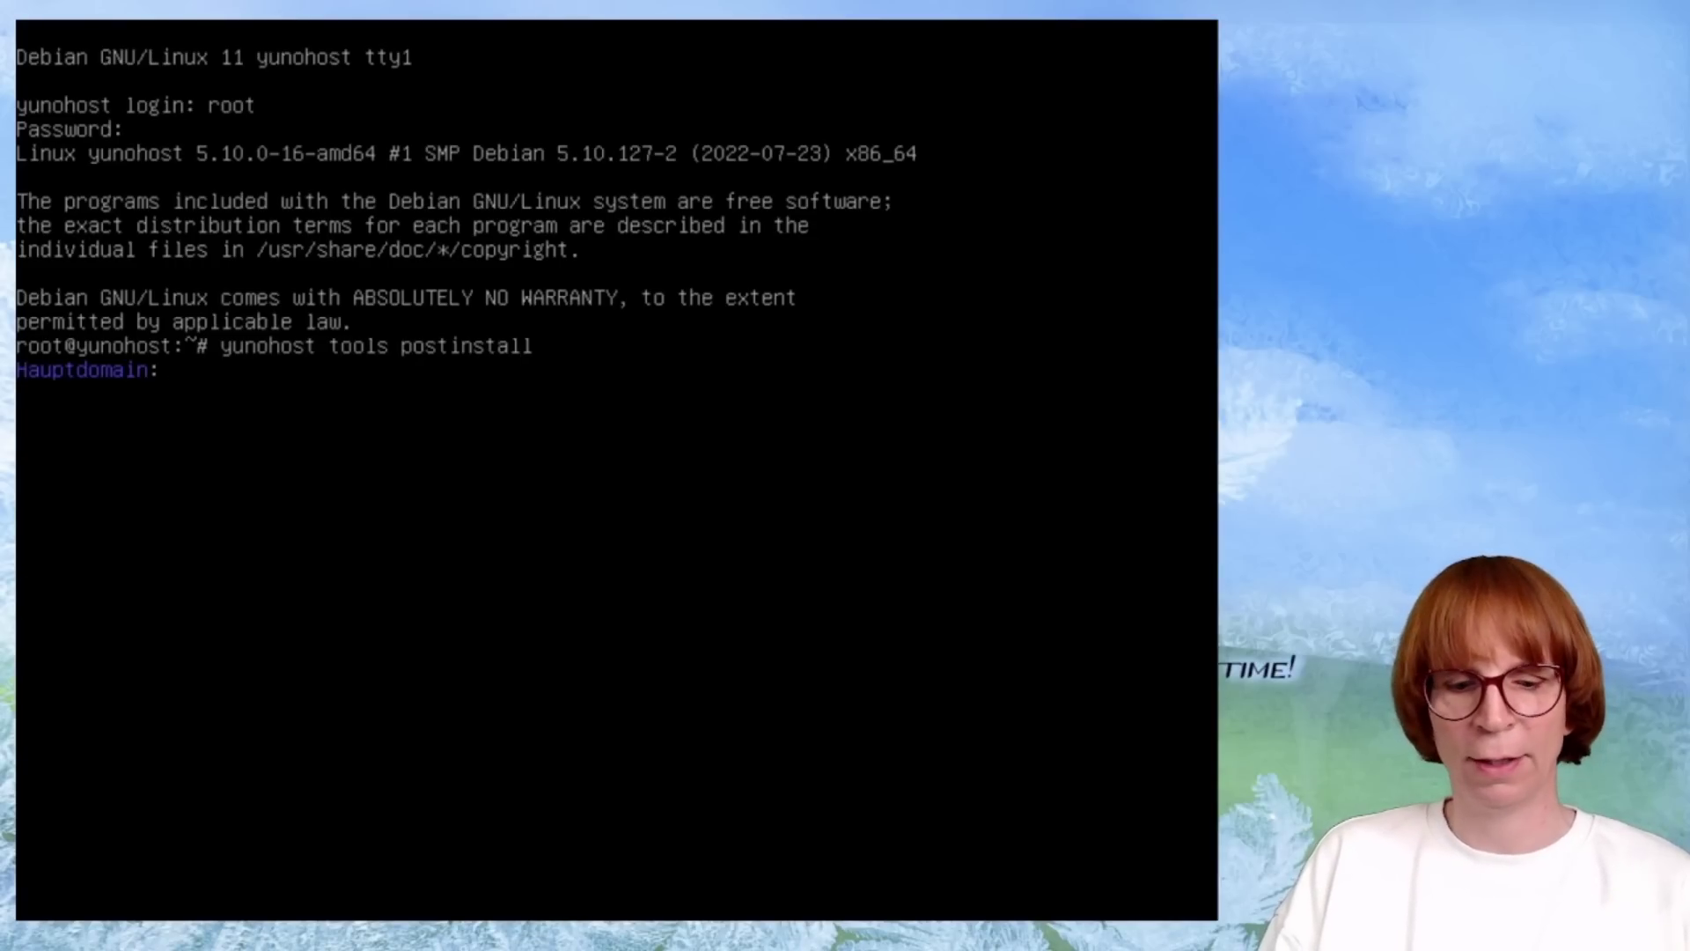
text(tu)
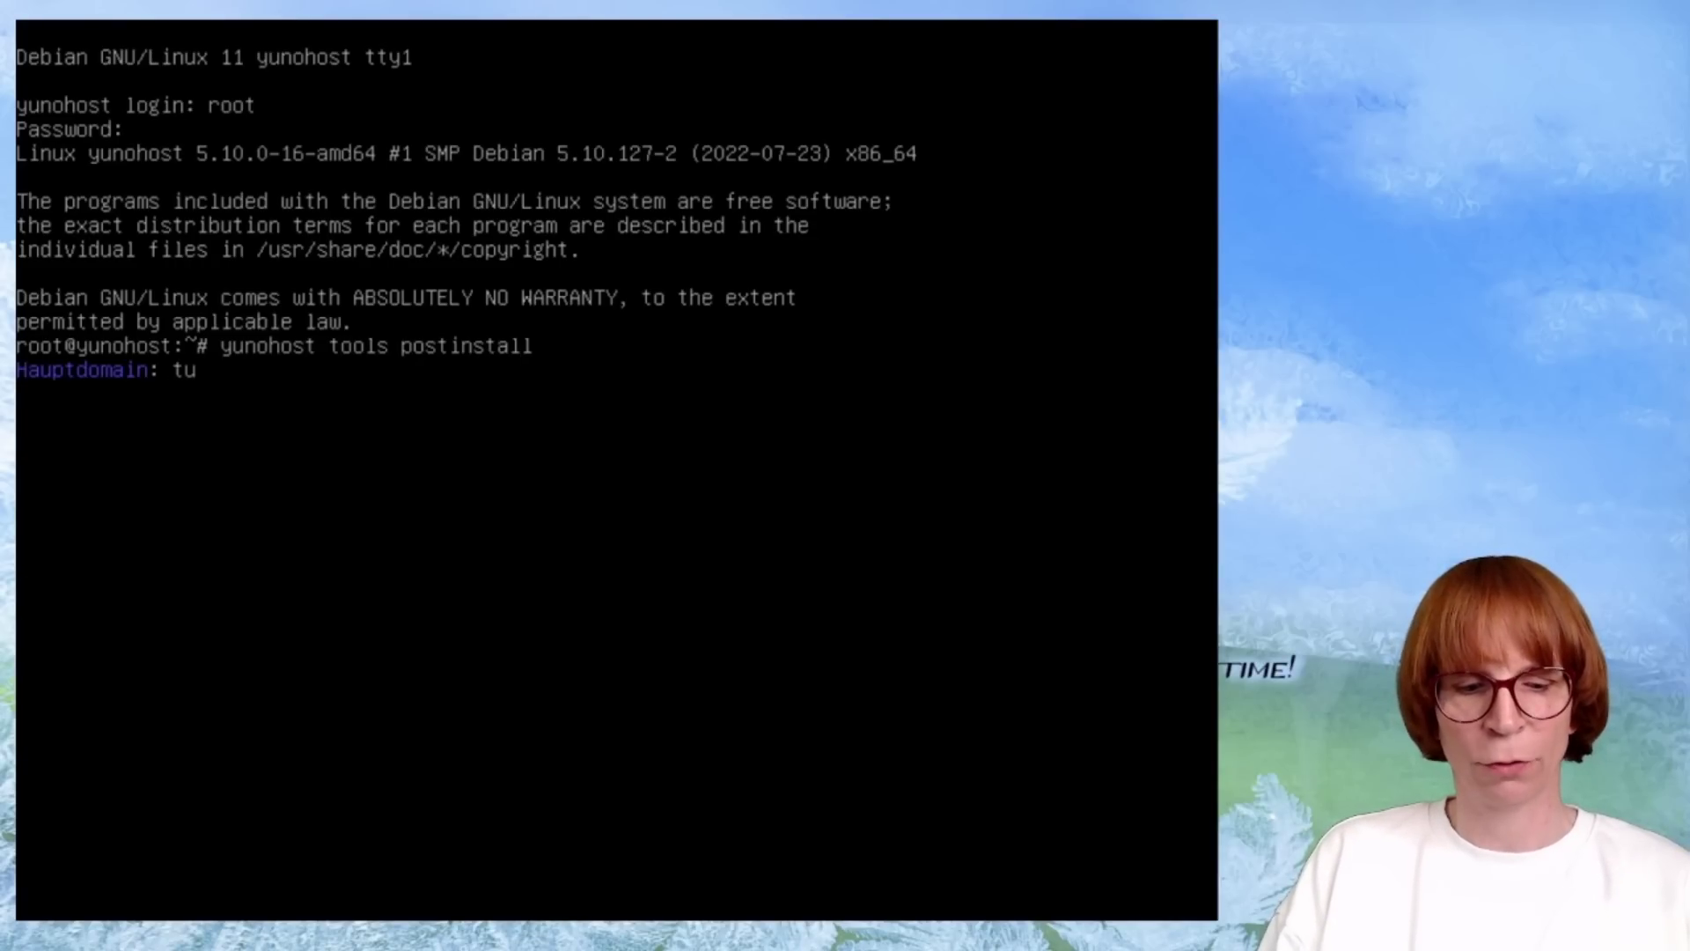
text(xwiz.mooo.com)
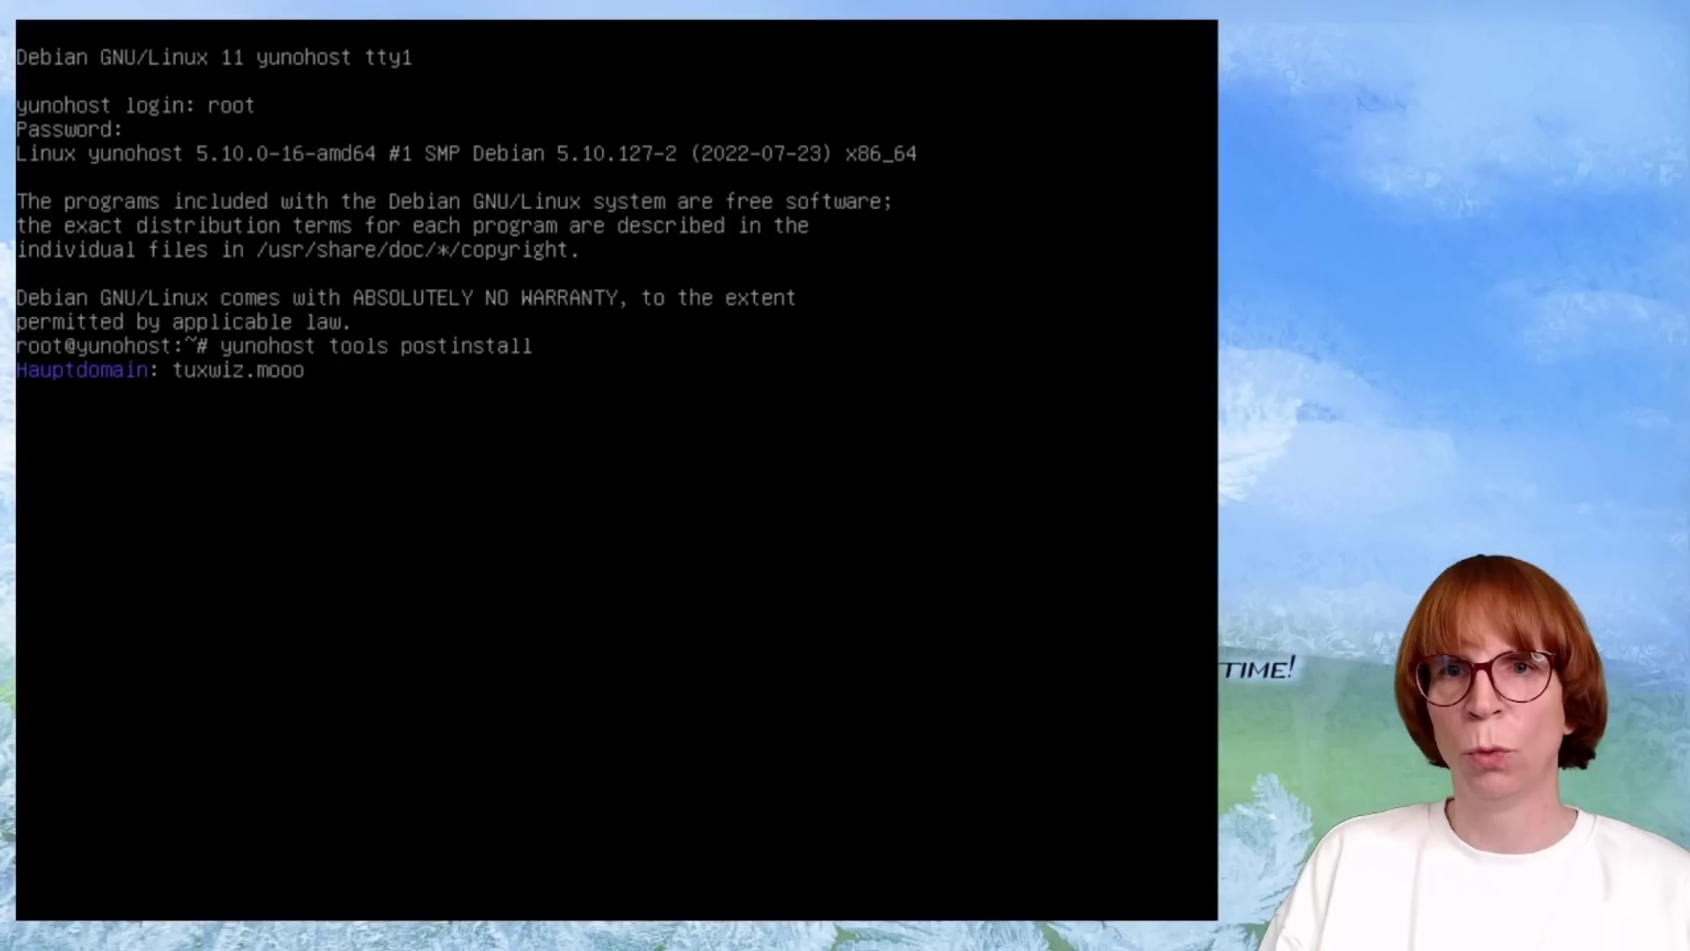
key(Return)
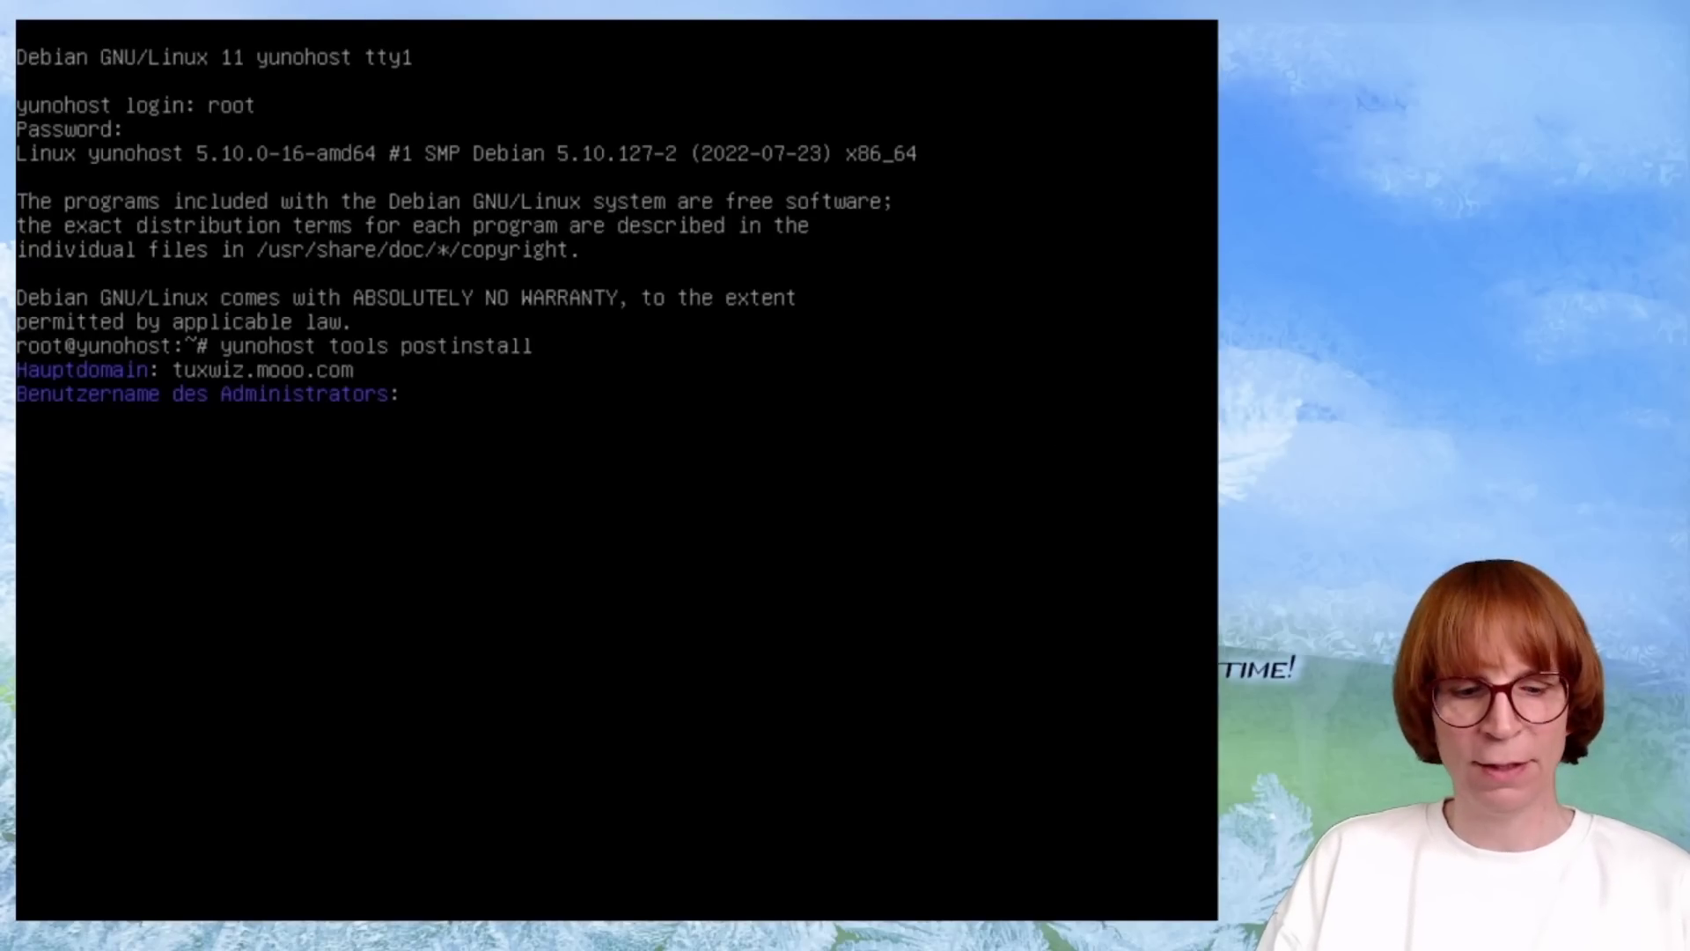
text(a)
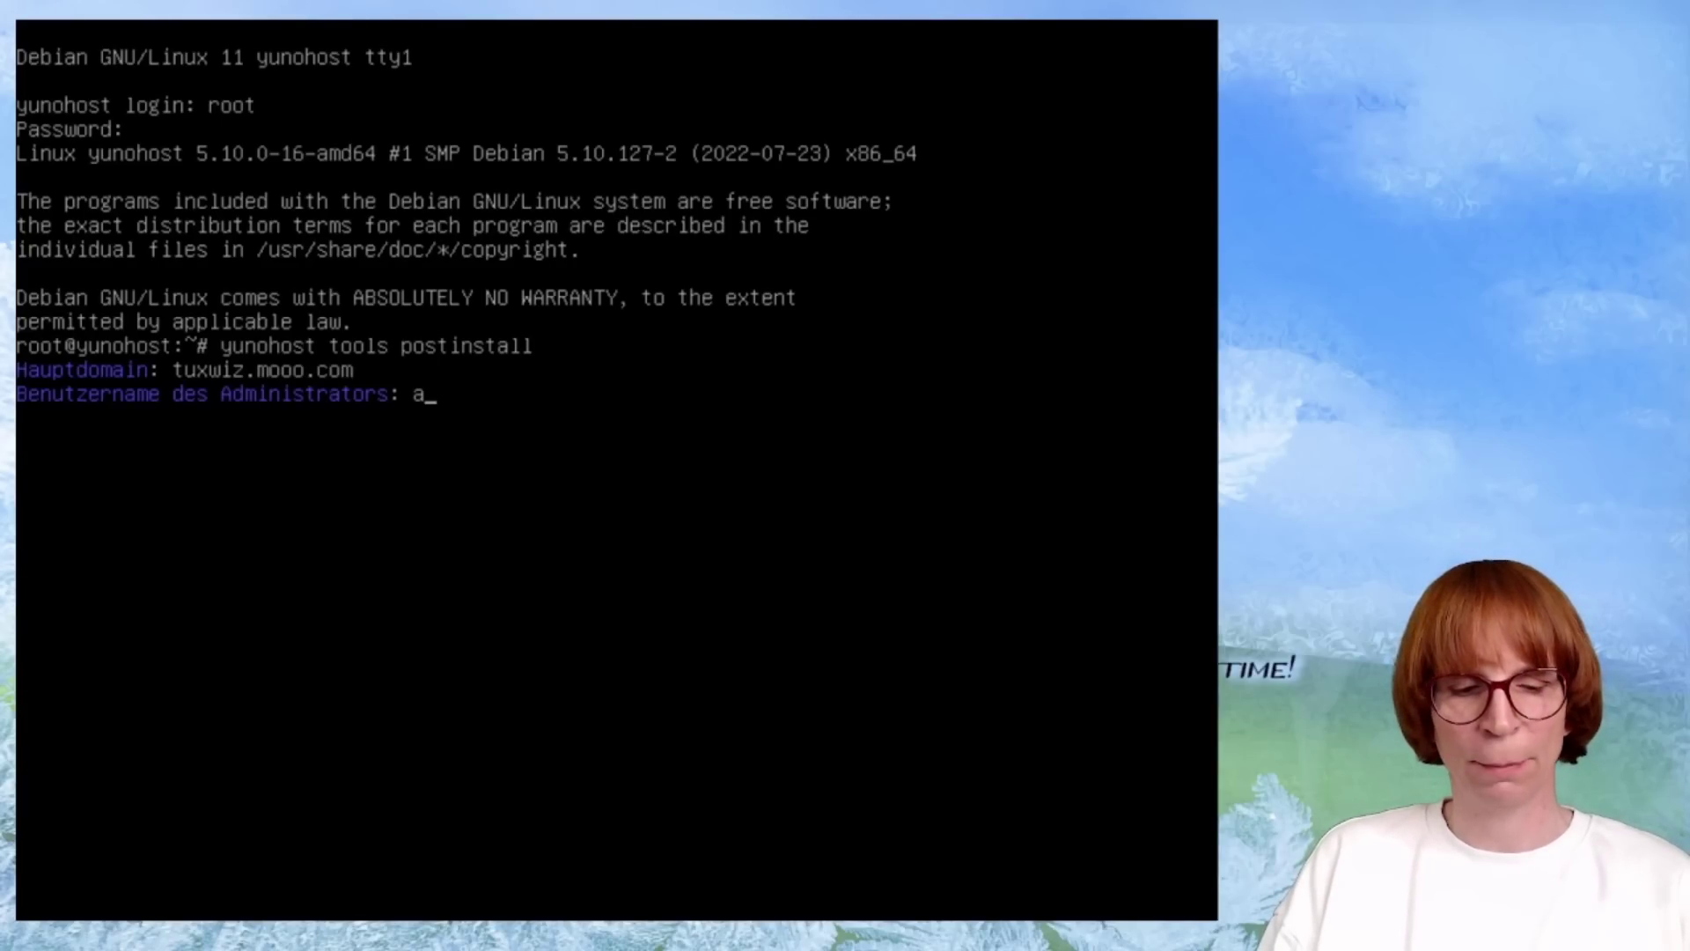
text(dmin)
key(BackSpace)
key(BackSpace)
key(BackSpace)
key(BackSpace)
key(BackSpace)
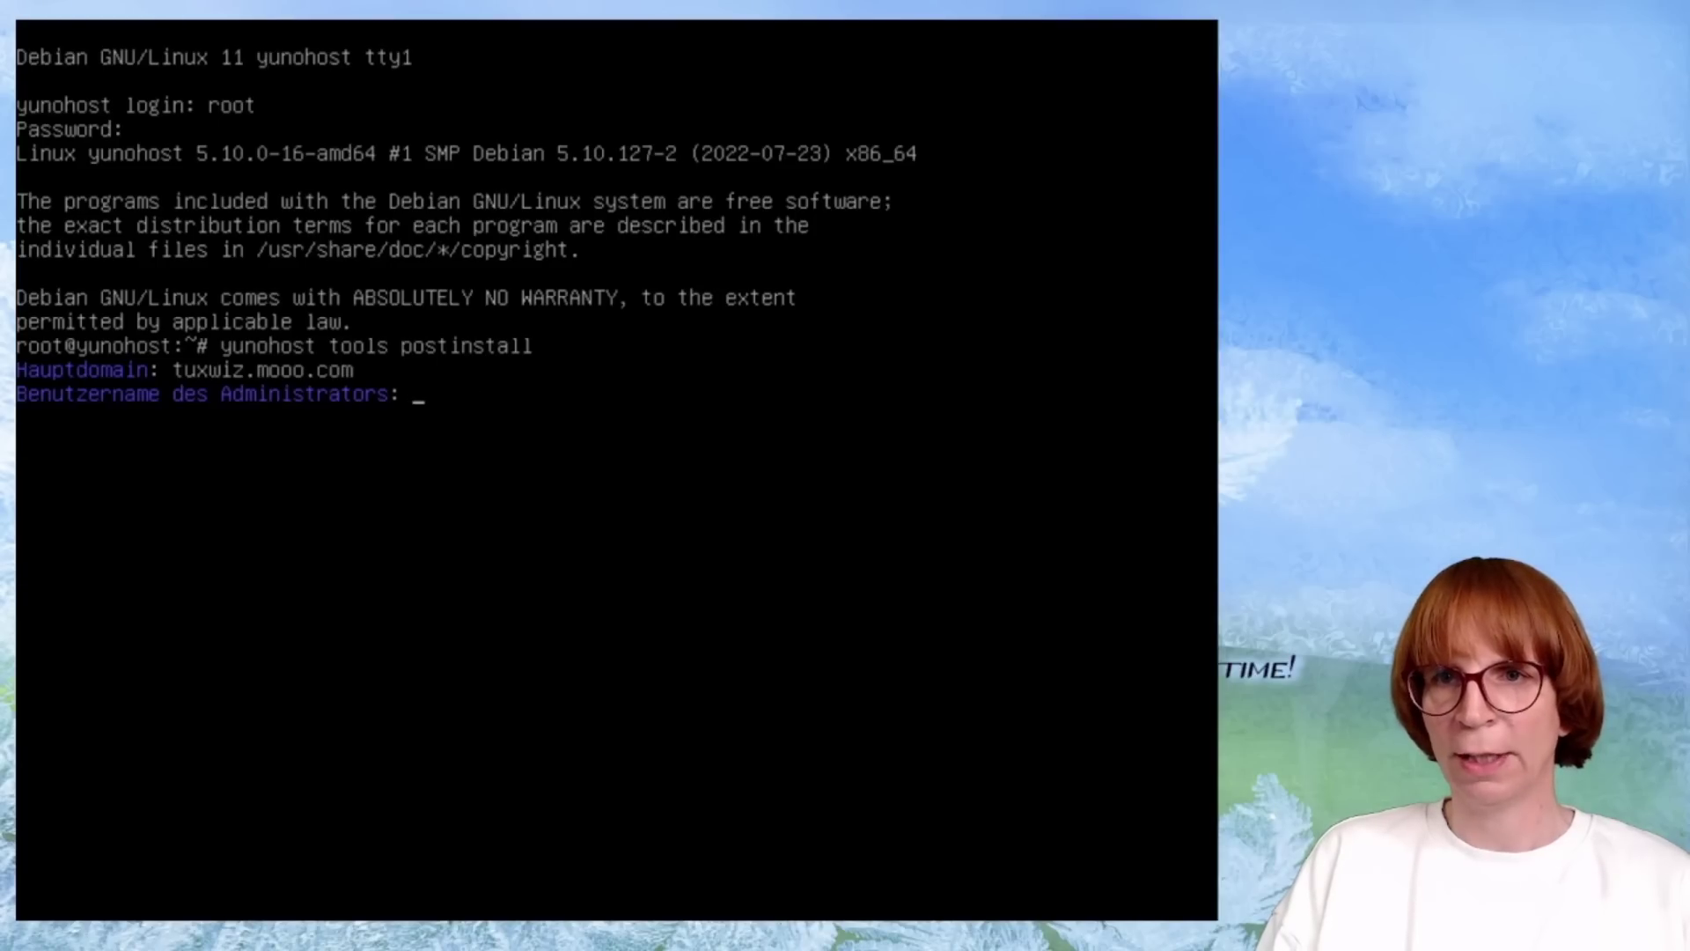
Set the administrator's username to astronaut and the full name to Astronaut.
text(ast)
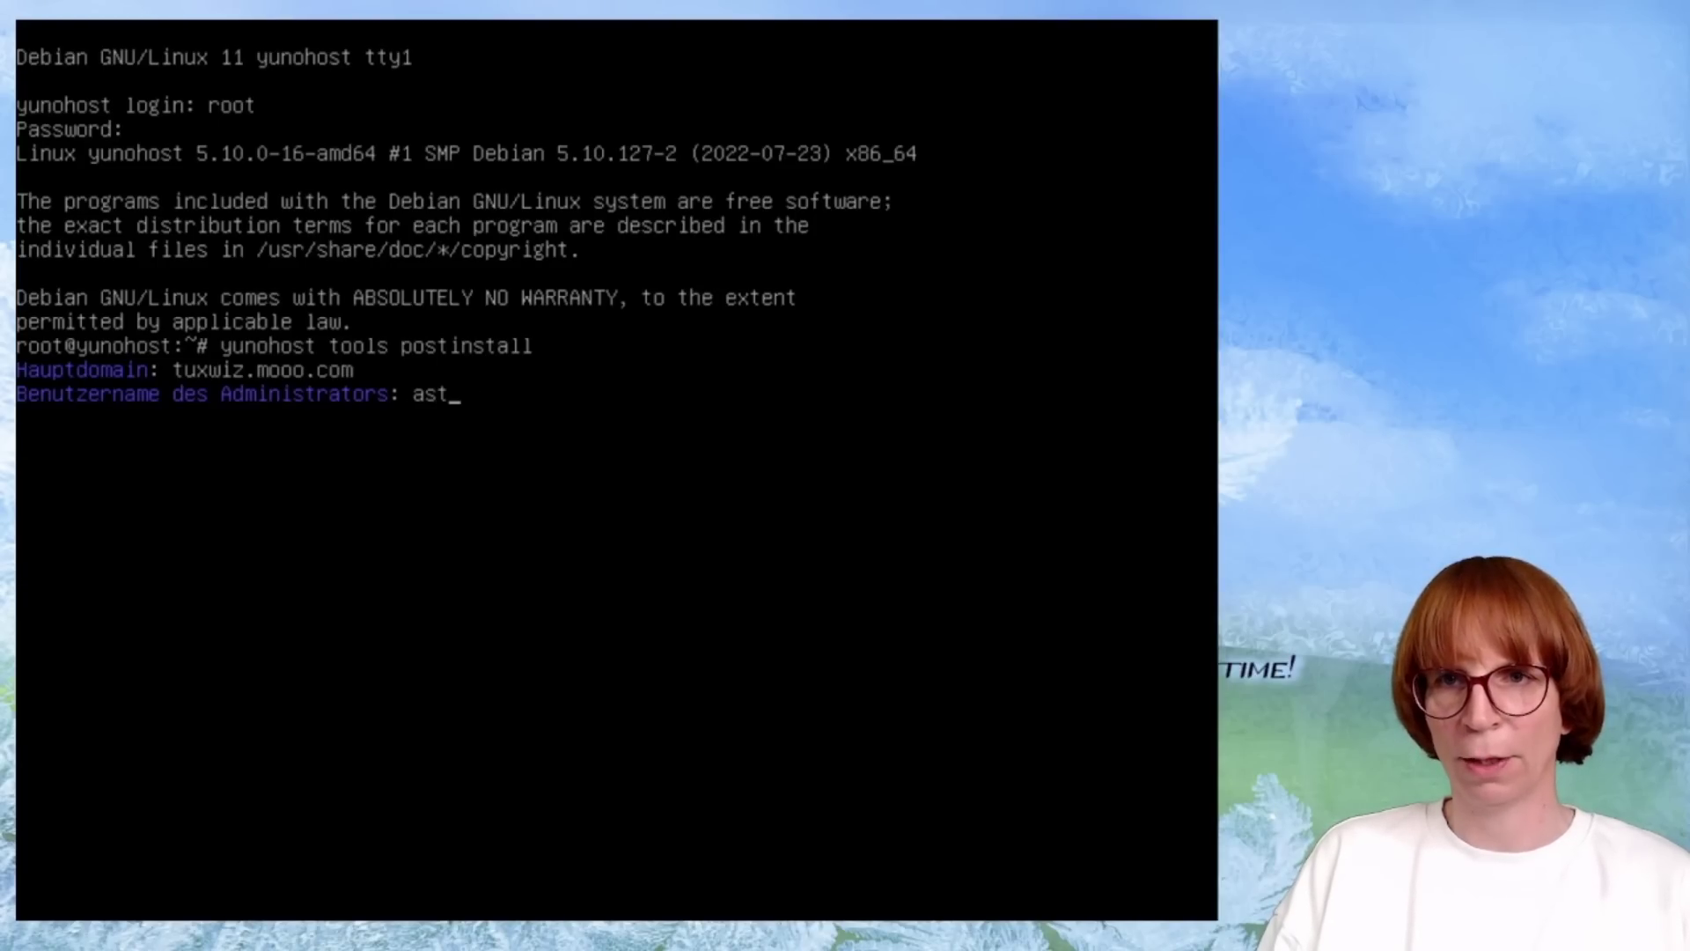
text(ronaut)
key(Return)
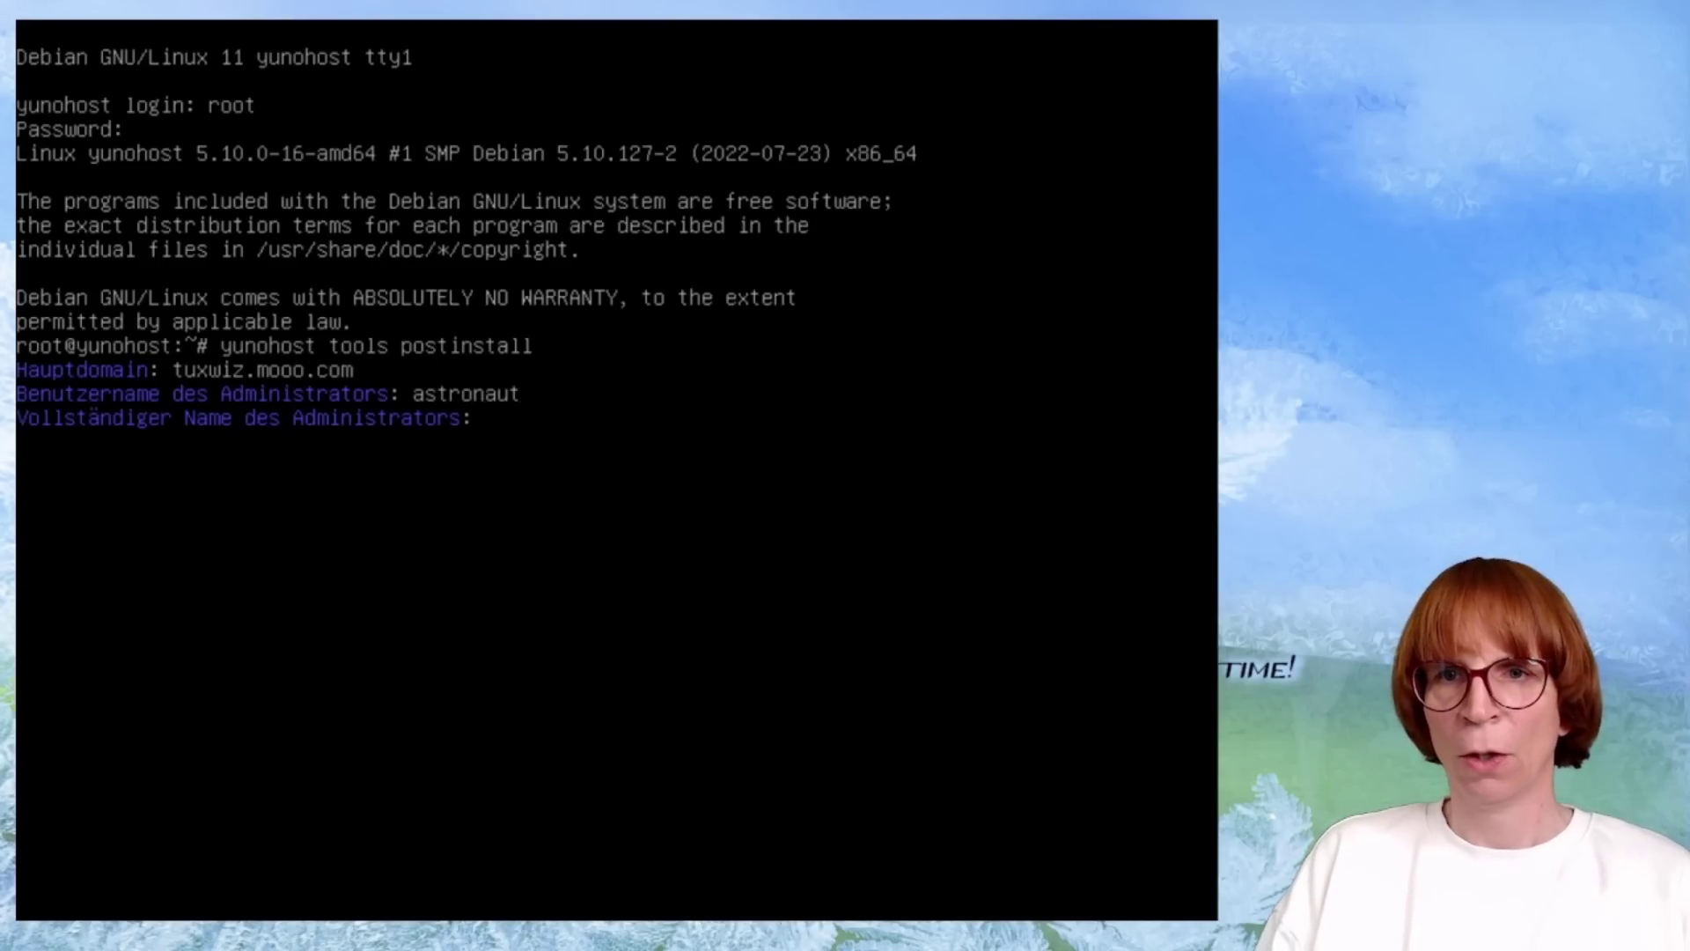
text(Astronaut)
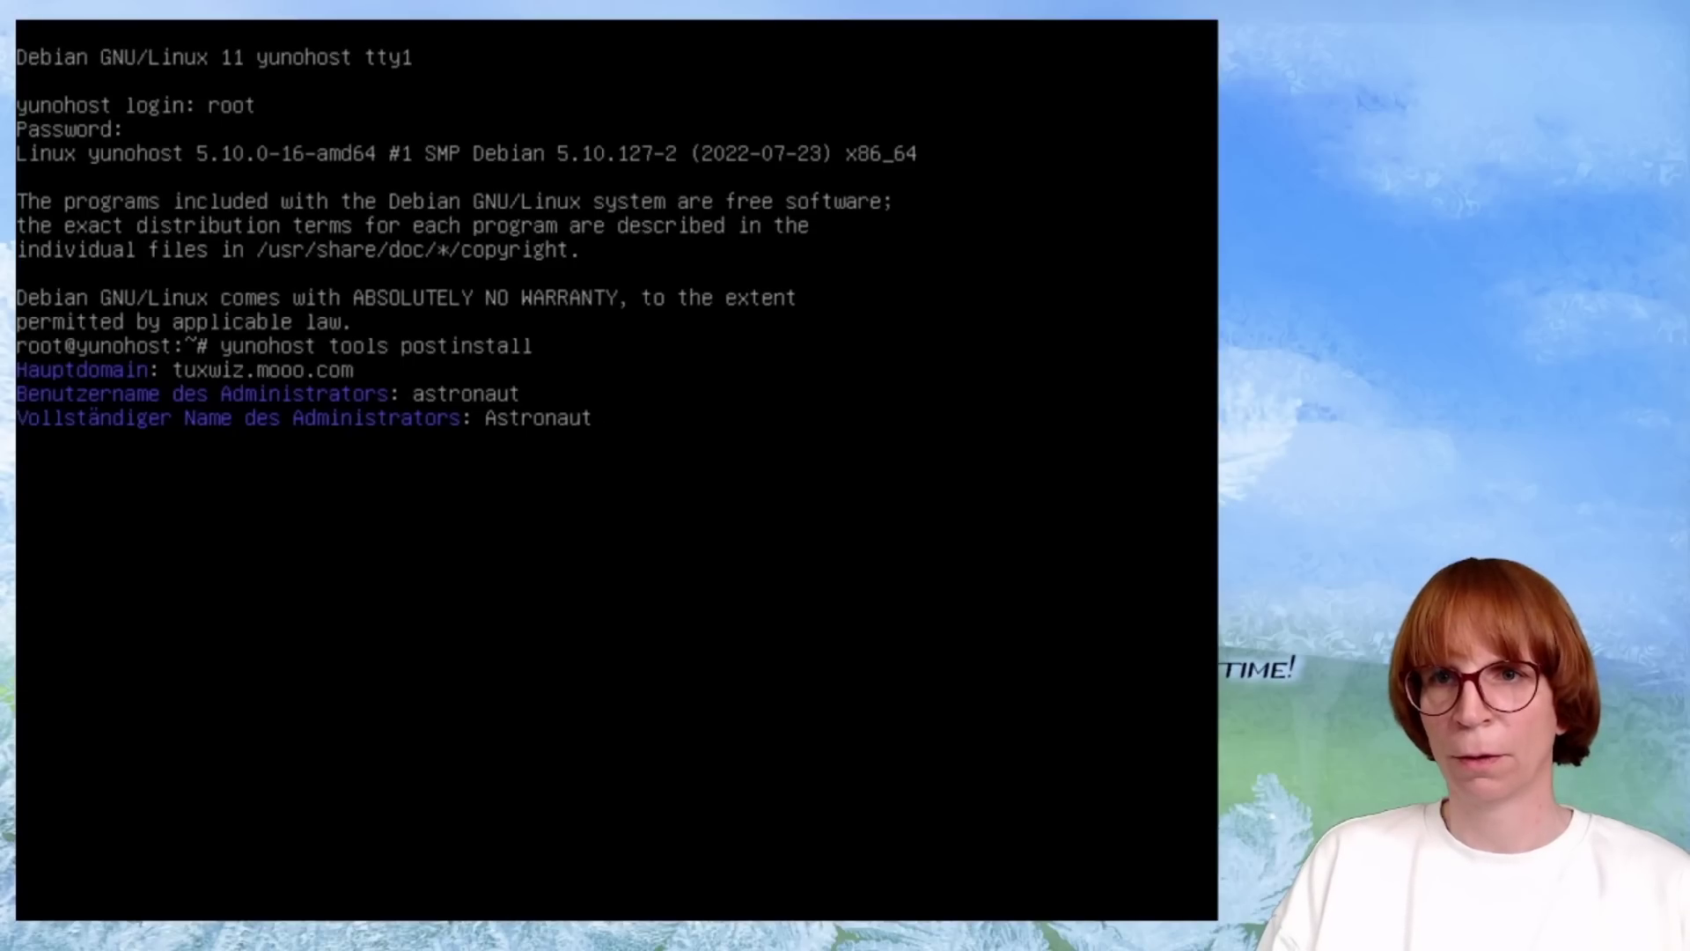
key(Return)
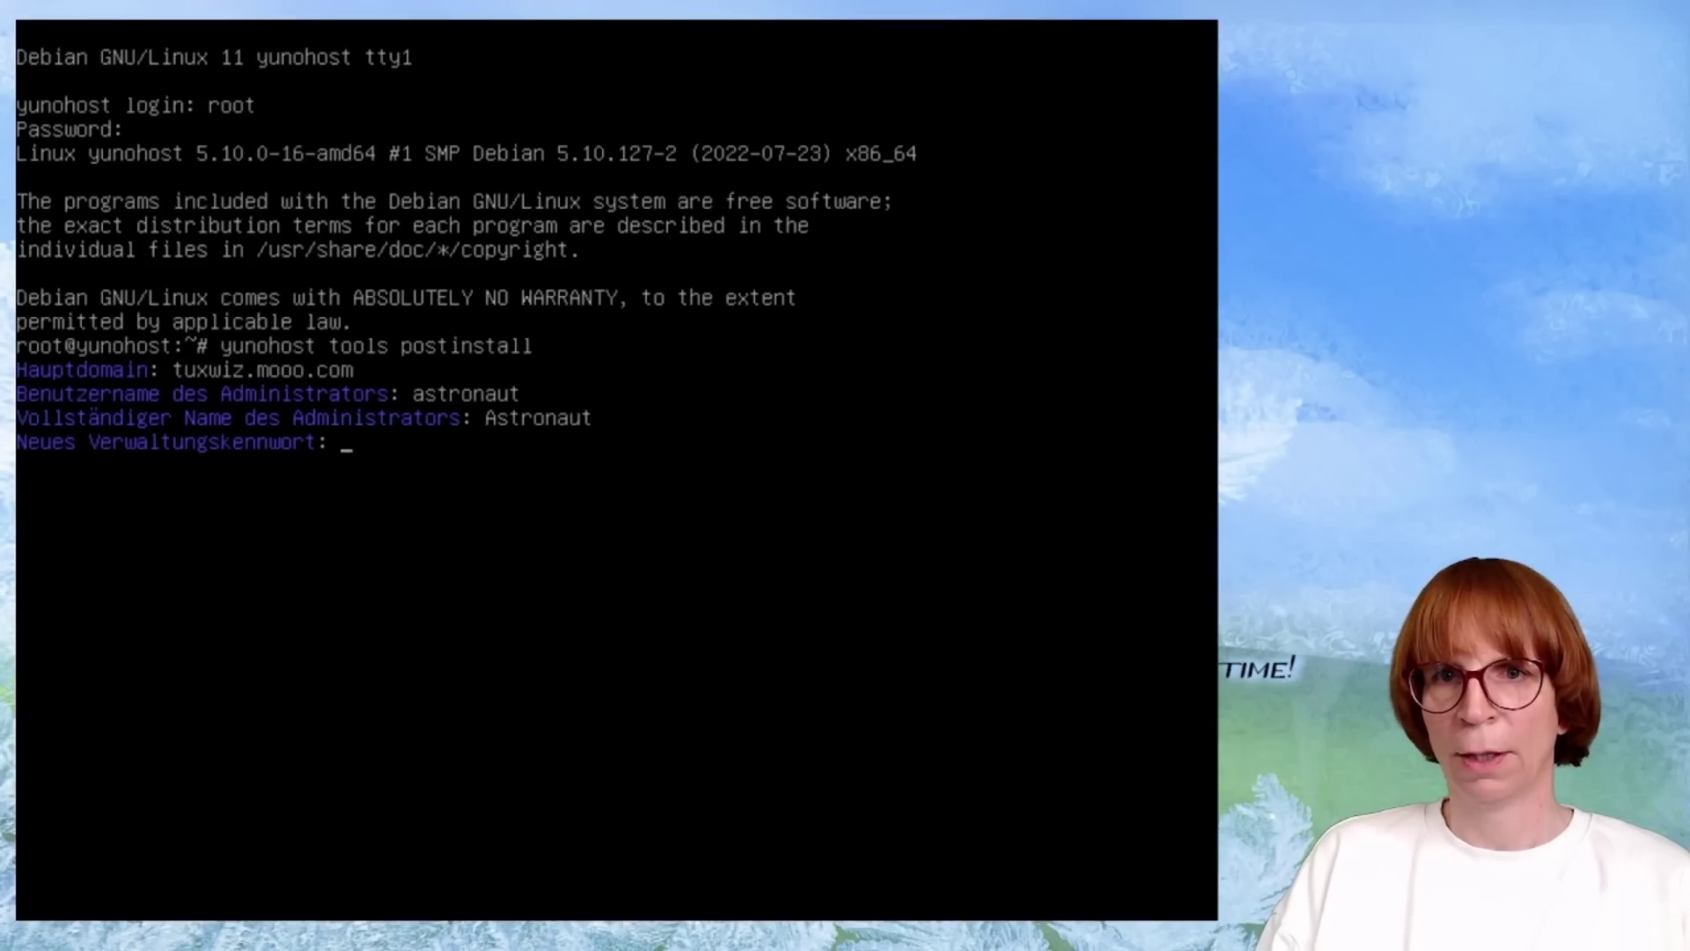
Enter and confirm the new administration password to carry out the post-installation.
text(*********)
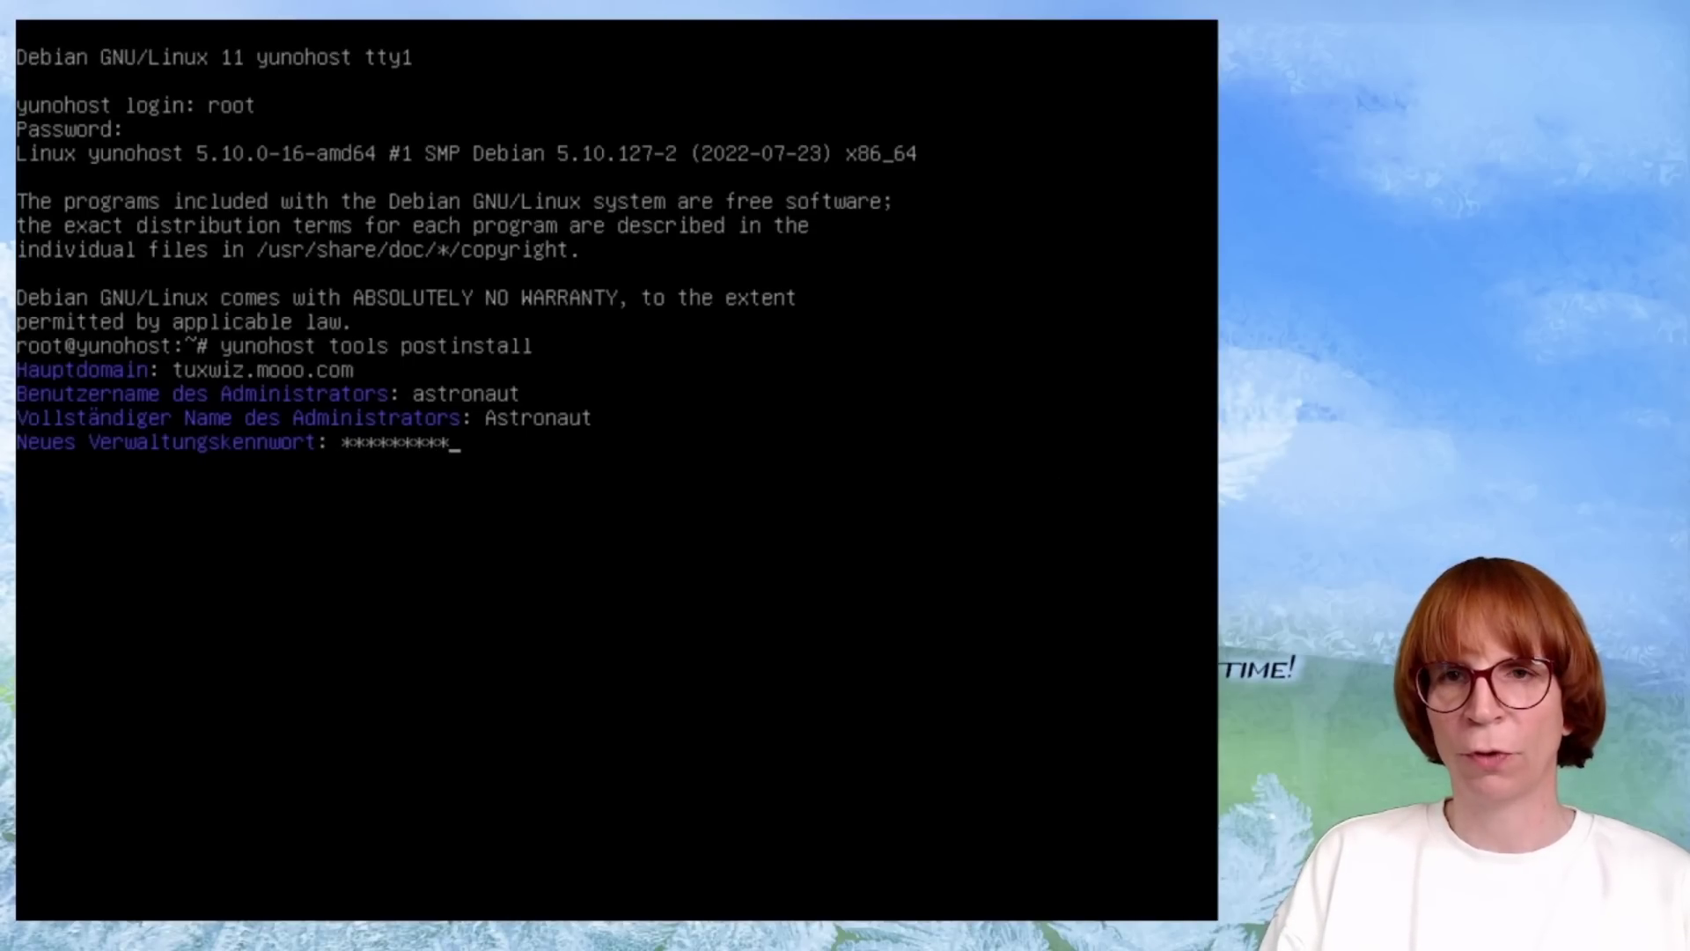
key(Return)
text(*********)
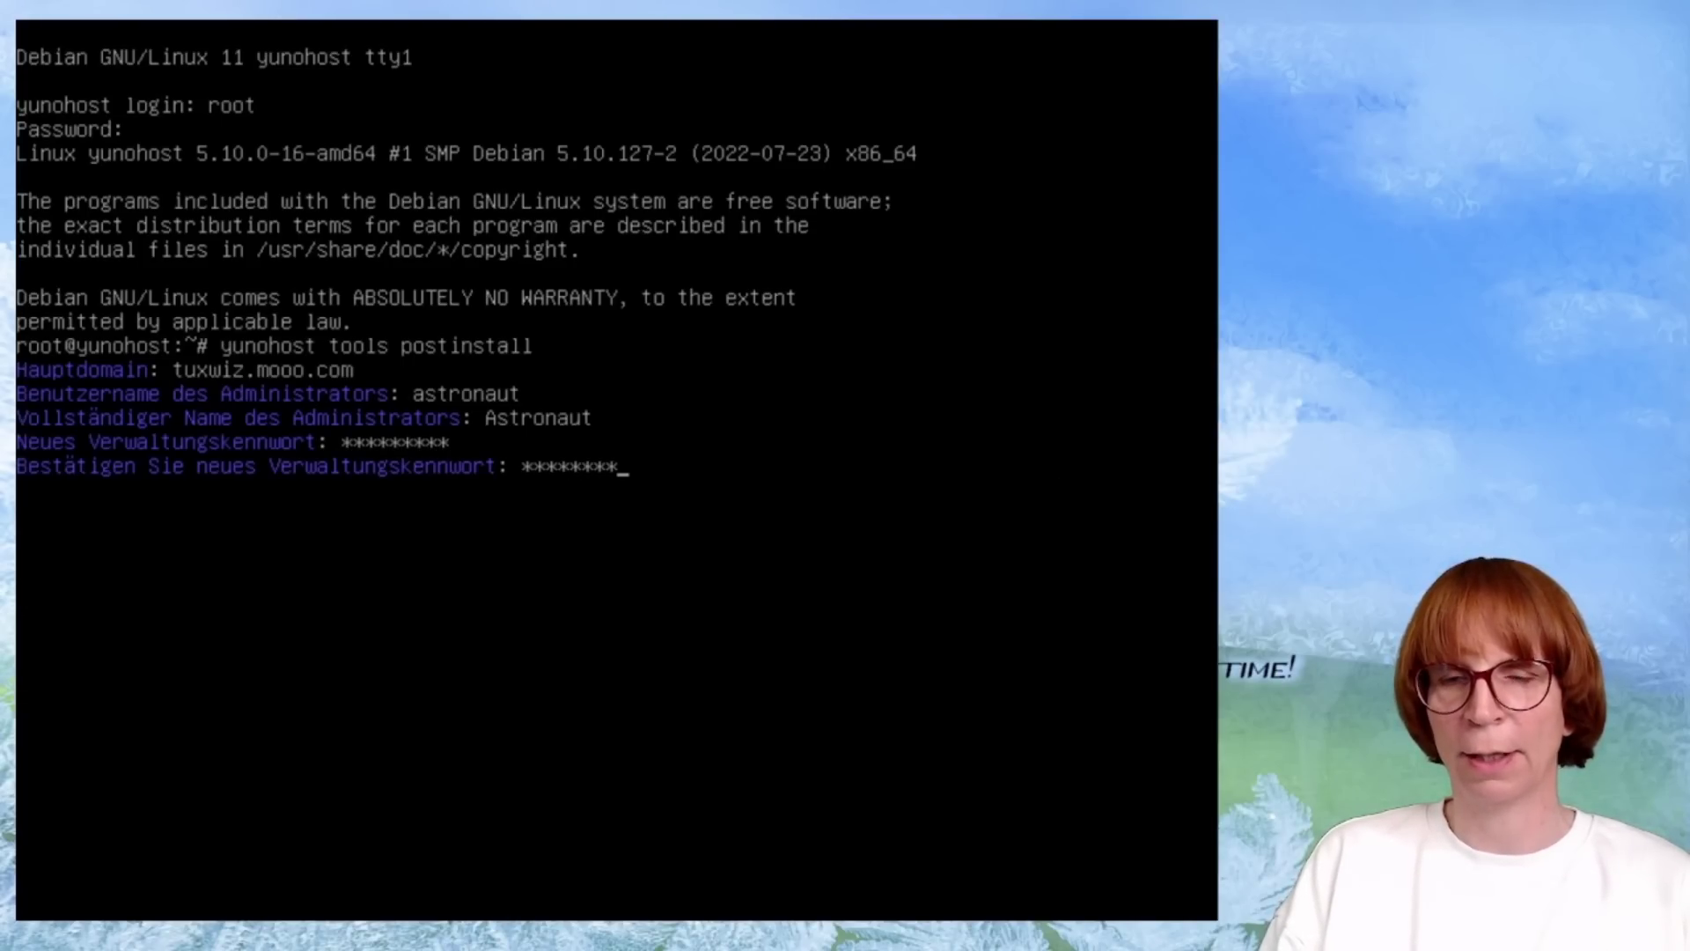
key(Return)
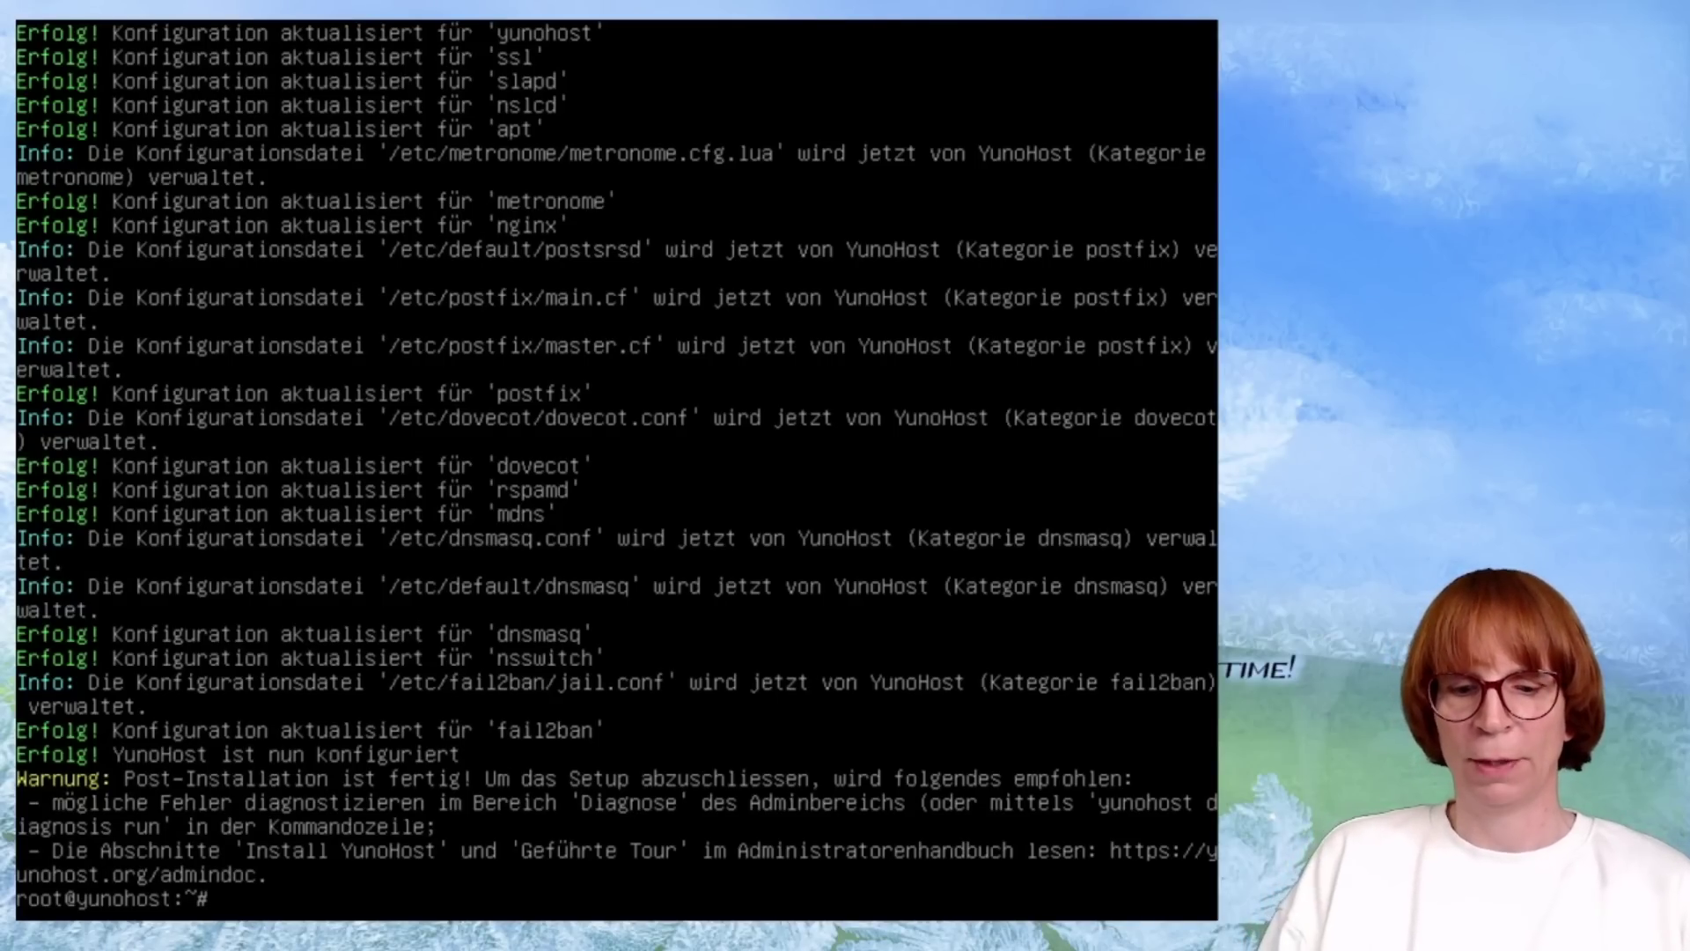
List the server's network interfaces and IP addresses with ip a s.
text(ip a )
text(s)
key(Return)
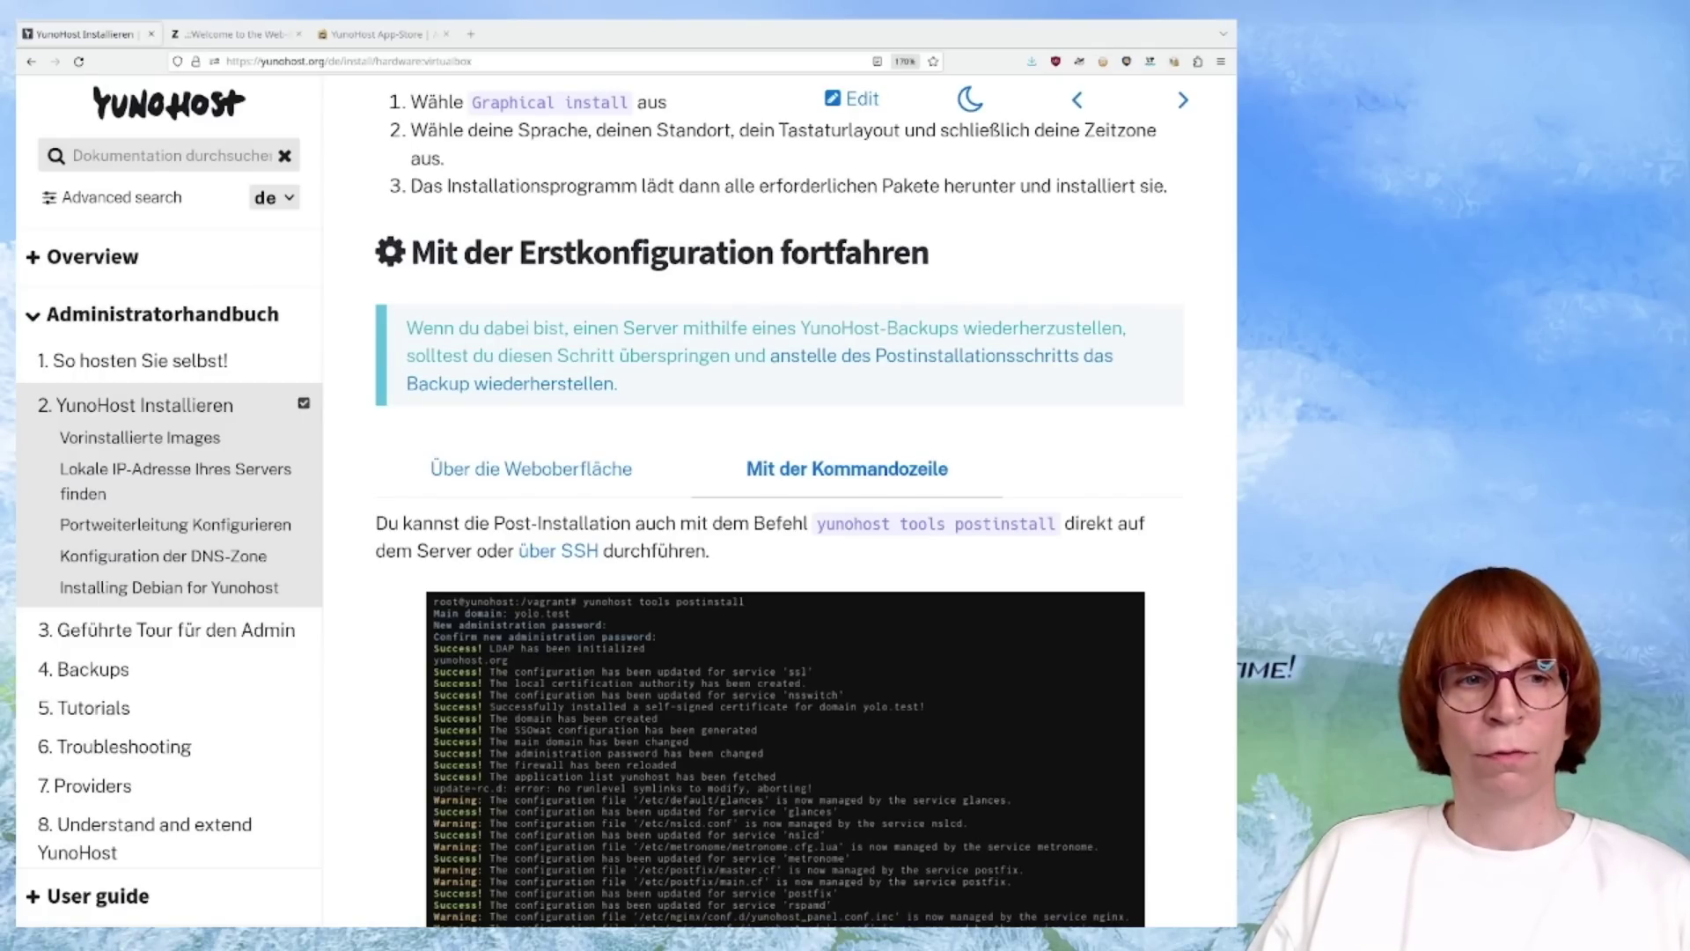
Return to the router's web interface in the browser and log back in as admin with the router password.
click(246, 32)
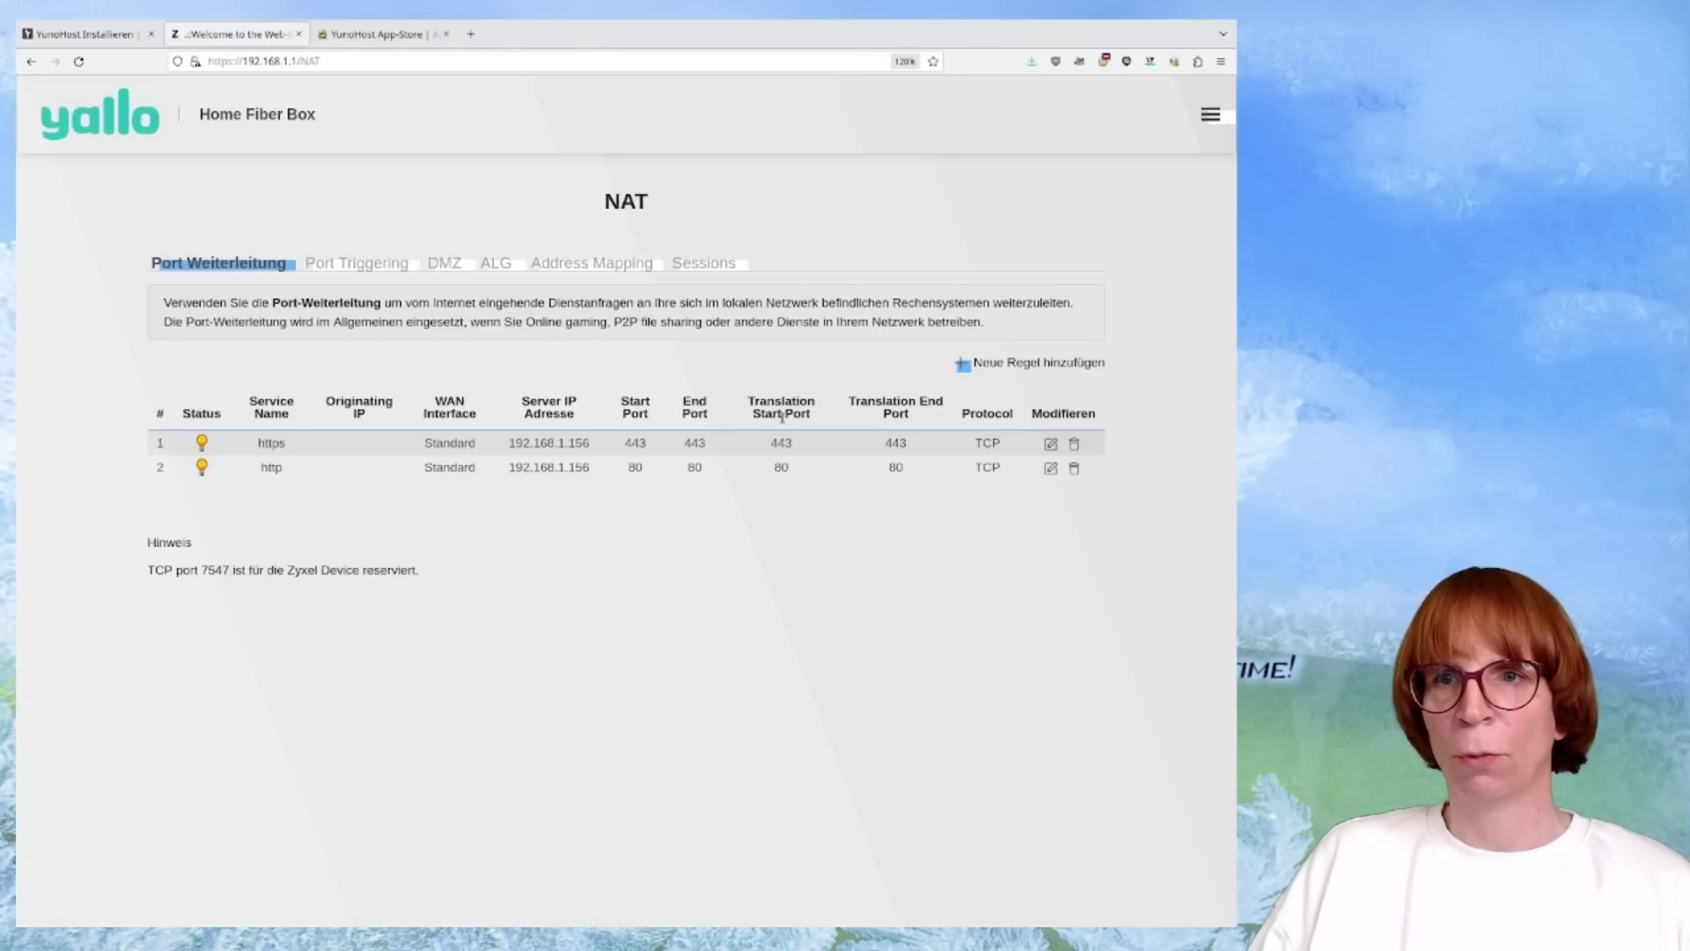
click(1051, 444)
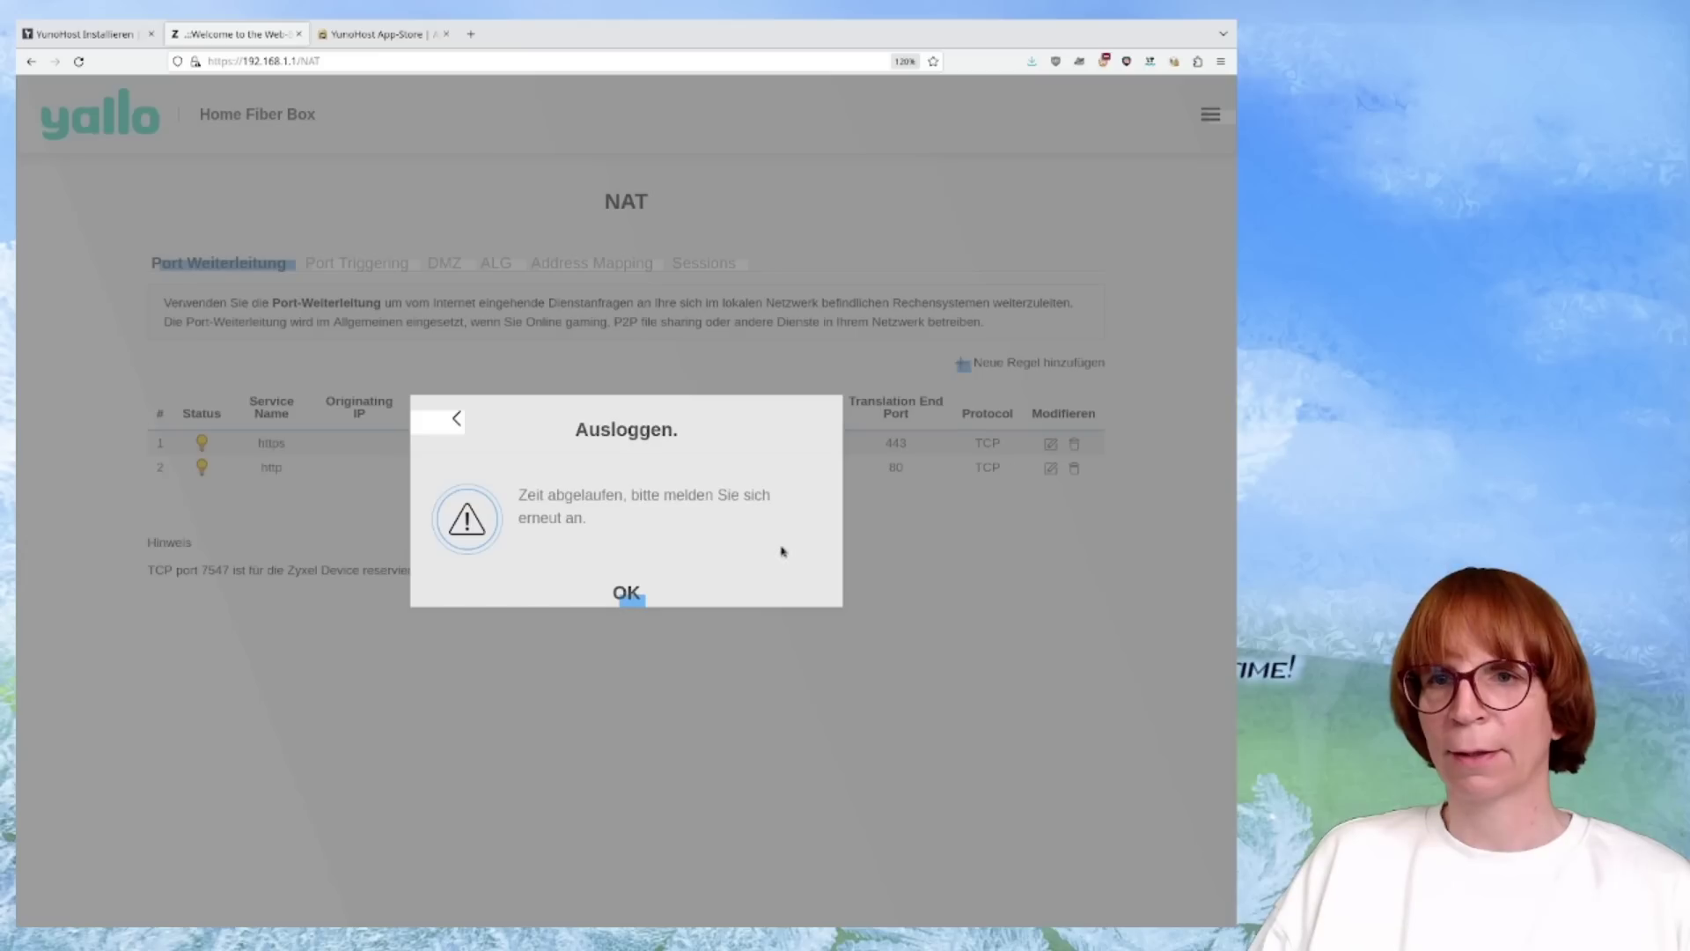
click(619, 592)
click(532, 404)
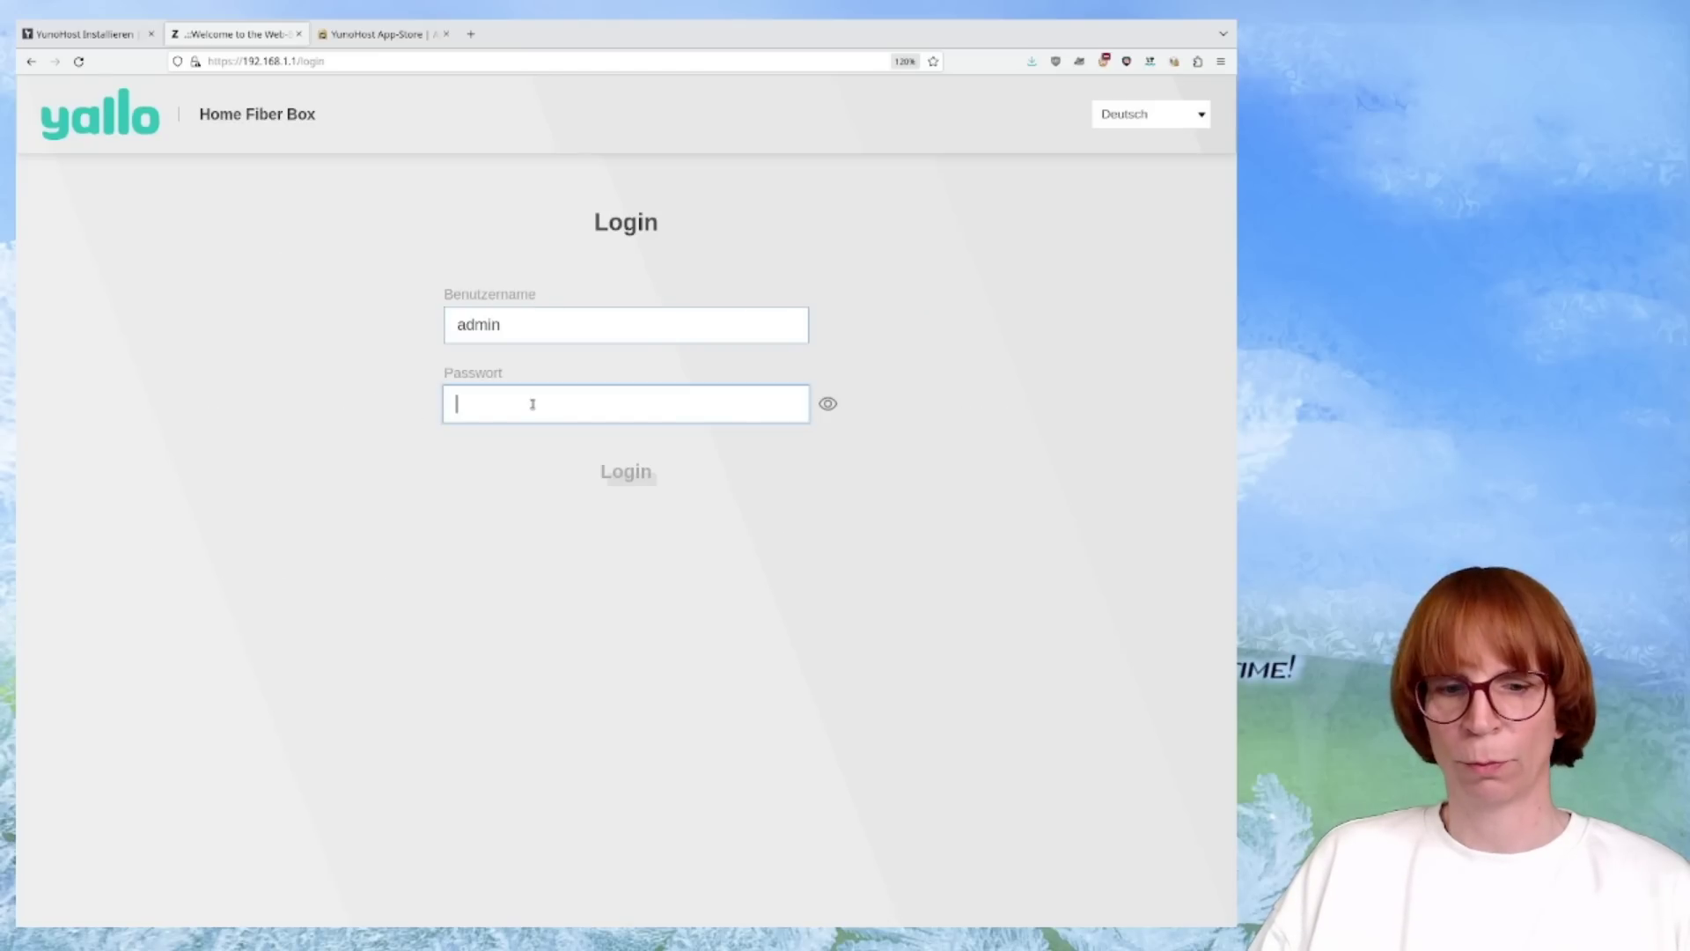
text(******)
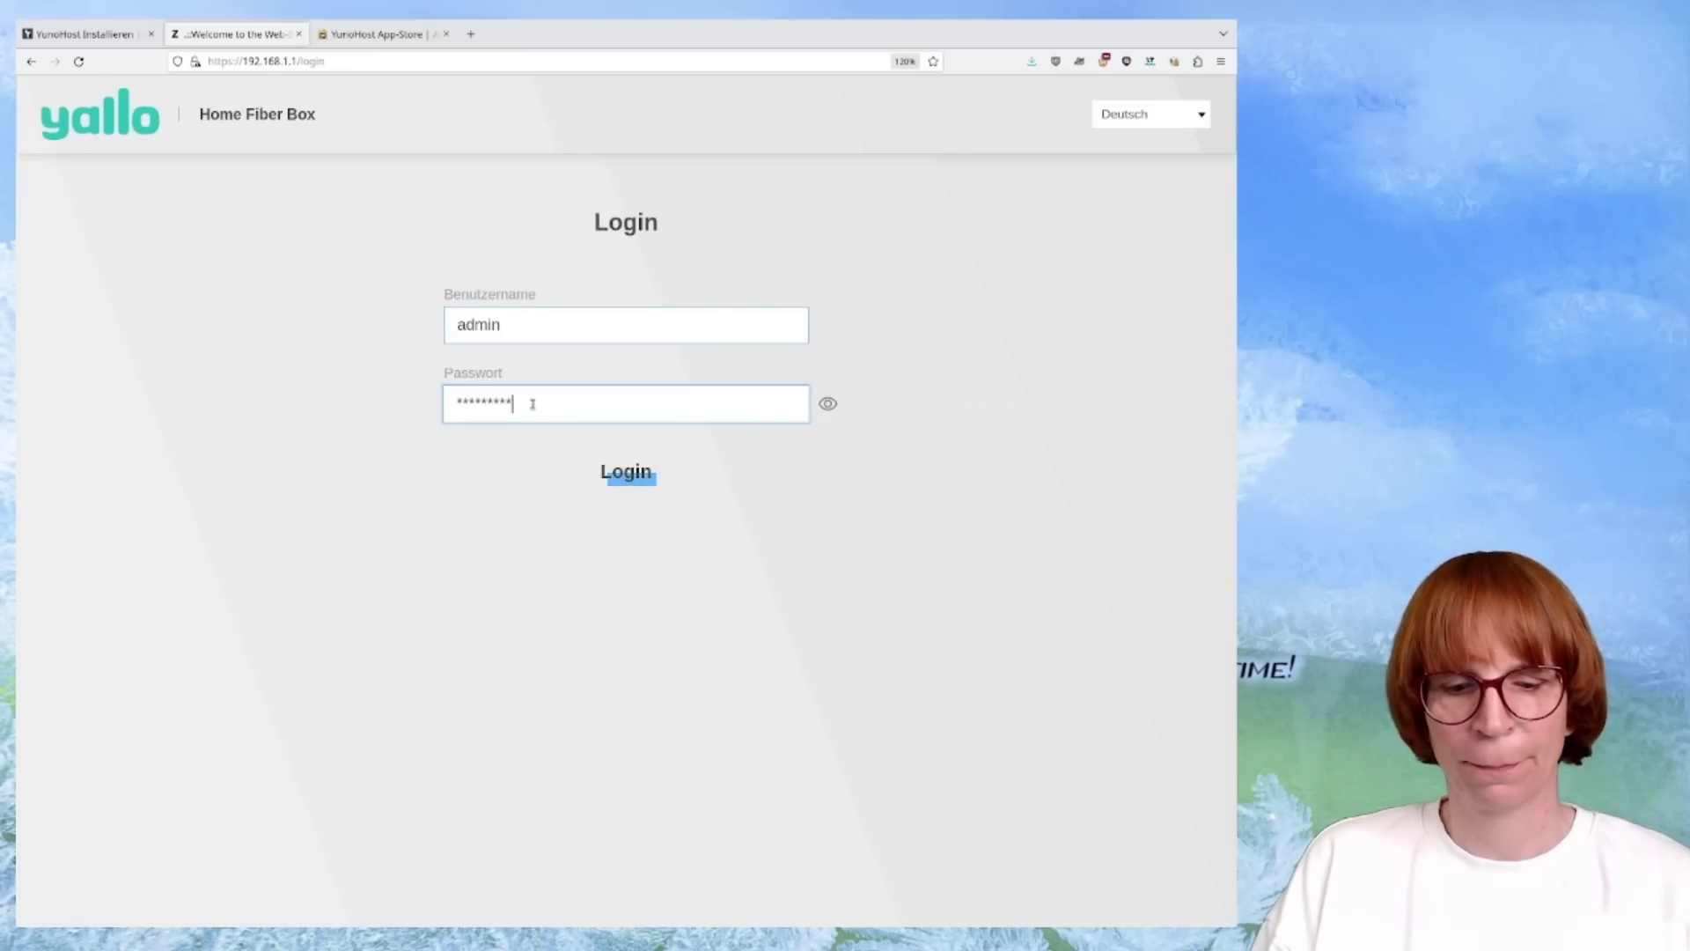
key(Return)
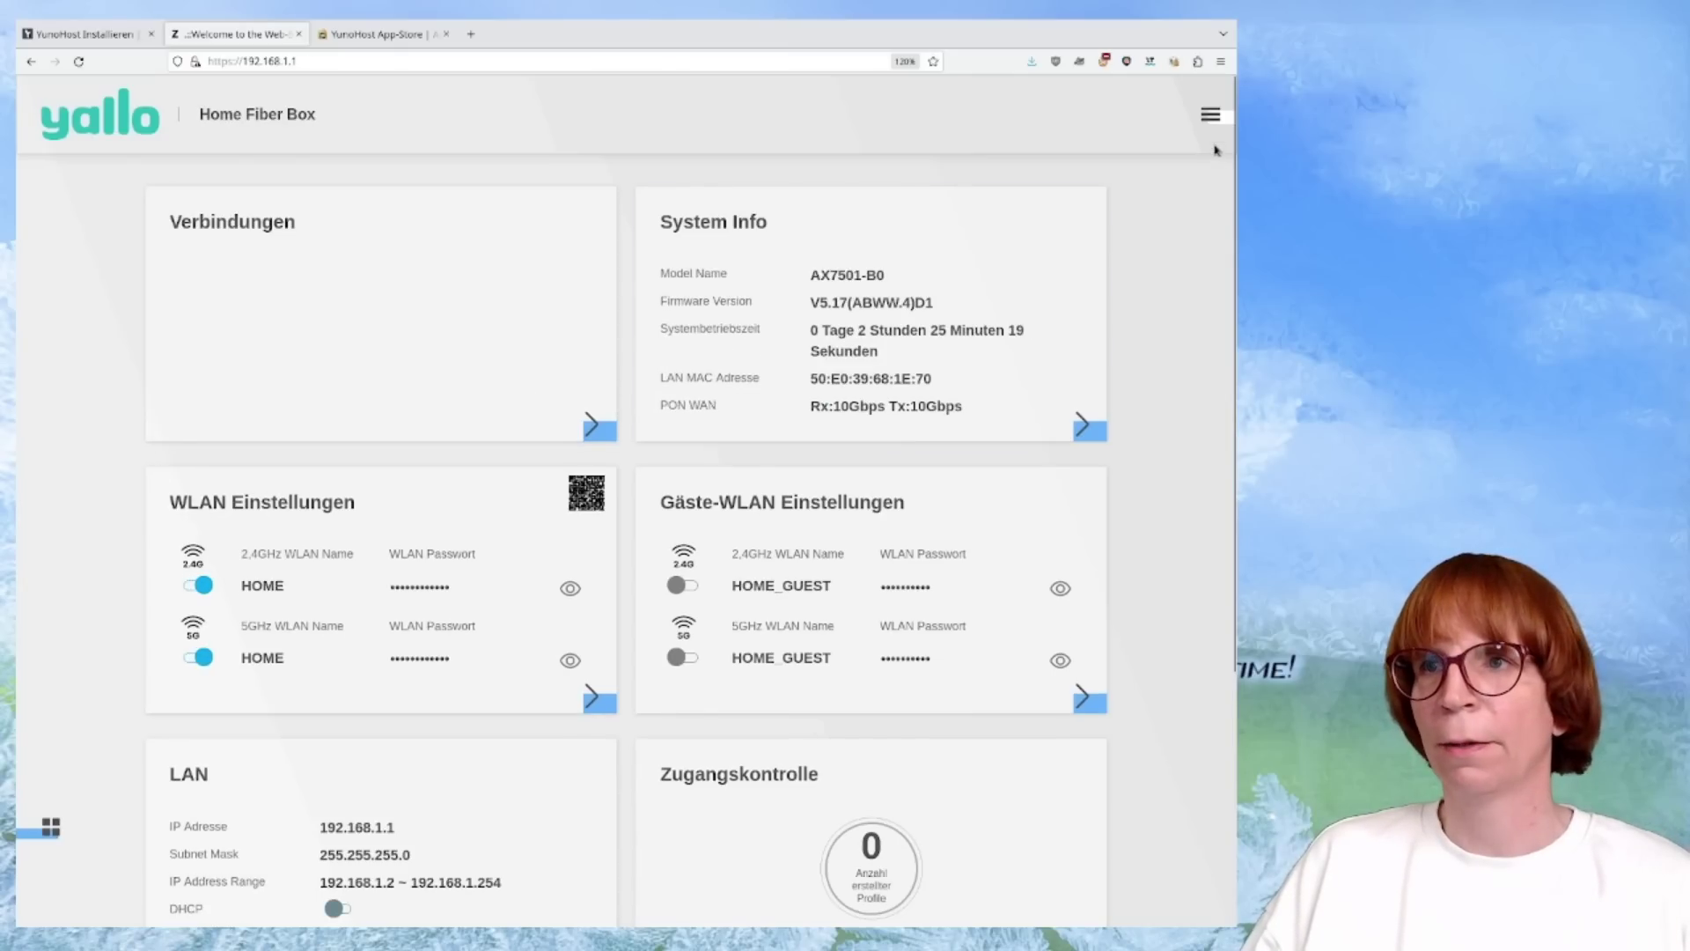
Open the NAT port forwarding rules in the router's network settings.
click(1211, 116)
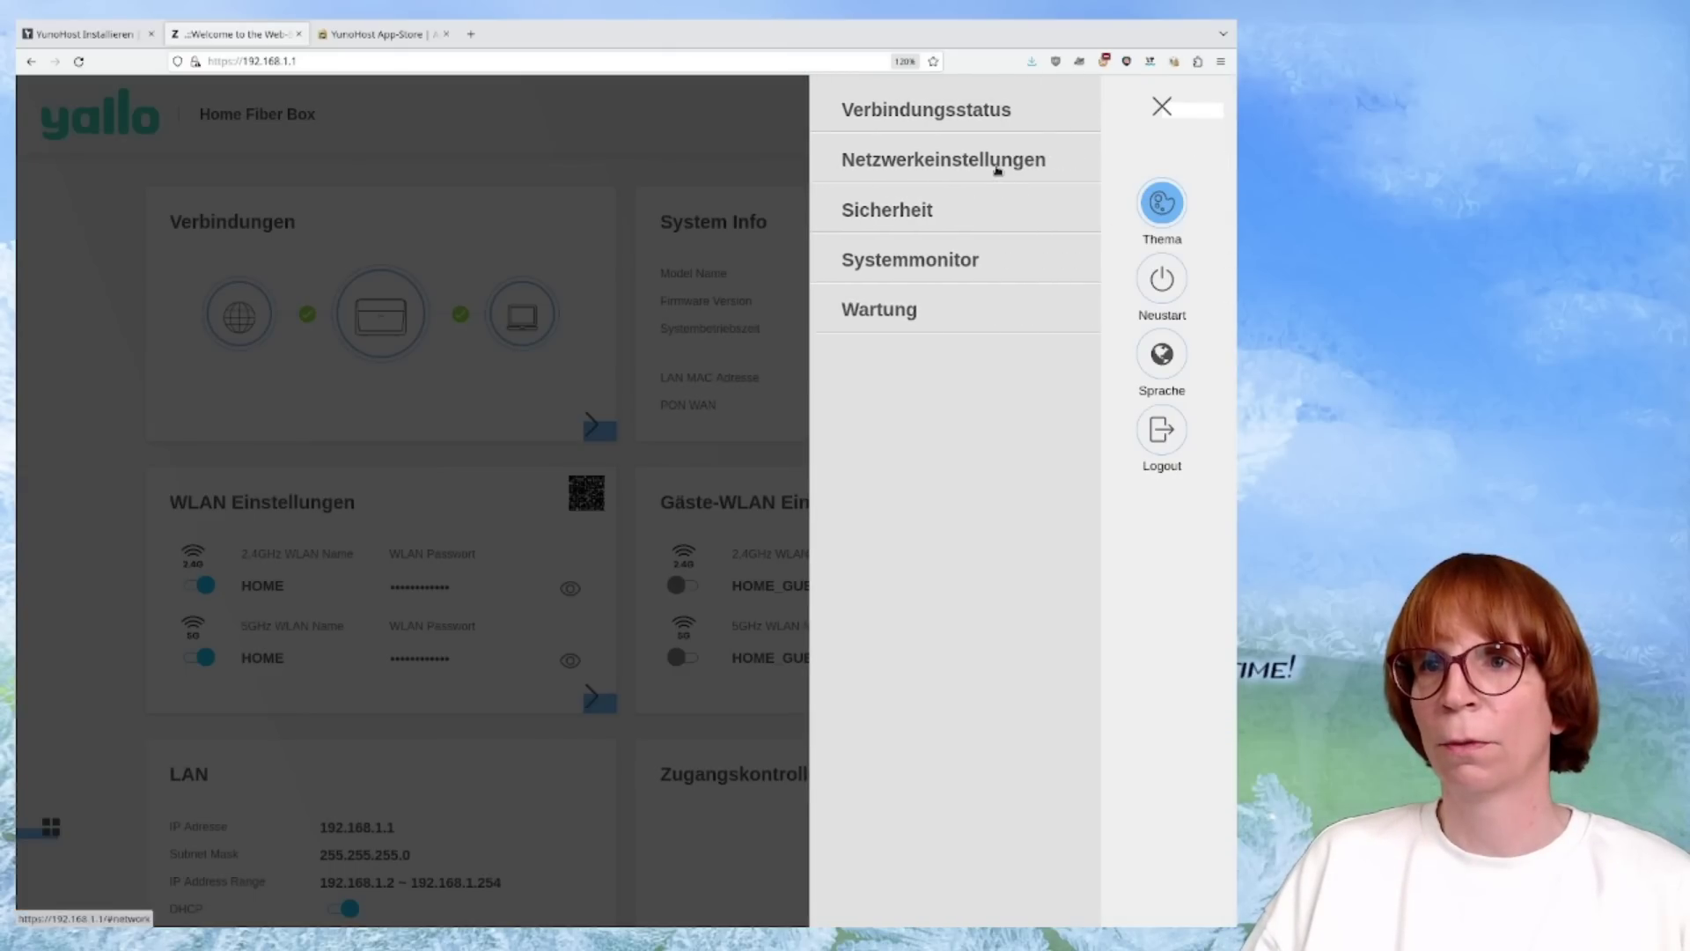
click(997, 169)
click(922, 250)
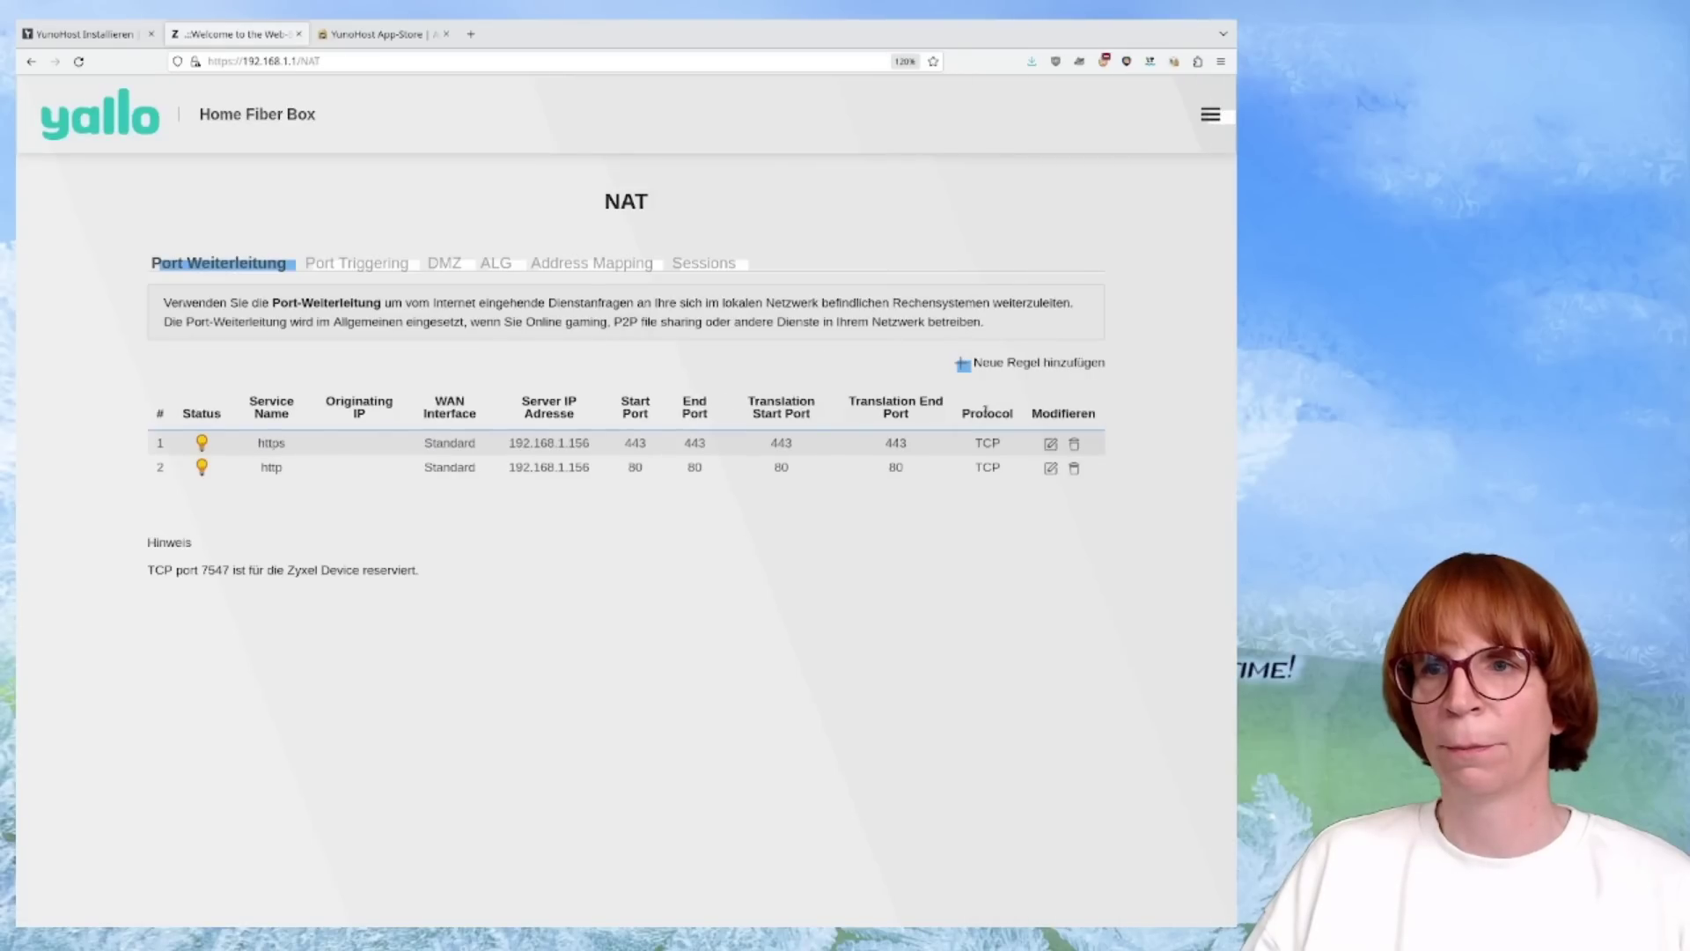
Change the https port forwarding rule's server IP address to 192.168.1.158 and save it.
click(1050, 444)
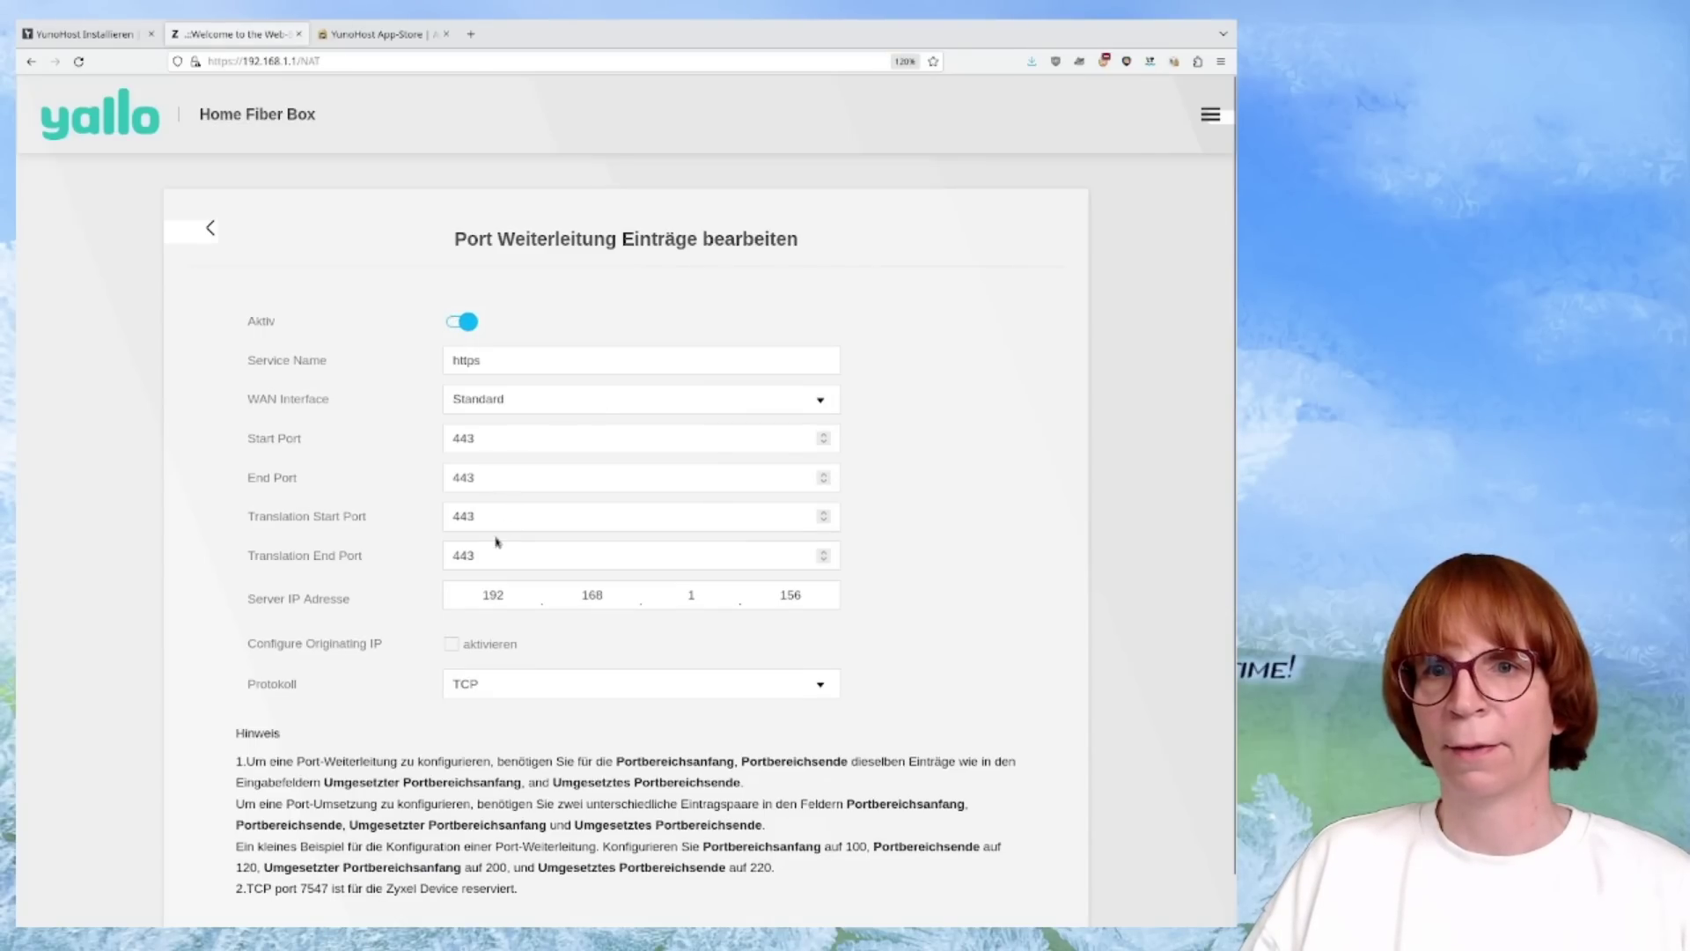
click(817, 599)
key(BackSpace)
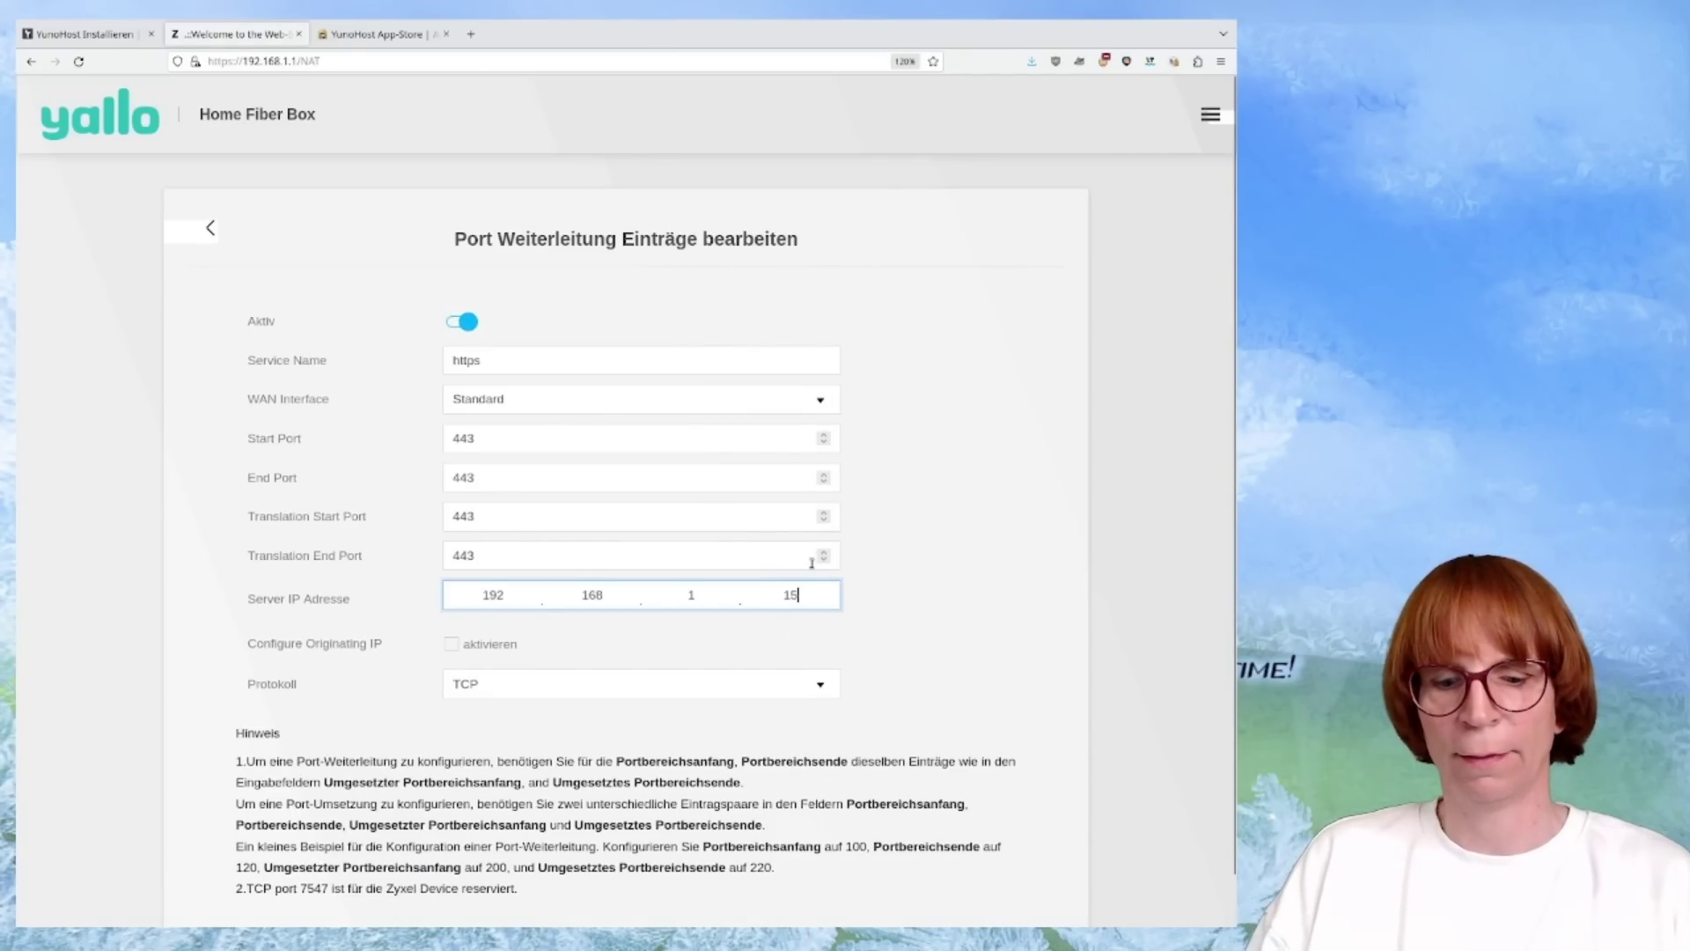
text(8)
scroll(984, 634, down, 1)
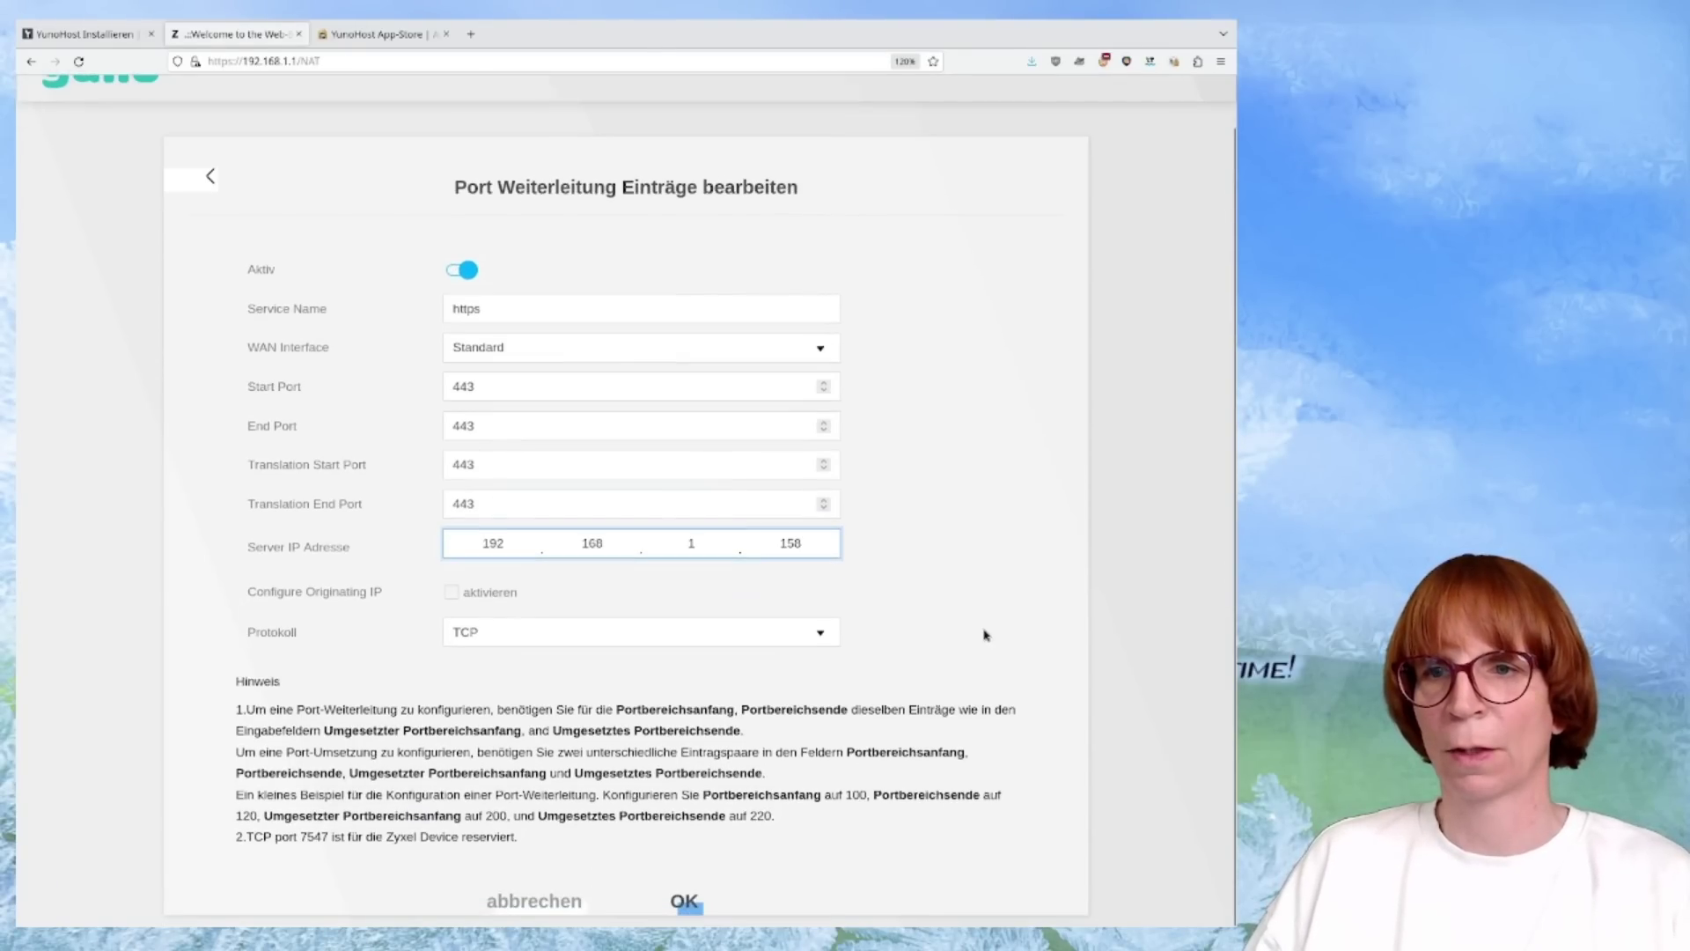
click(686, 901)
Change the http port forwarding rule's server IP address to 192.168.1.158 and save it.
click(1050, 468)
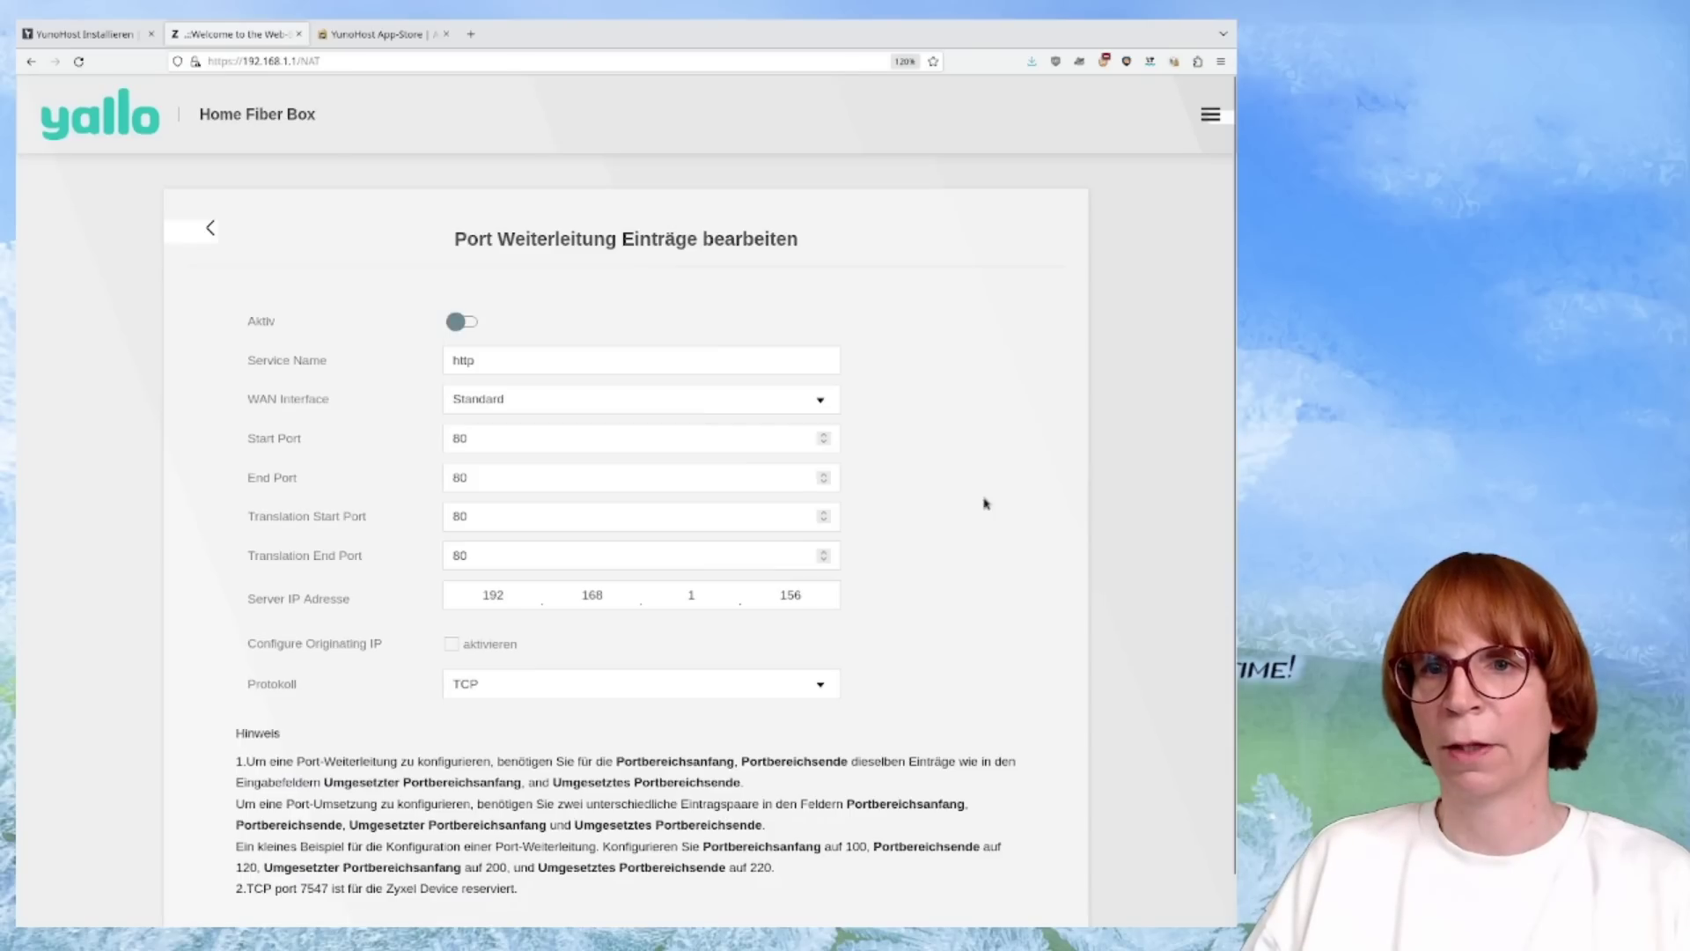
click(812, 597)
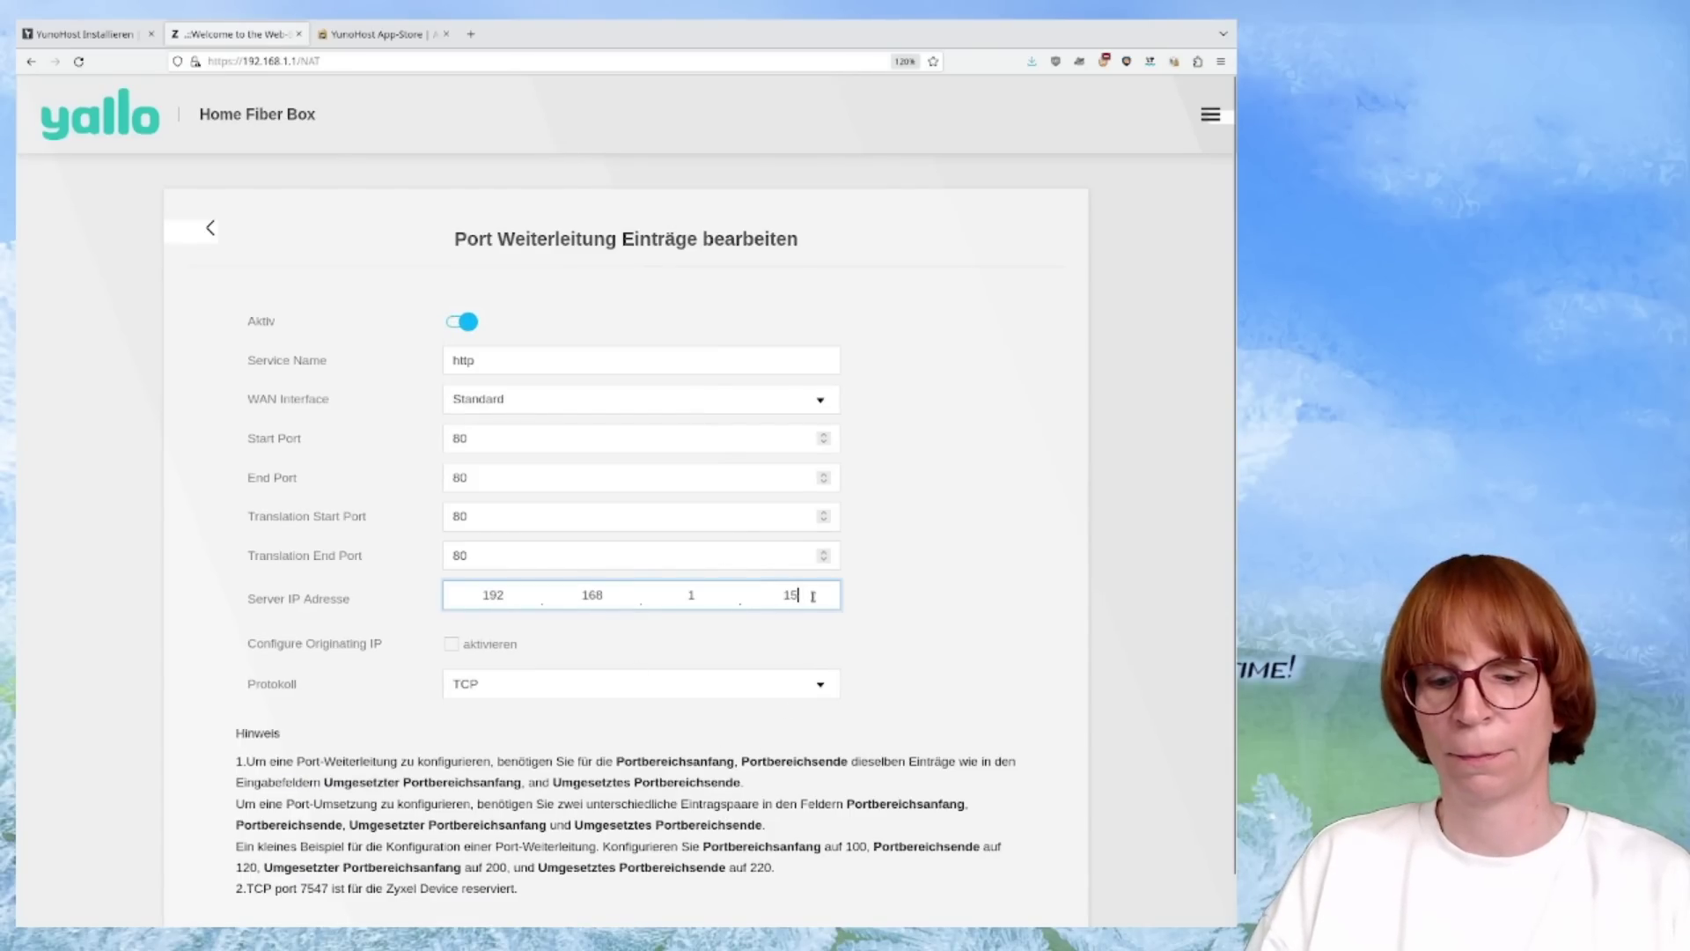
text(8)
scroll(980, 681, down, 1)
click(678, 907)
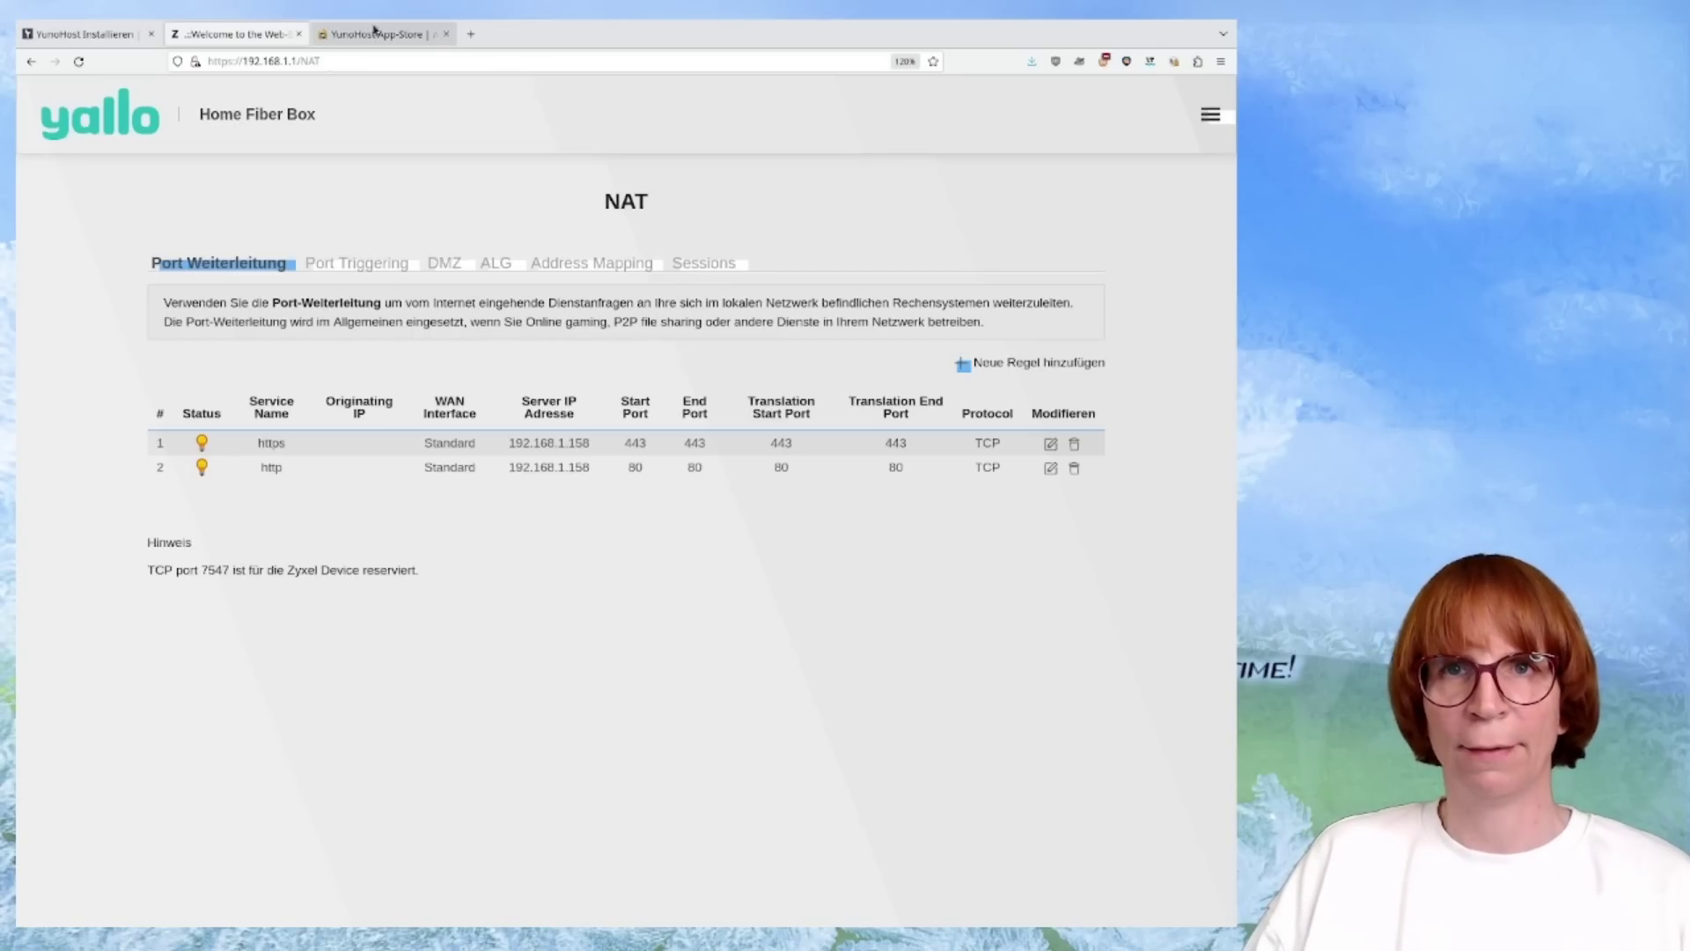
Open 192.168.1.158 in a new browser tab and accept the certificate security risk to reach the YunoHost admin page.
click(471, 33)
text(192.168.1.1)
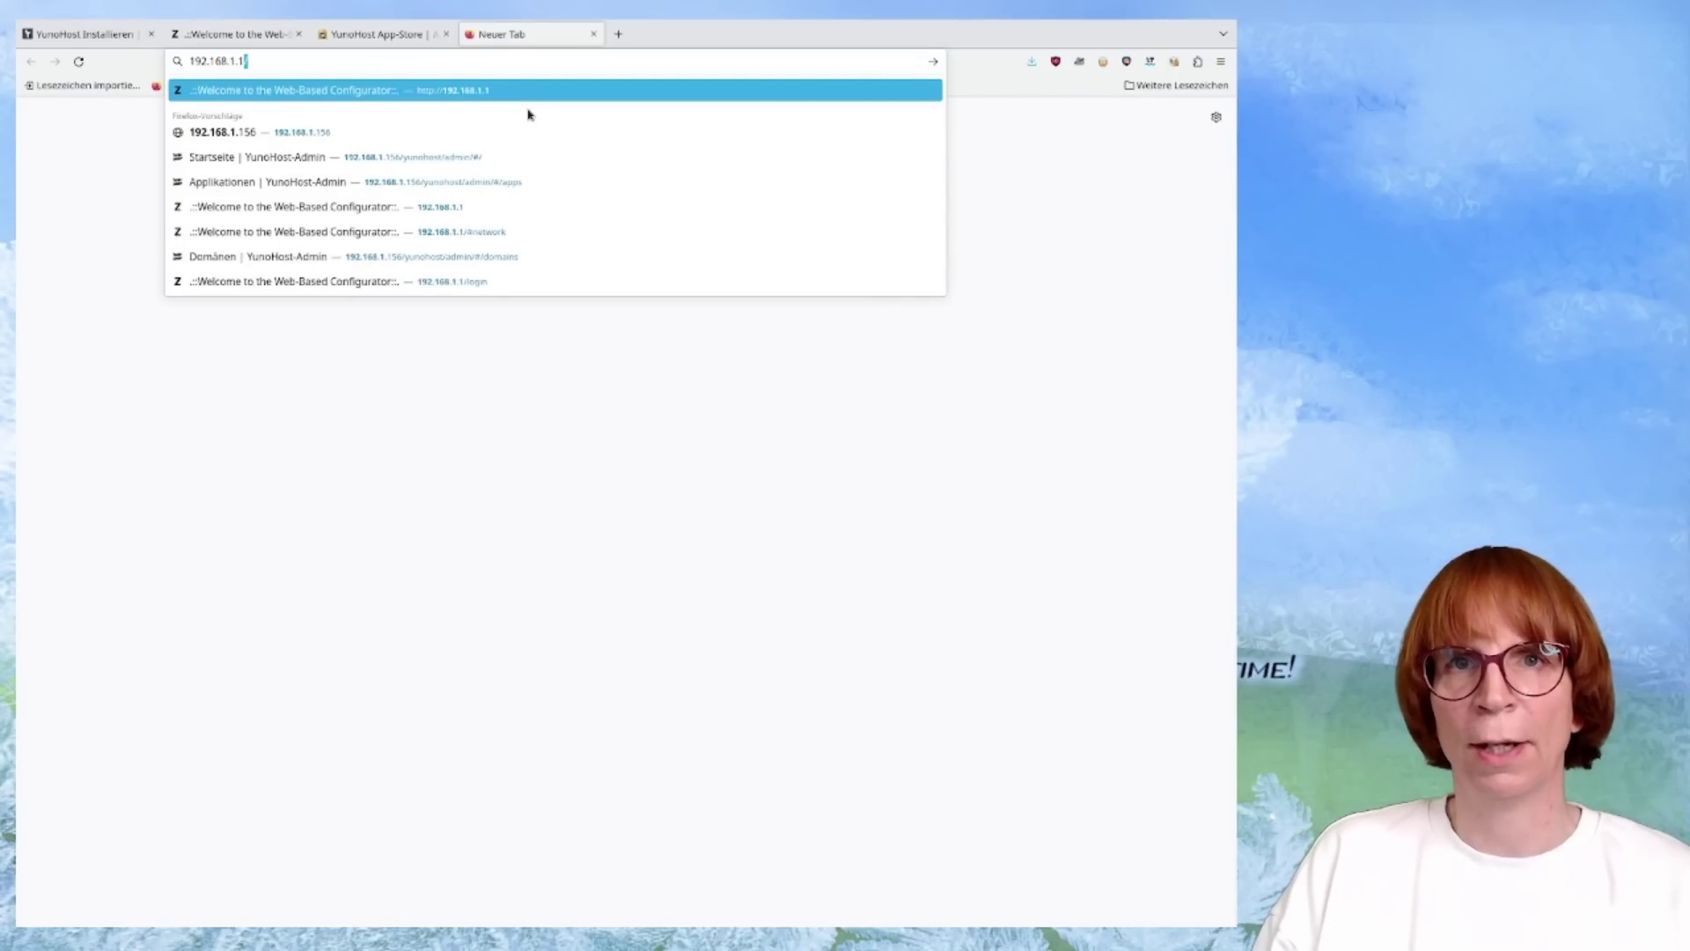
text(5)
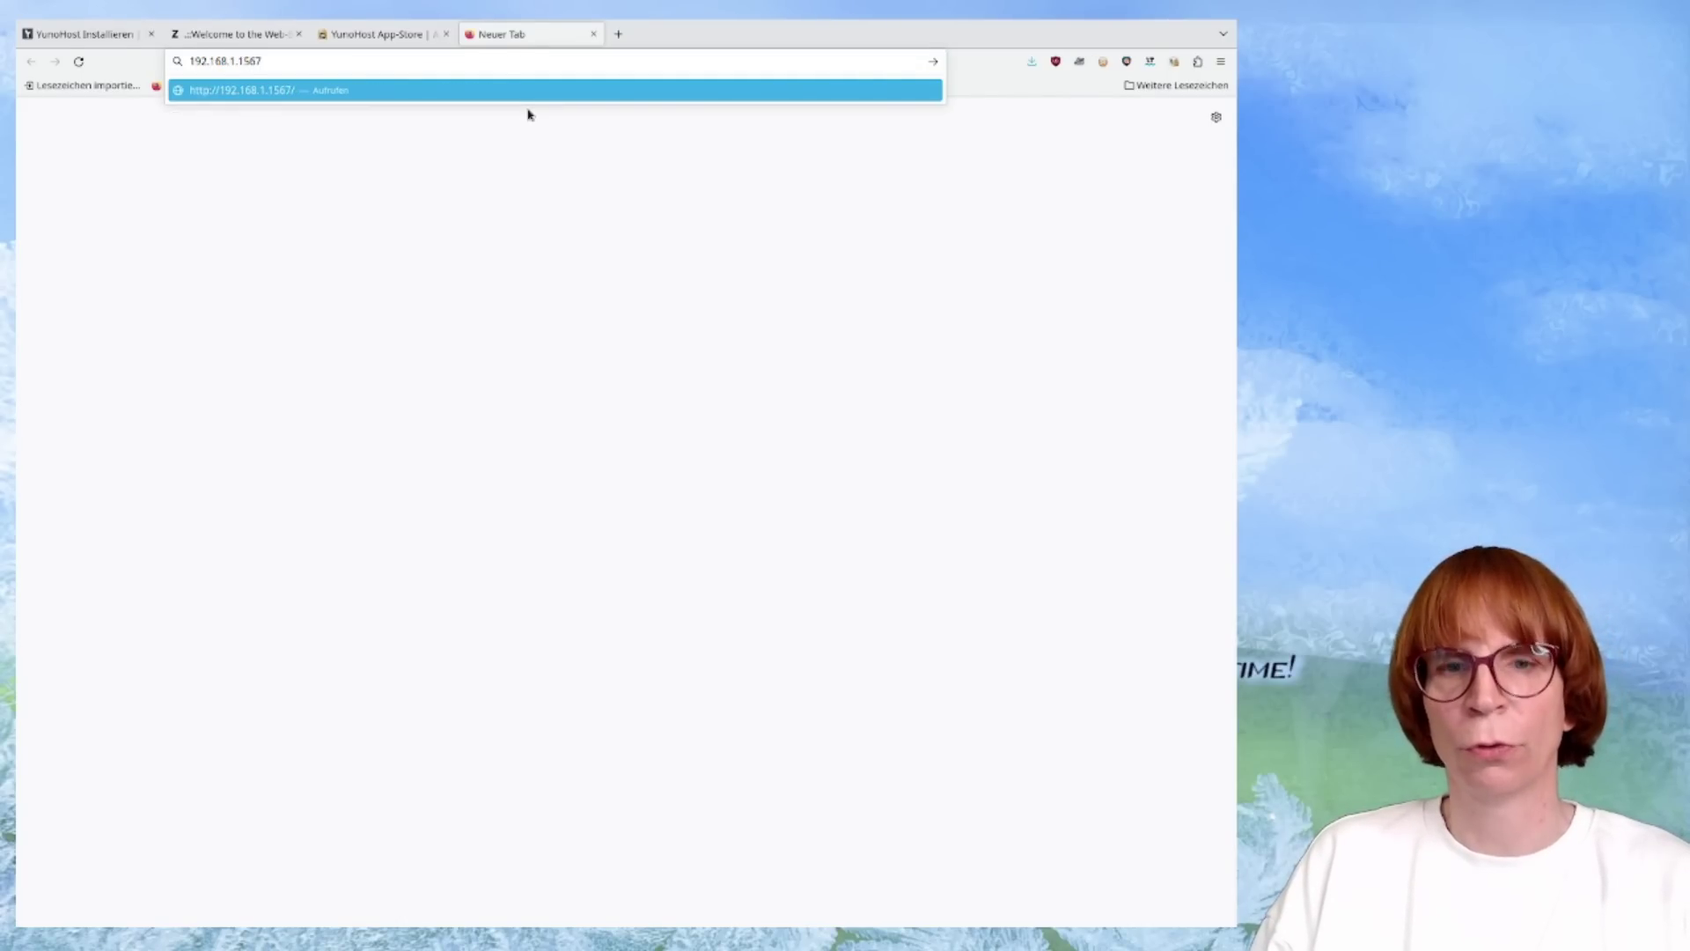
text(8)
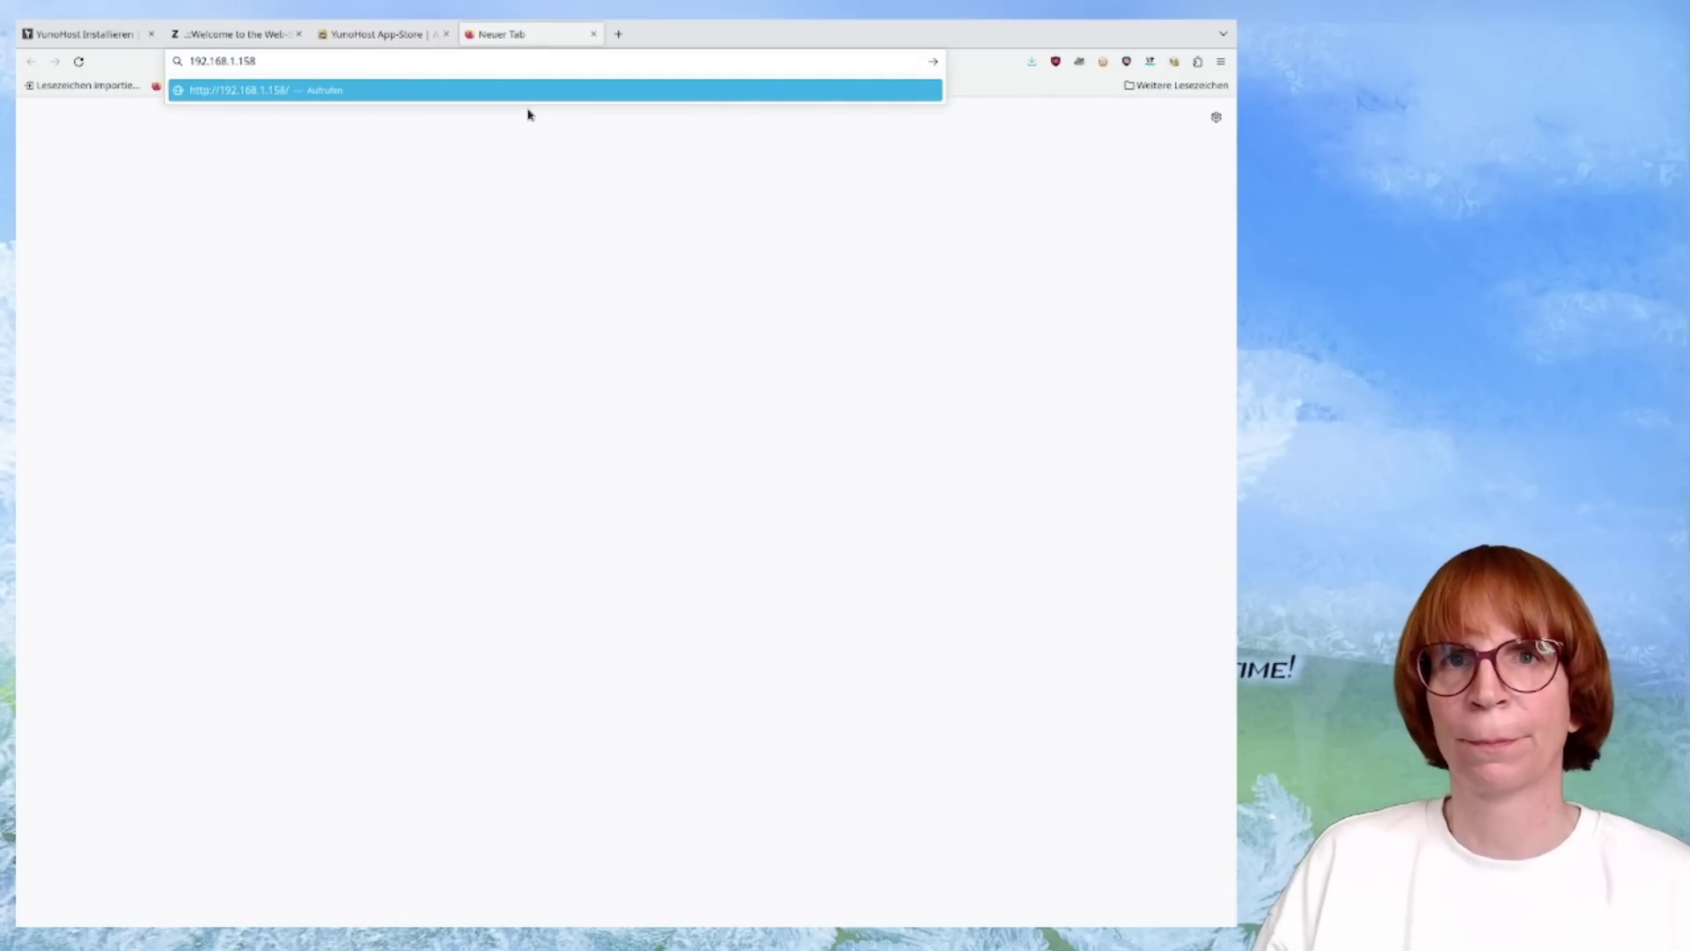
key(Return)
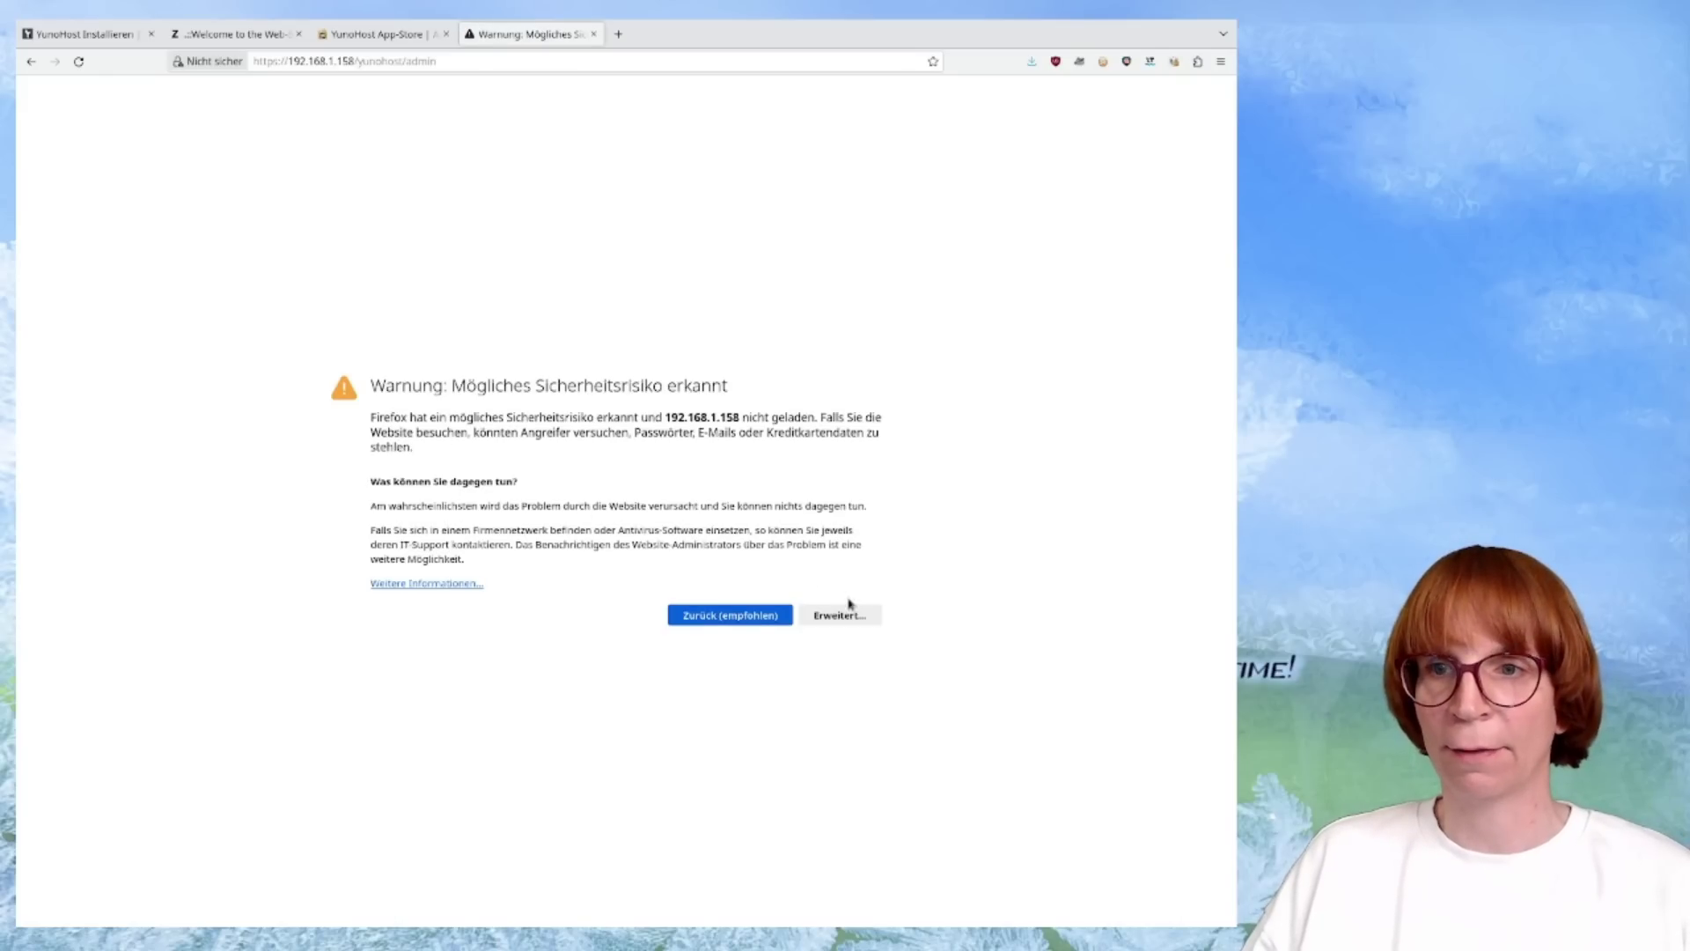
click(847, 611)
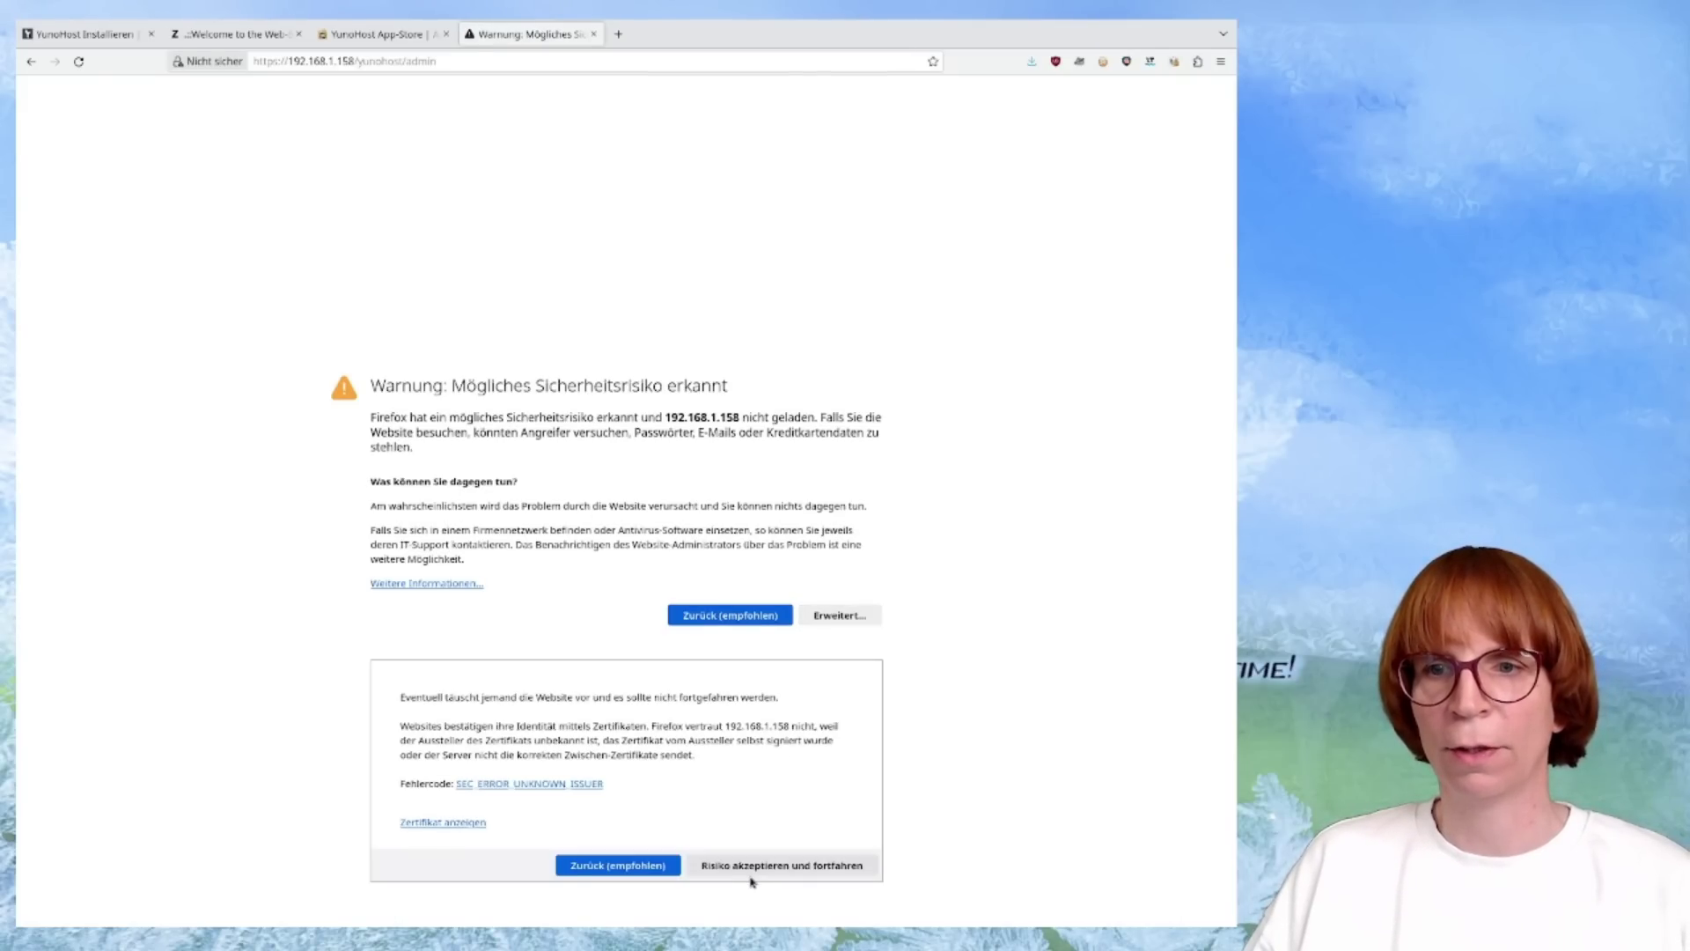
click(752, 869)
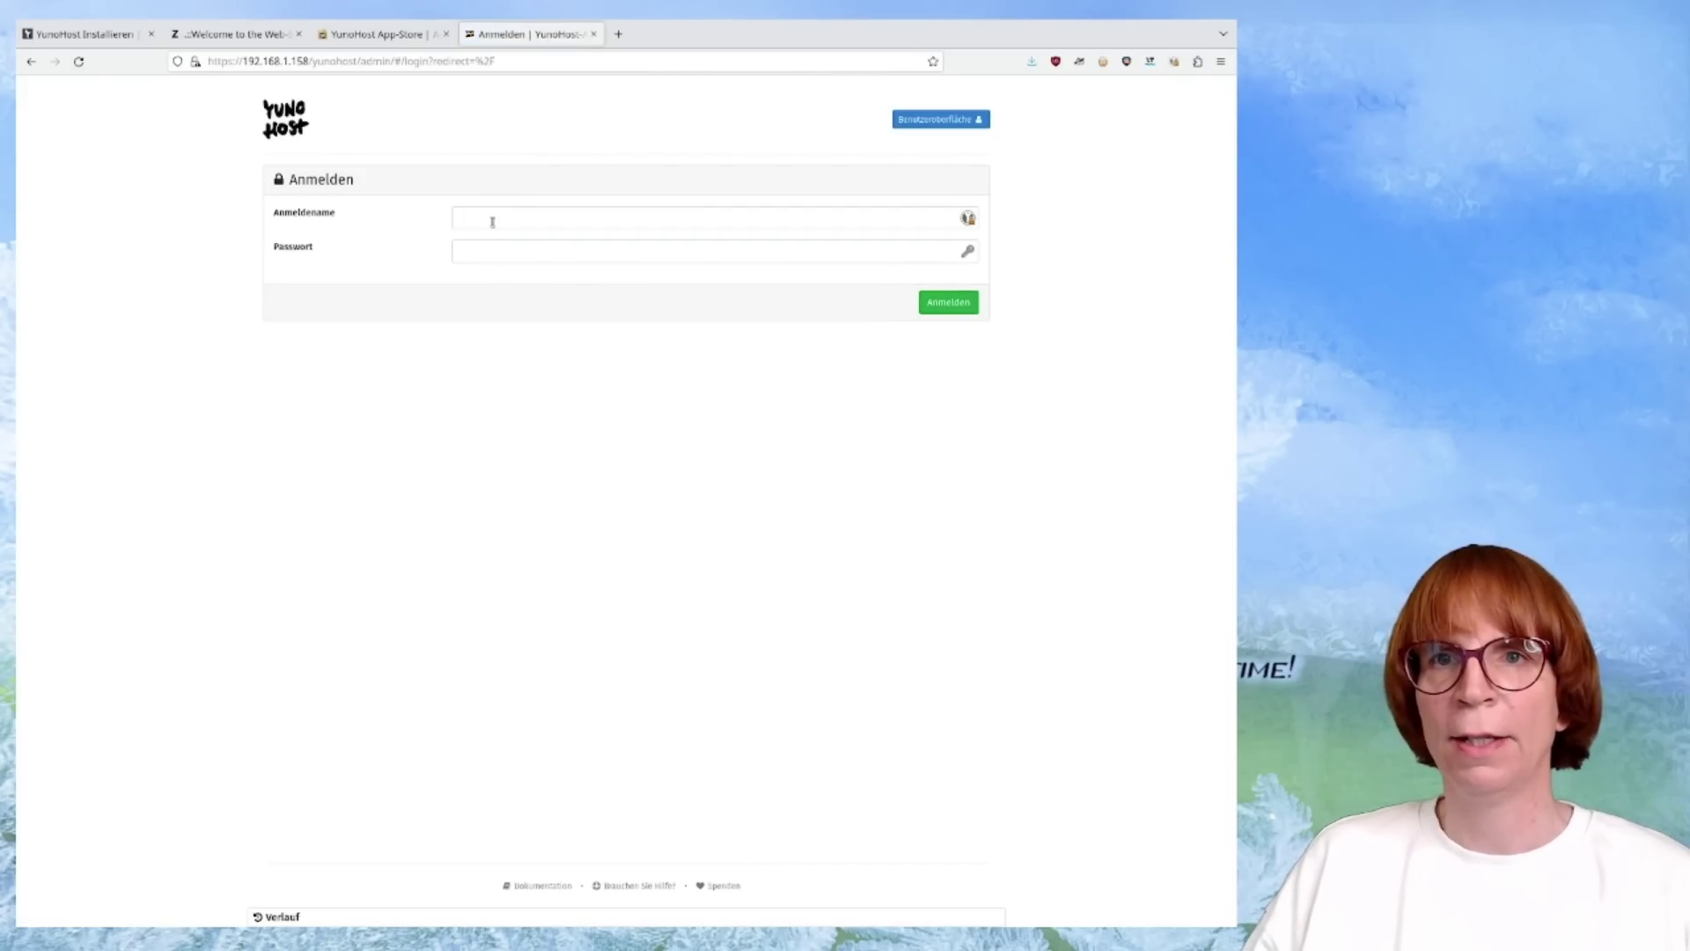
Log in to the YunoHost administration as astronaut with the account password.
click(499, 220)
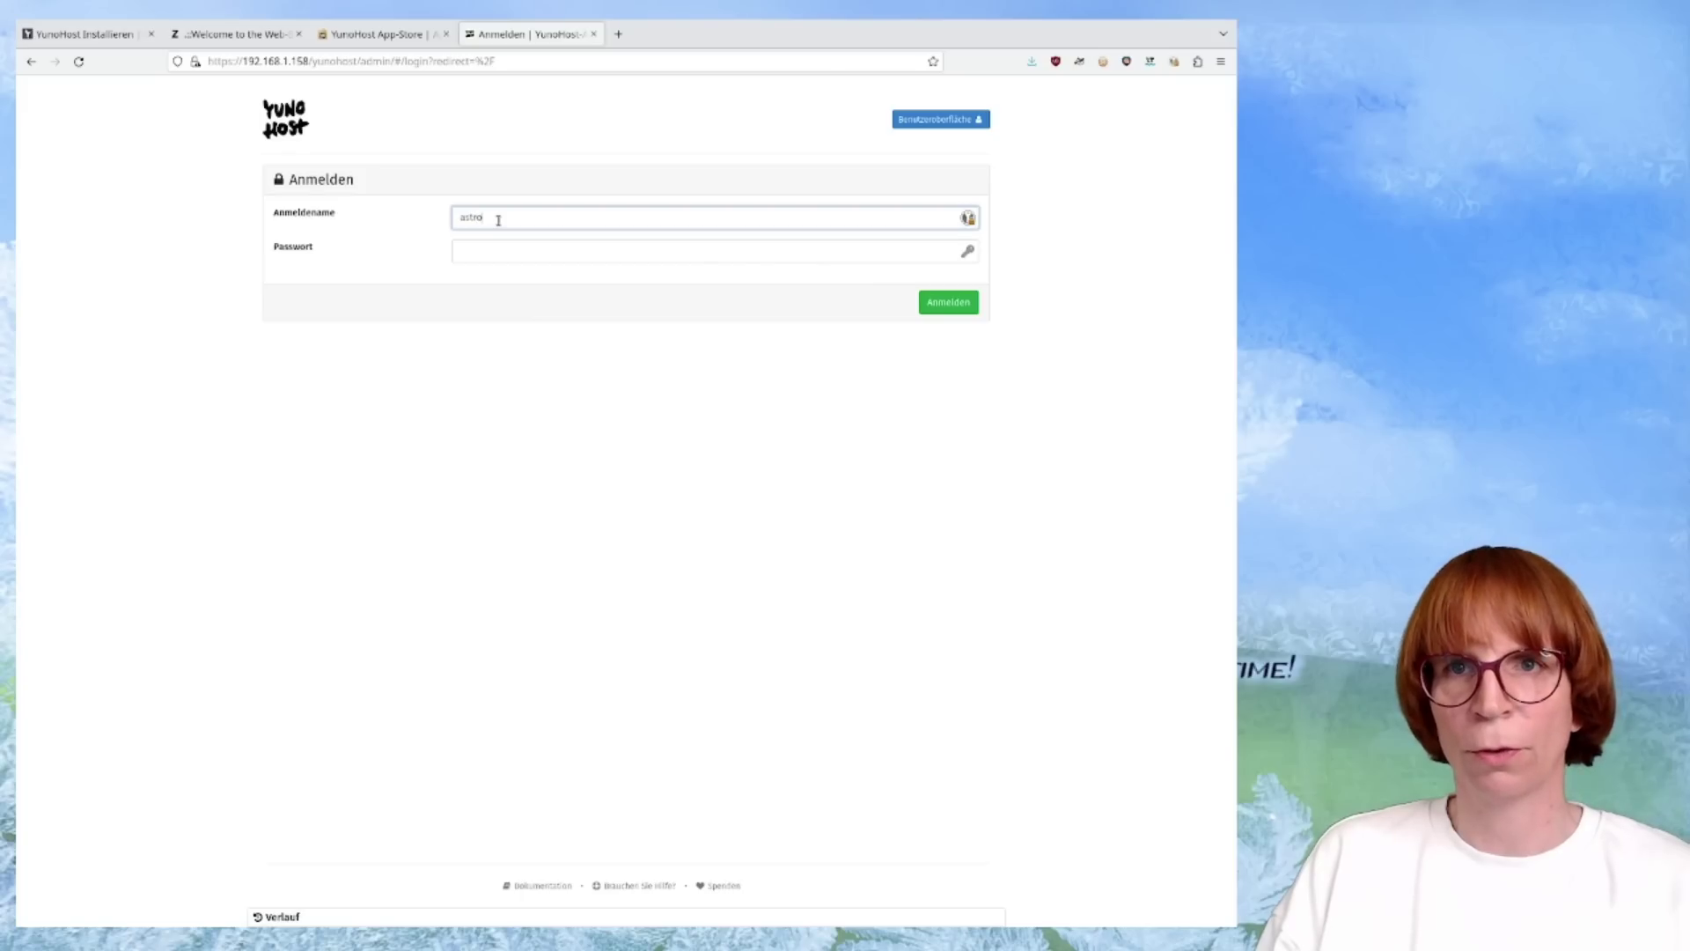
text(astronaut)
key(Tab)
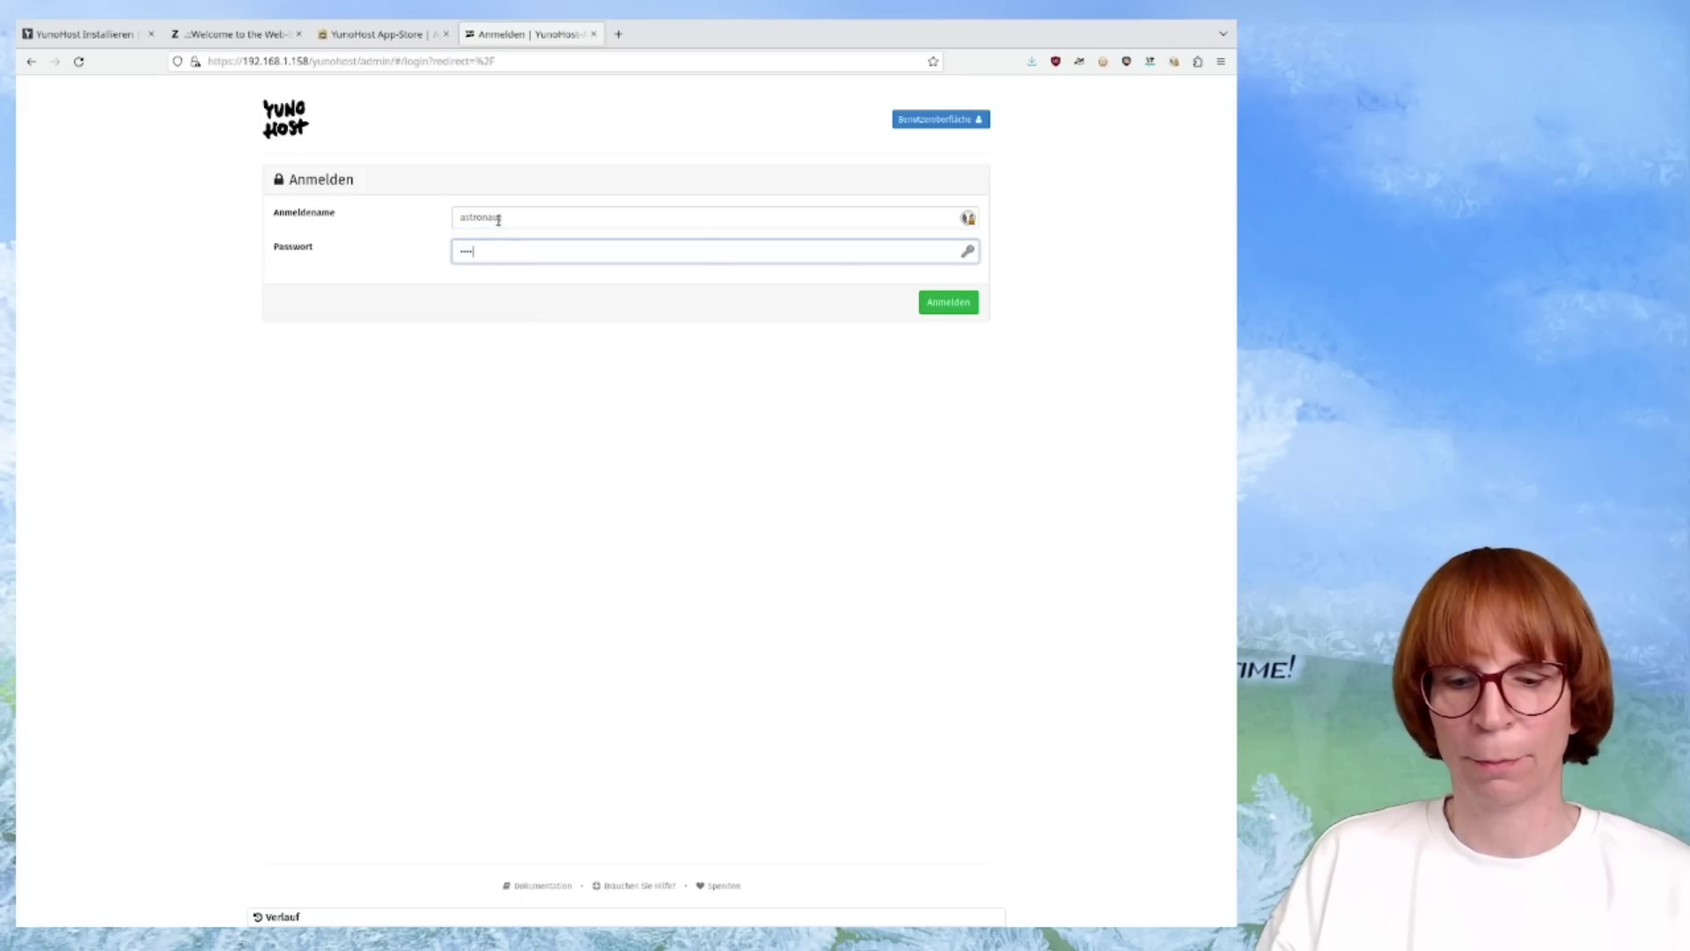
key(Return)
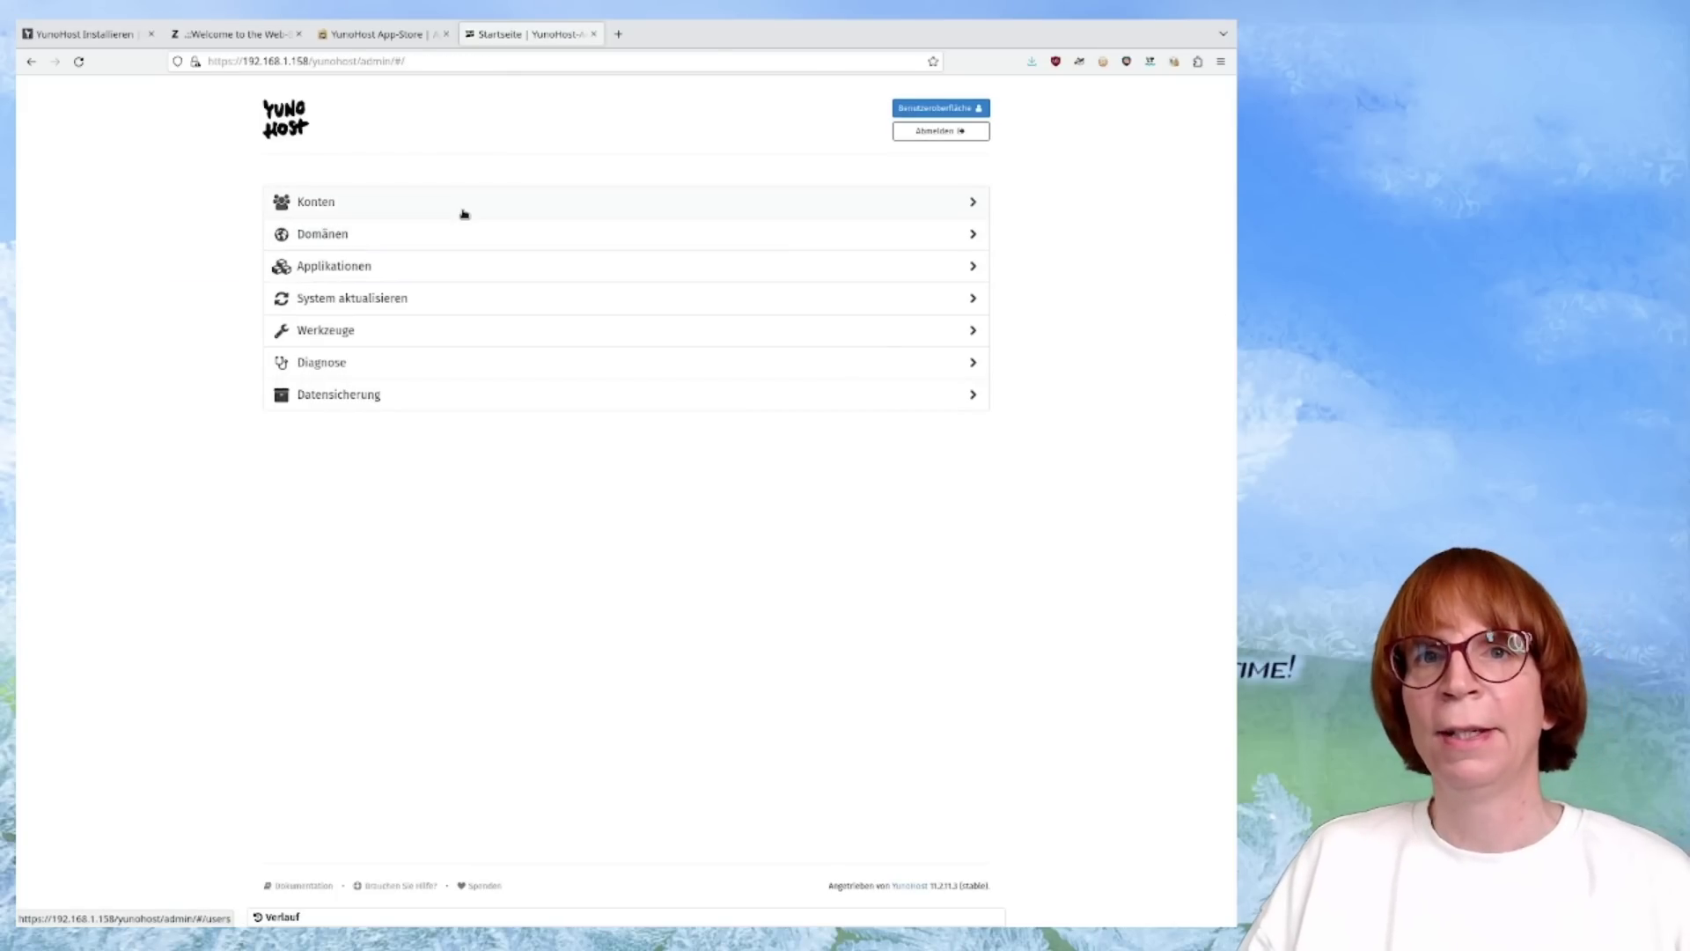
Install a Let's Encrypt certificate for the domain tuxwiz.mooo.com, ignoring the tests and other diagnosis checks.
click(457, 231)
click(423, 272)
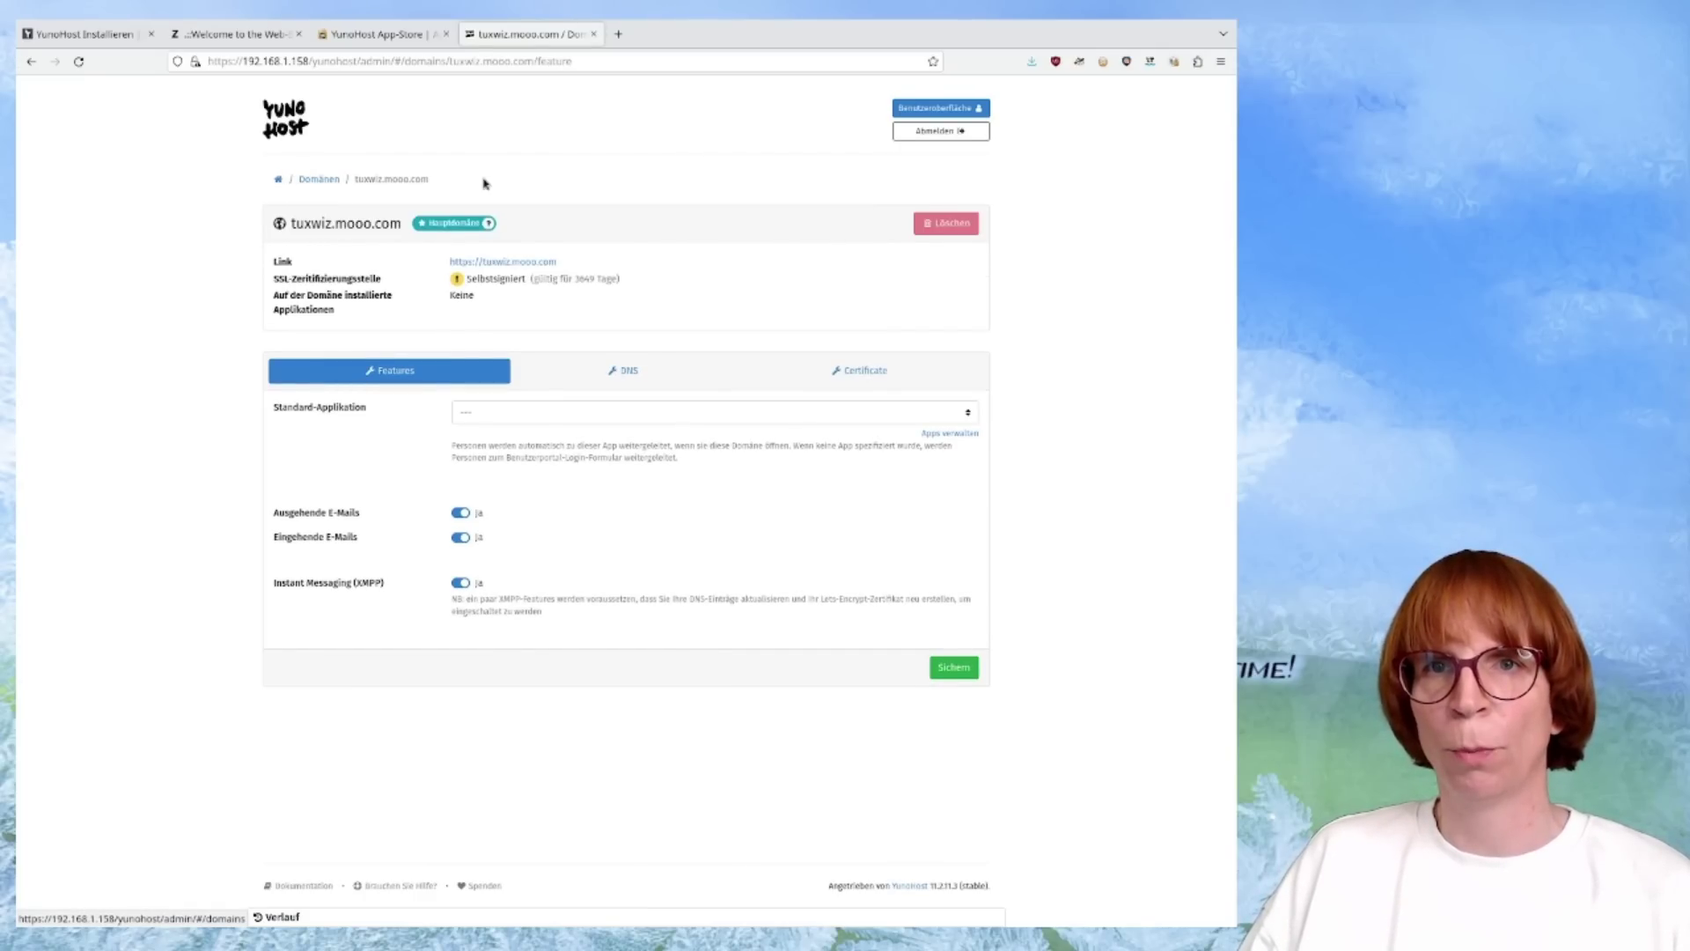
click(862, 370)
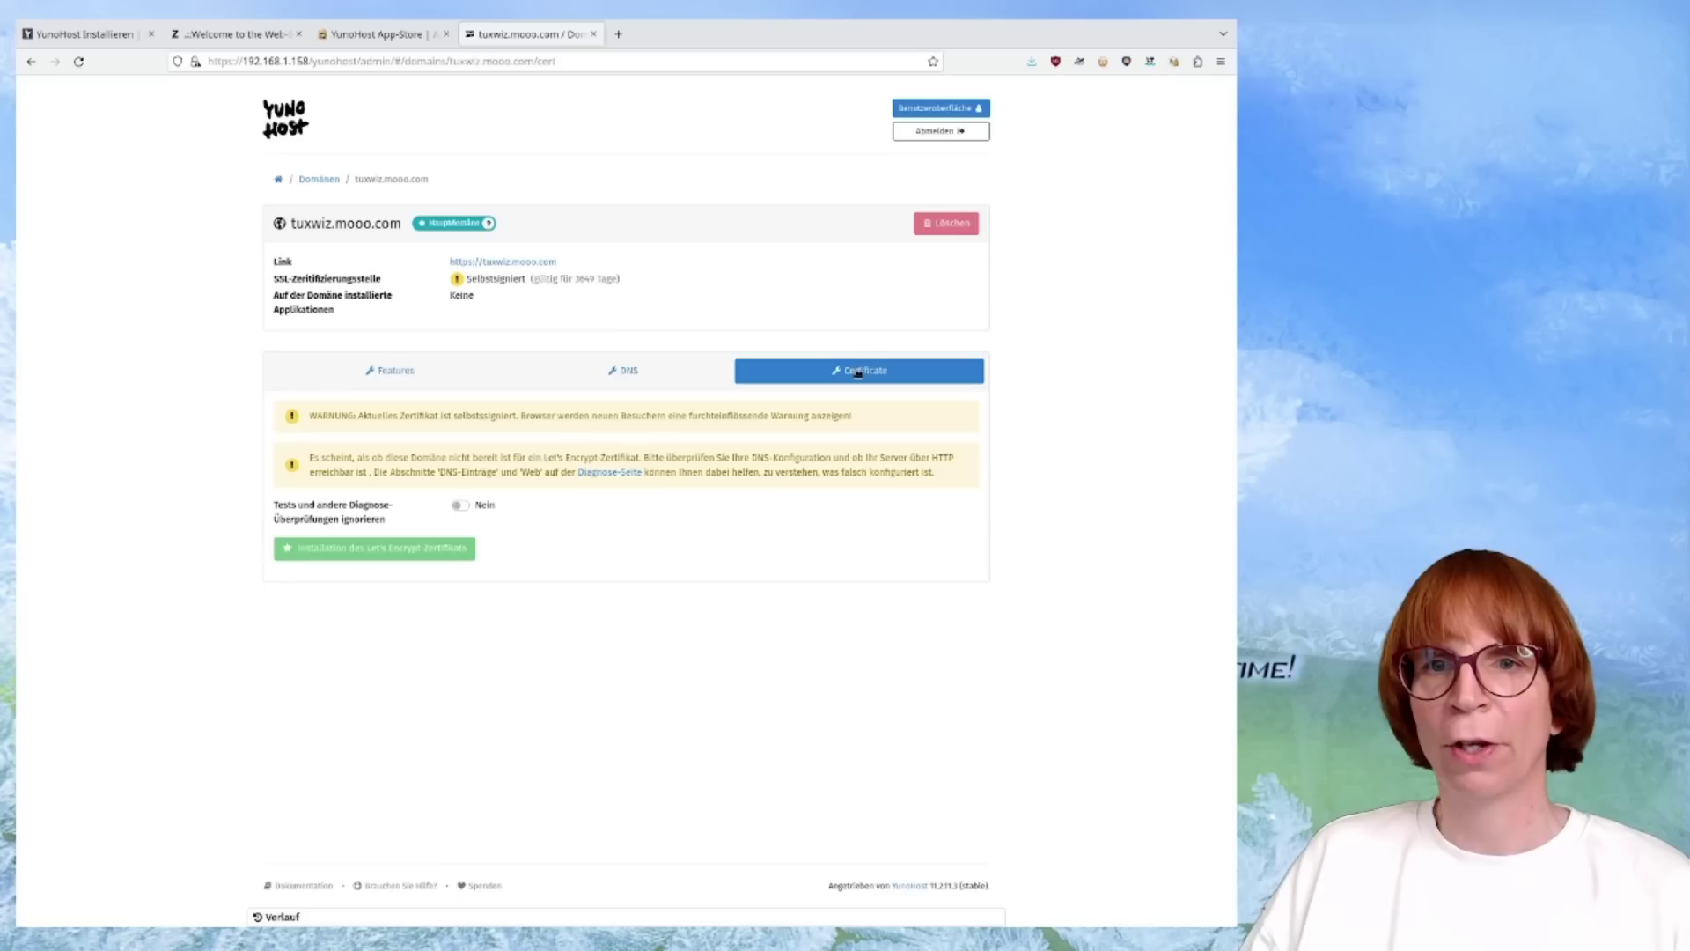
click(457, 505)
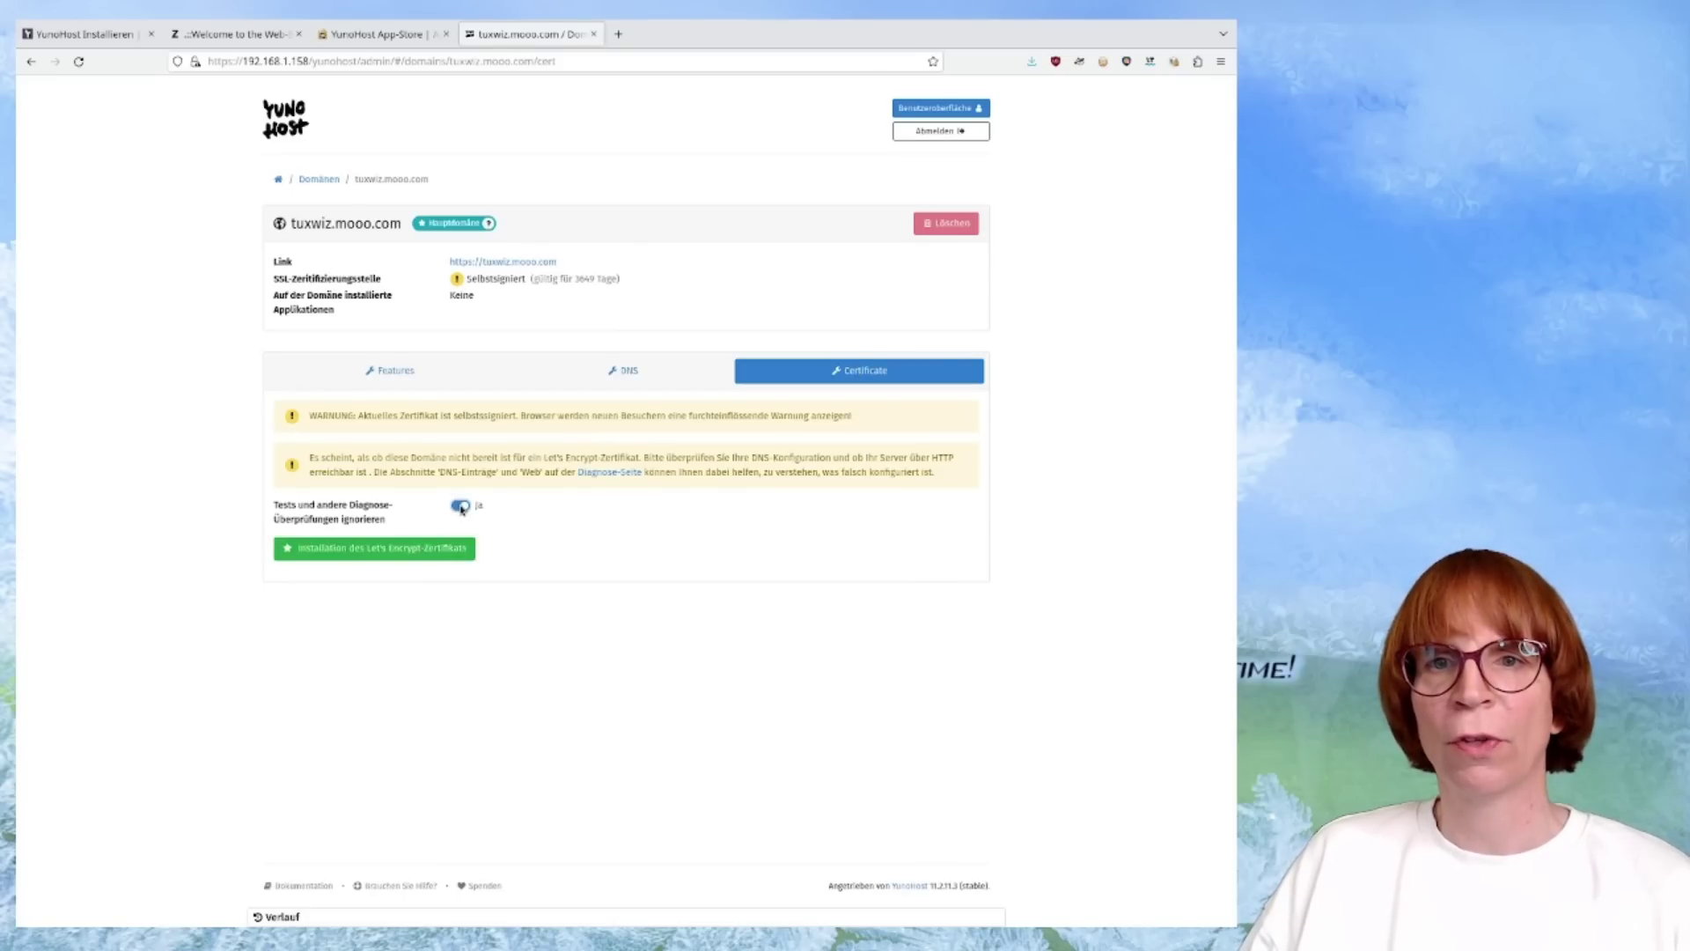
click(446, 548)
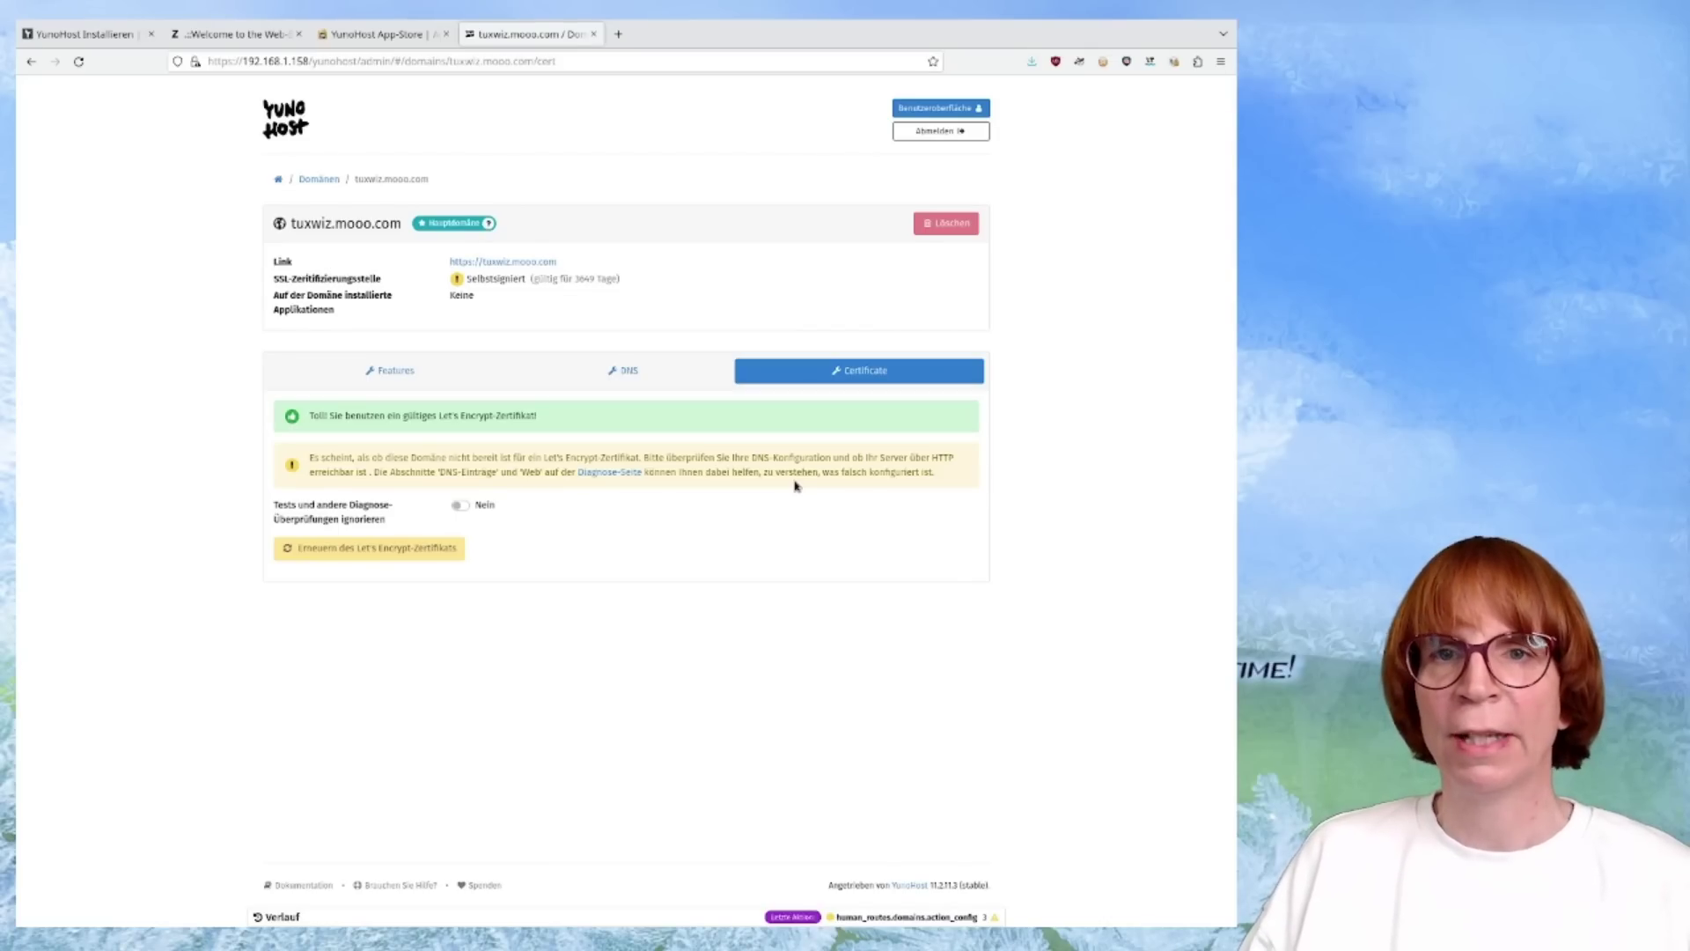
Open the tuxwiz.mooo.com link from the domain page and log in to the user portal as astronaut with the account password.
click(522, 264)
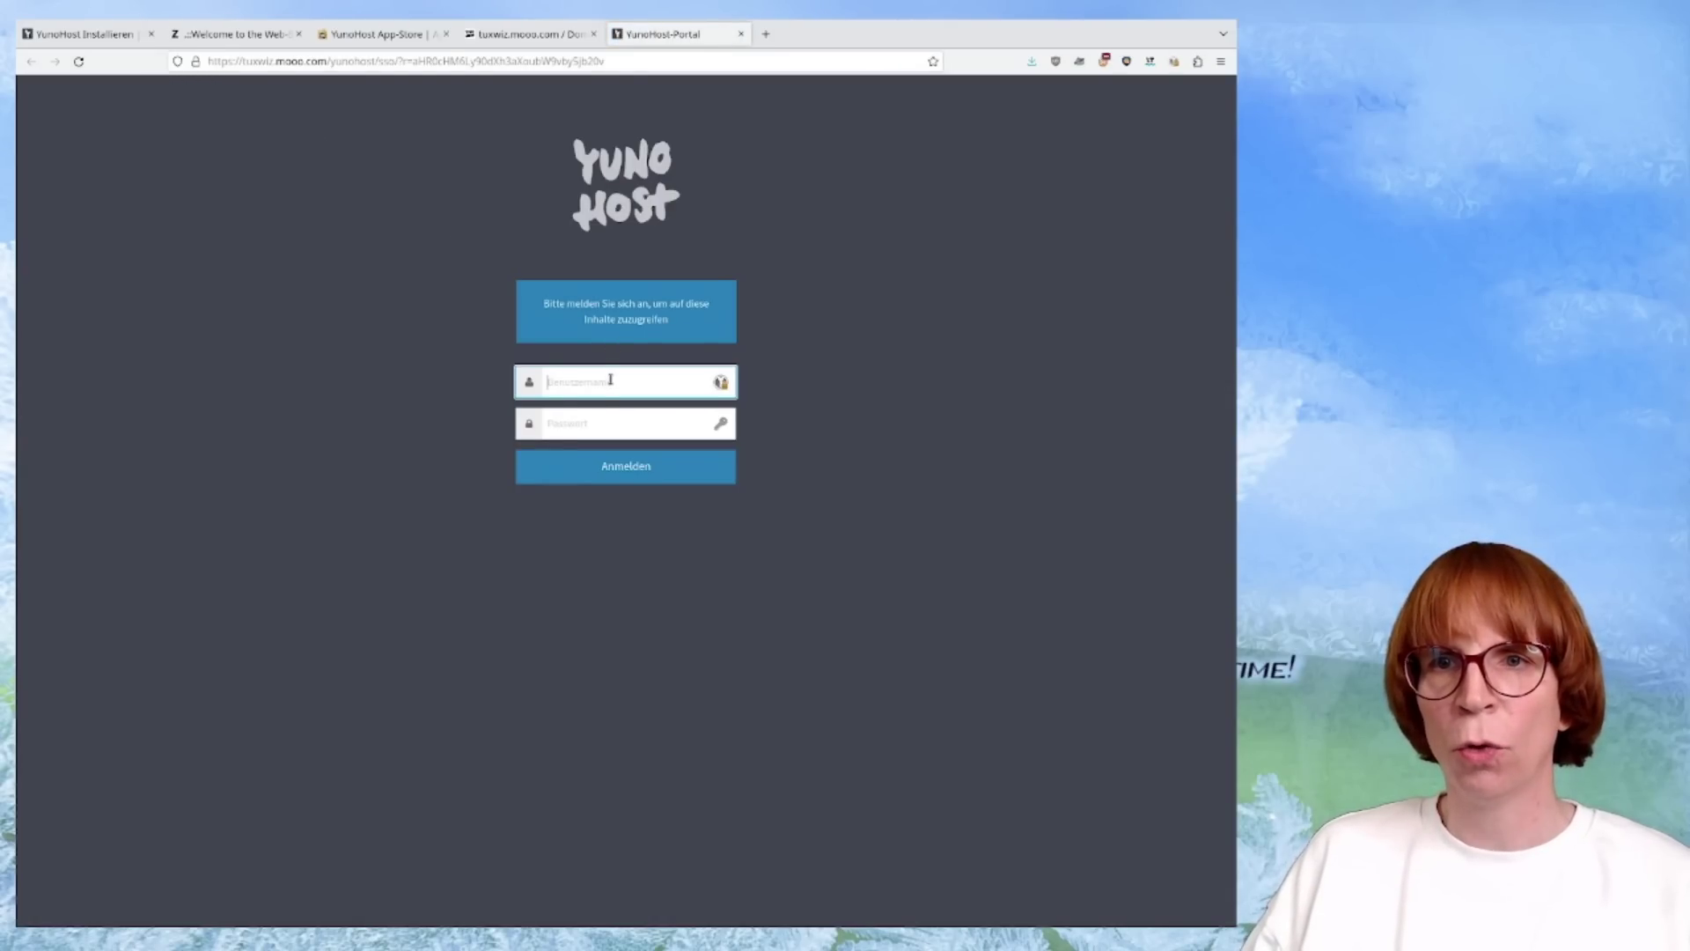
text(astro)
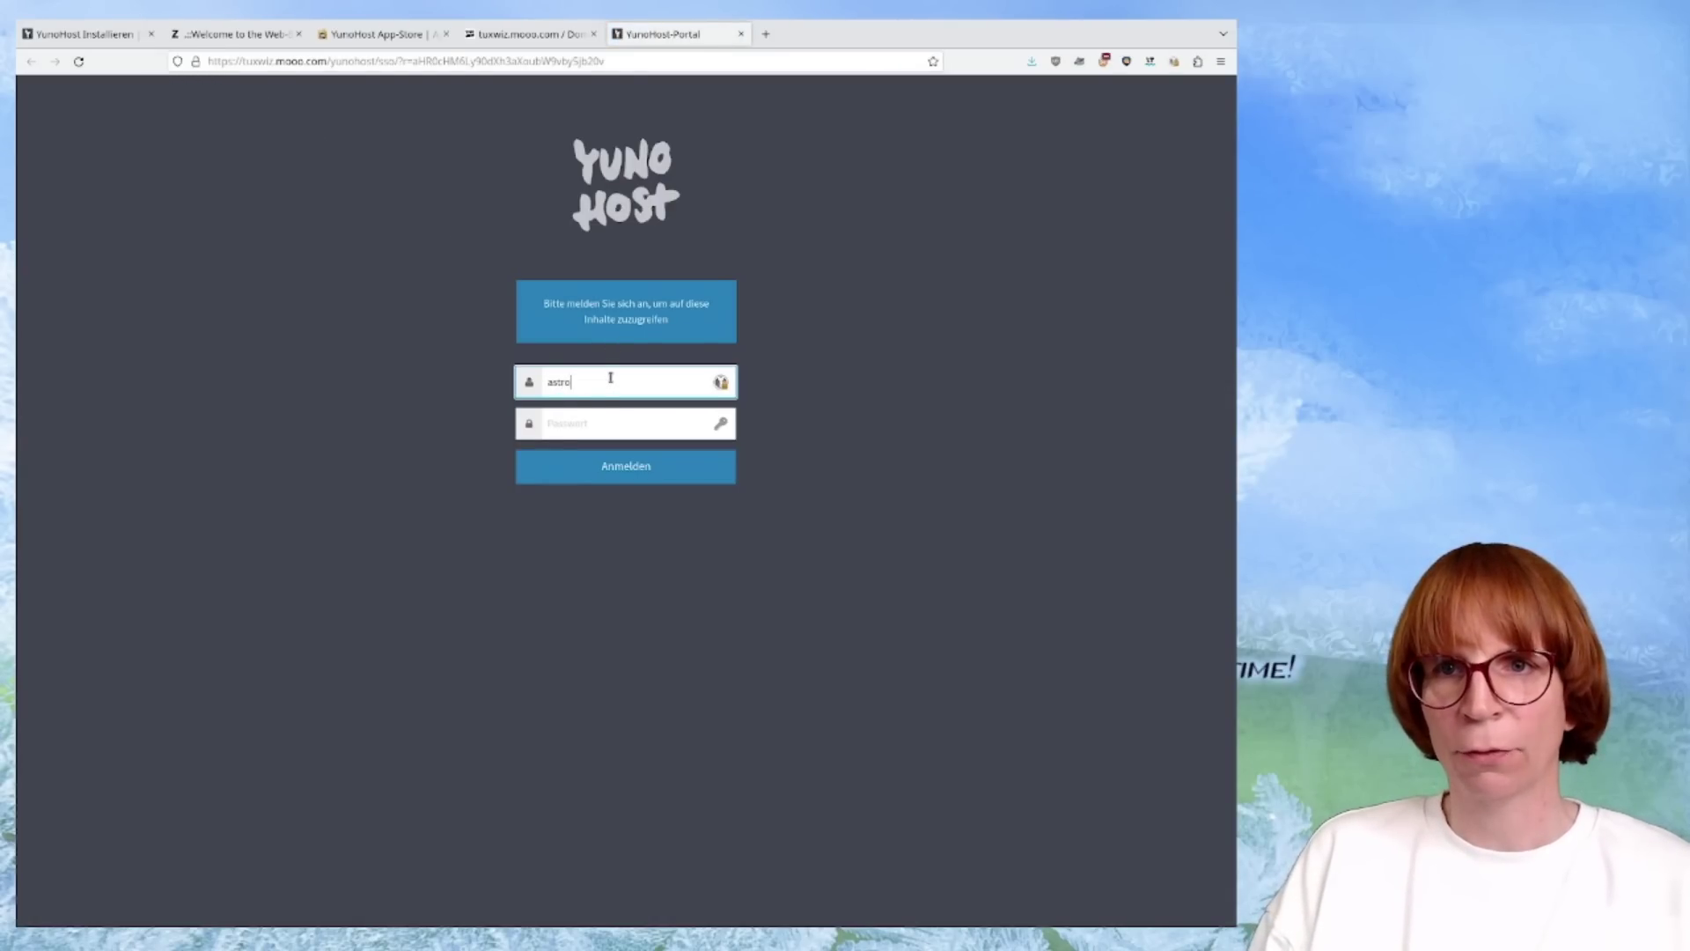
text(naut)
key(Tab)
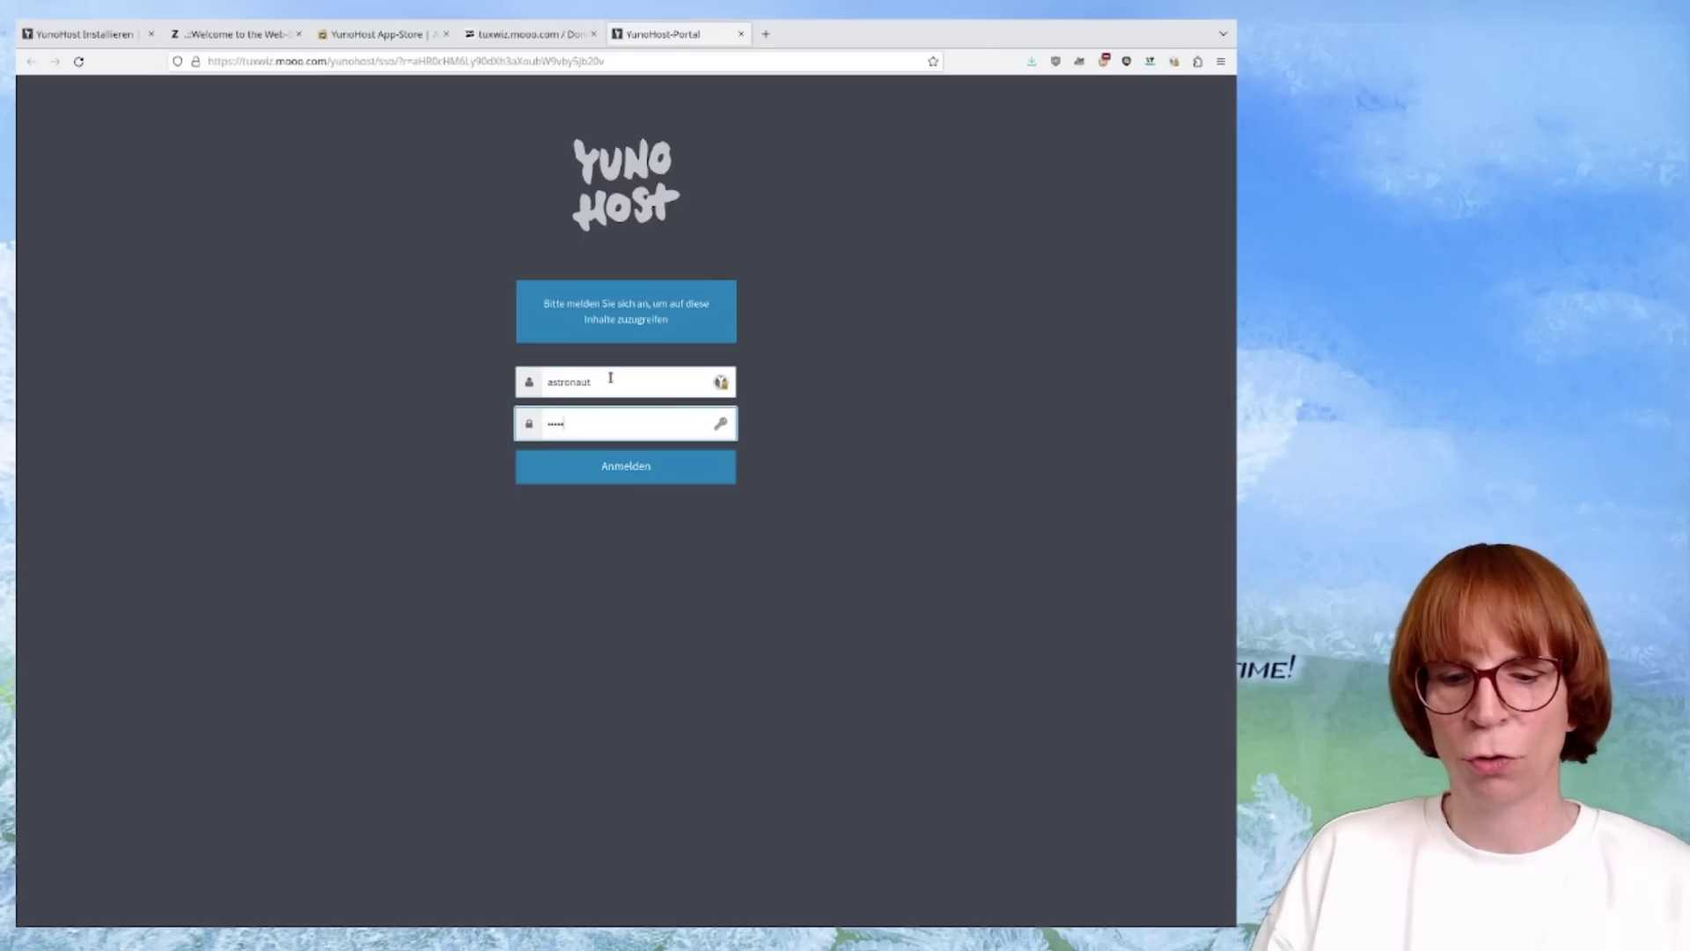
key(Return)
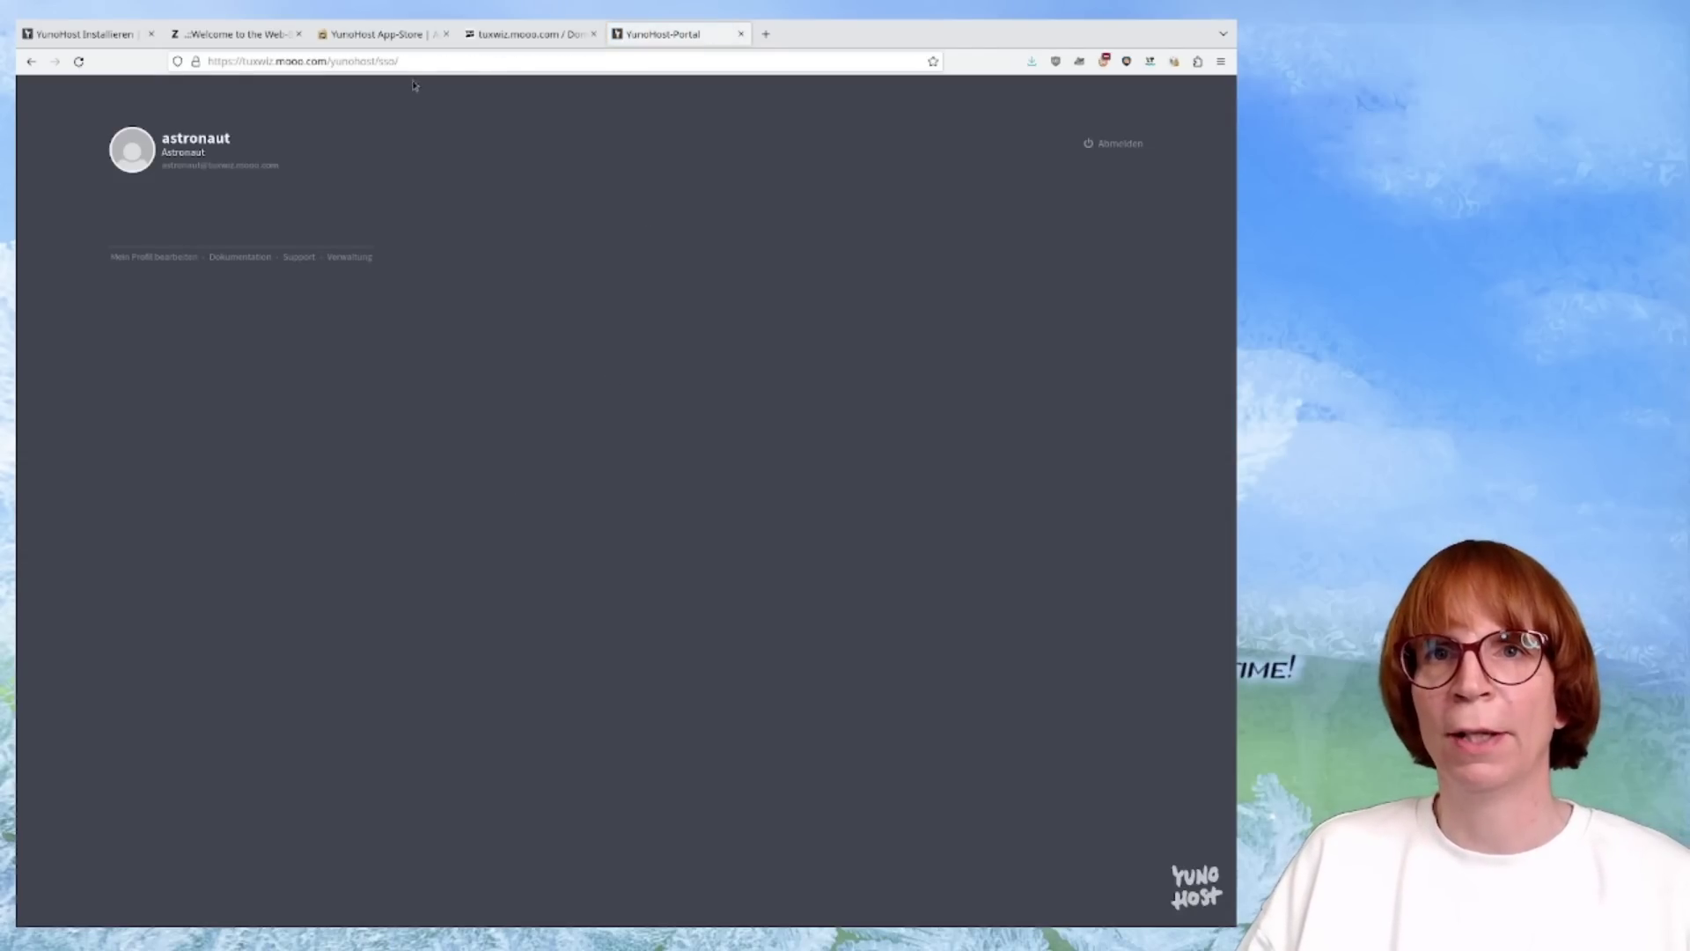
Return to the YunoHost administration, search the application catalogue for "nextcl" and open the Nextcloud installation page.
click(562, 34)
click(278, 178)
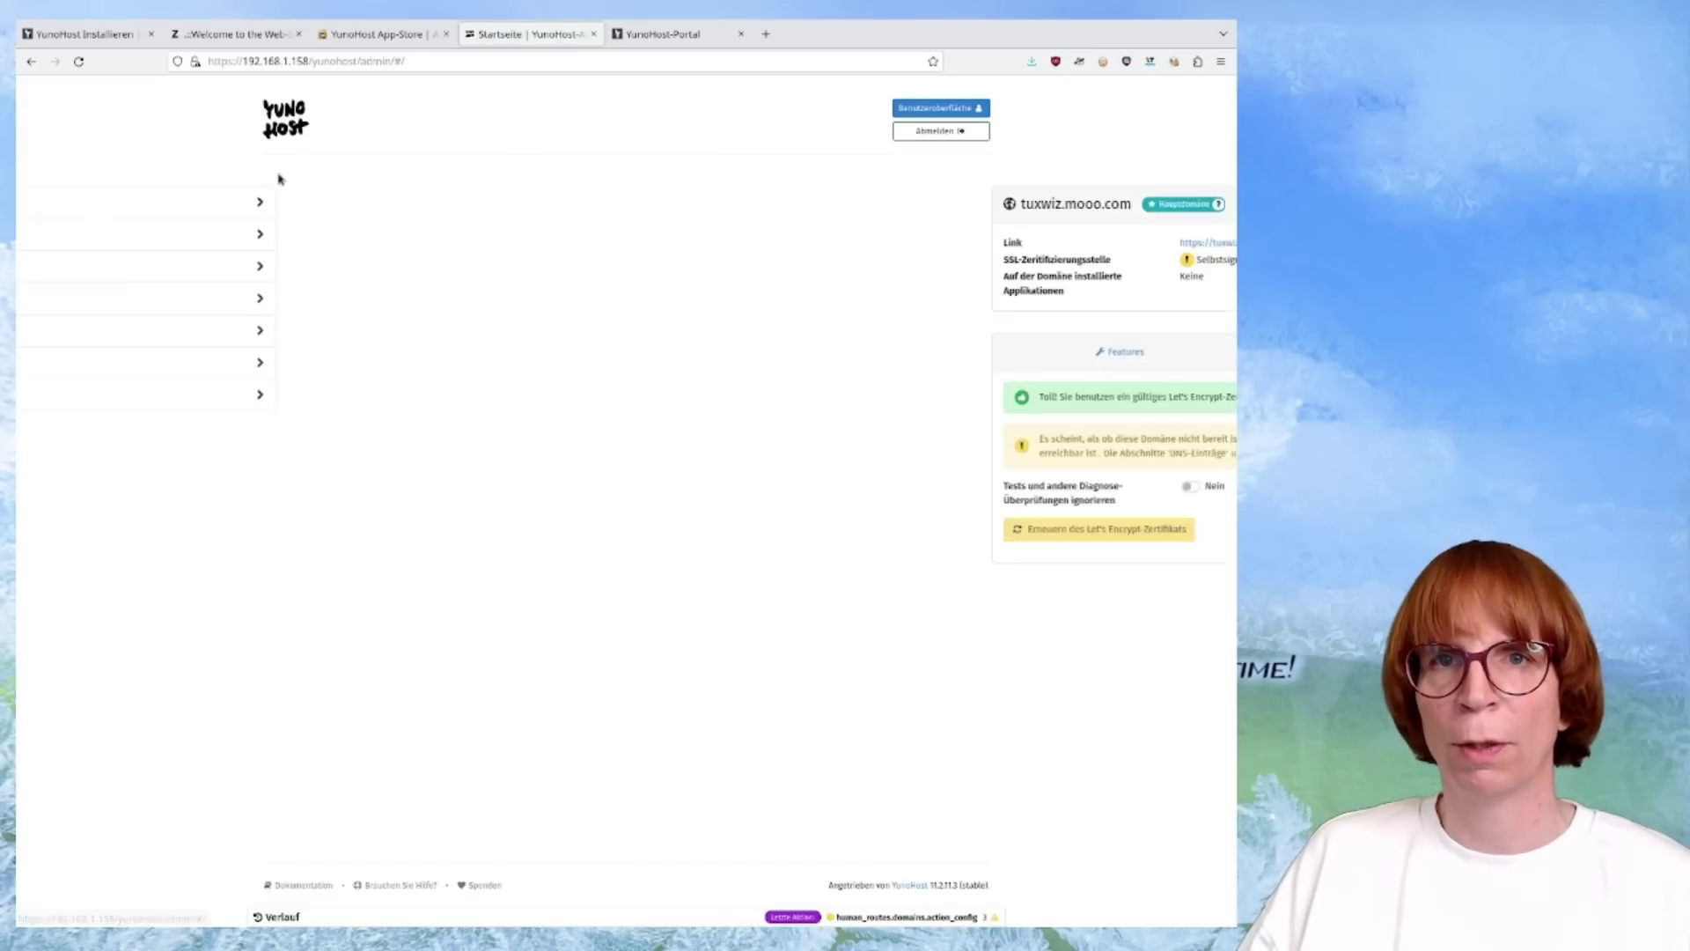
click(361, 276)
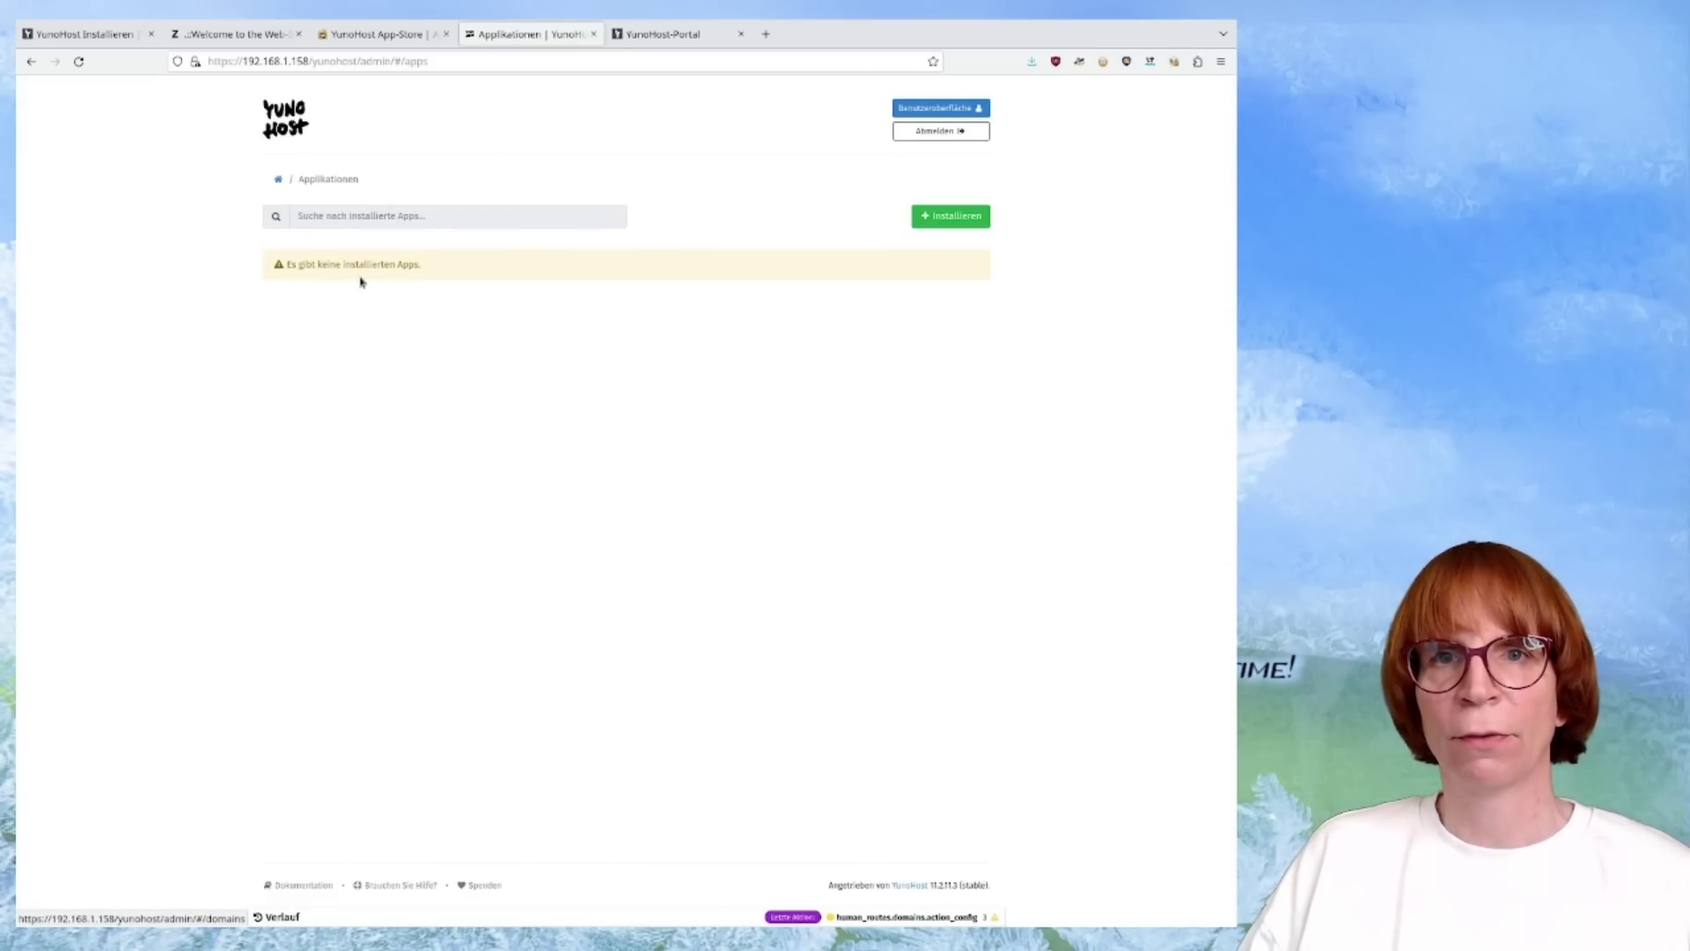
click(953, 216)
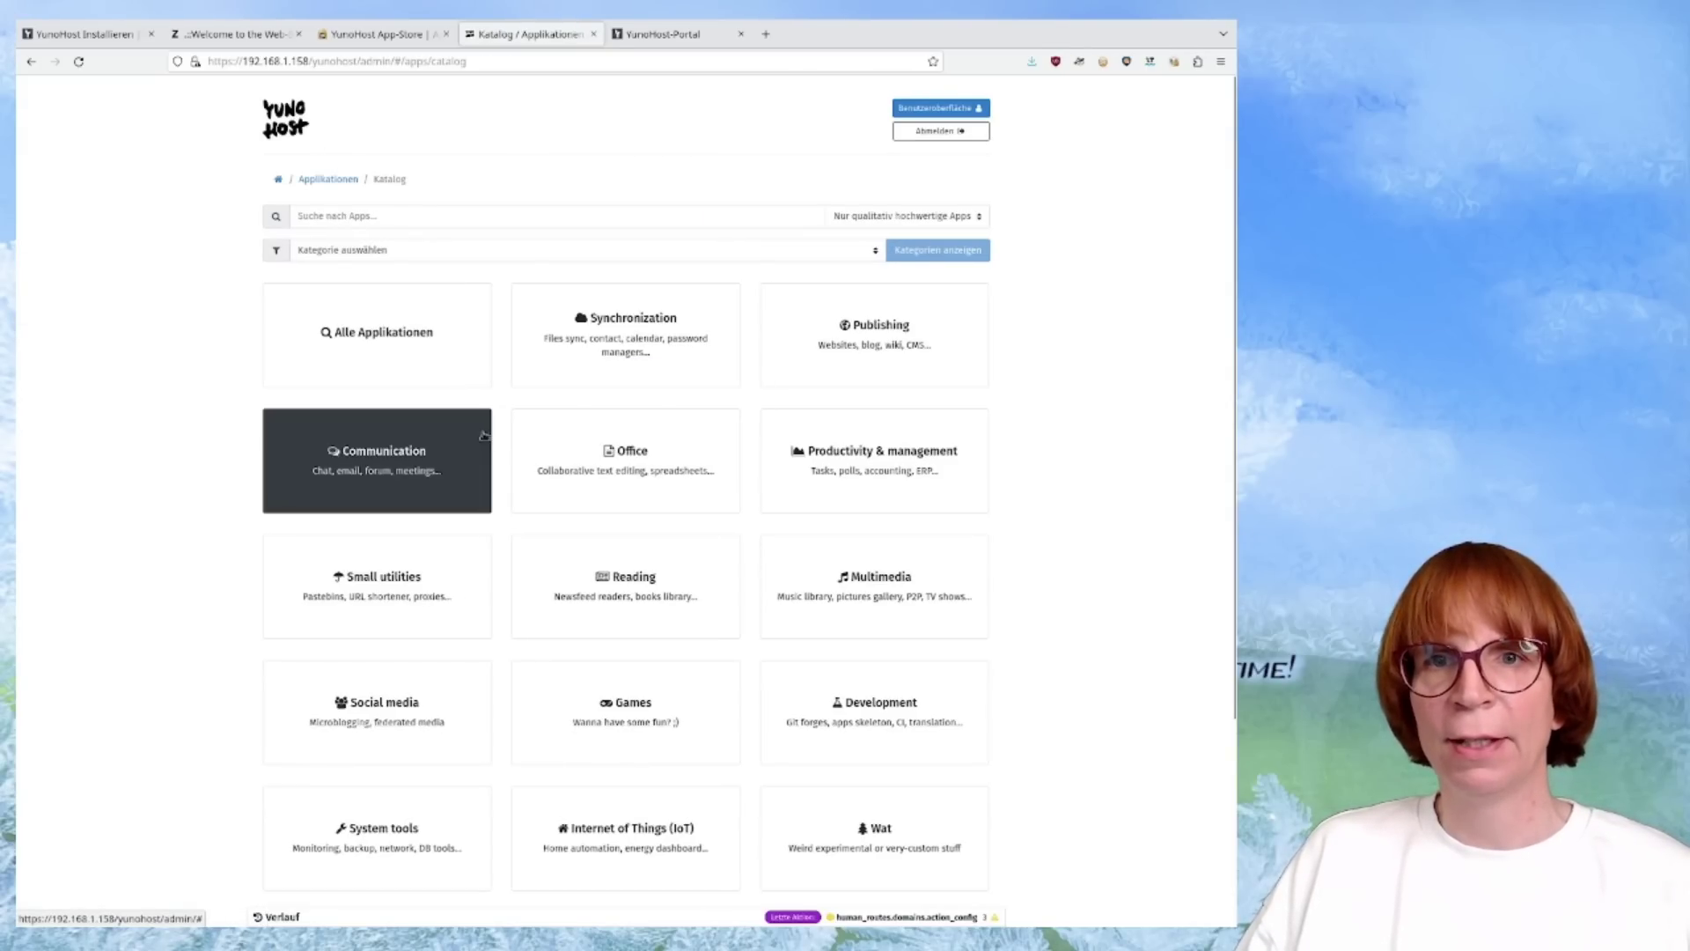
click(426, 216)
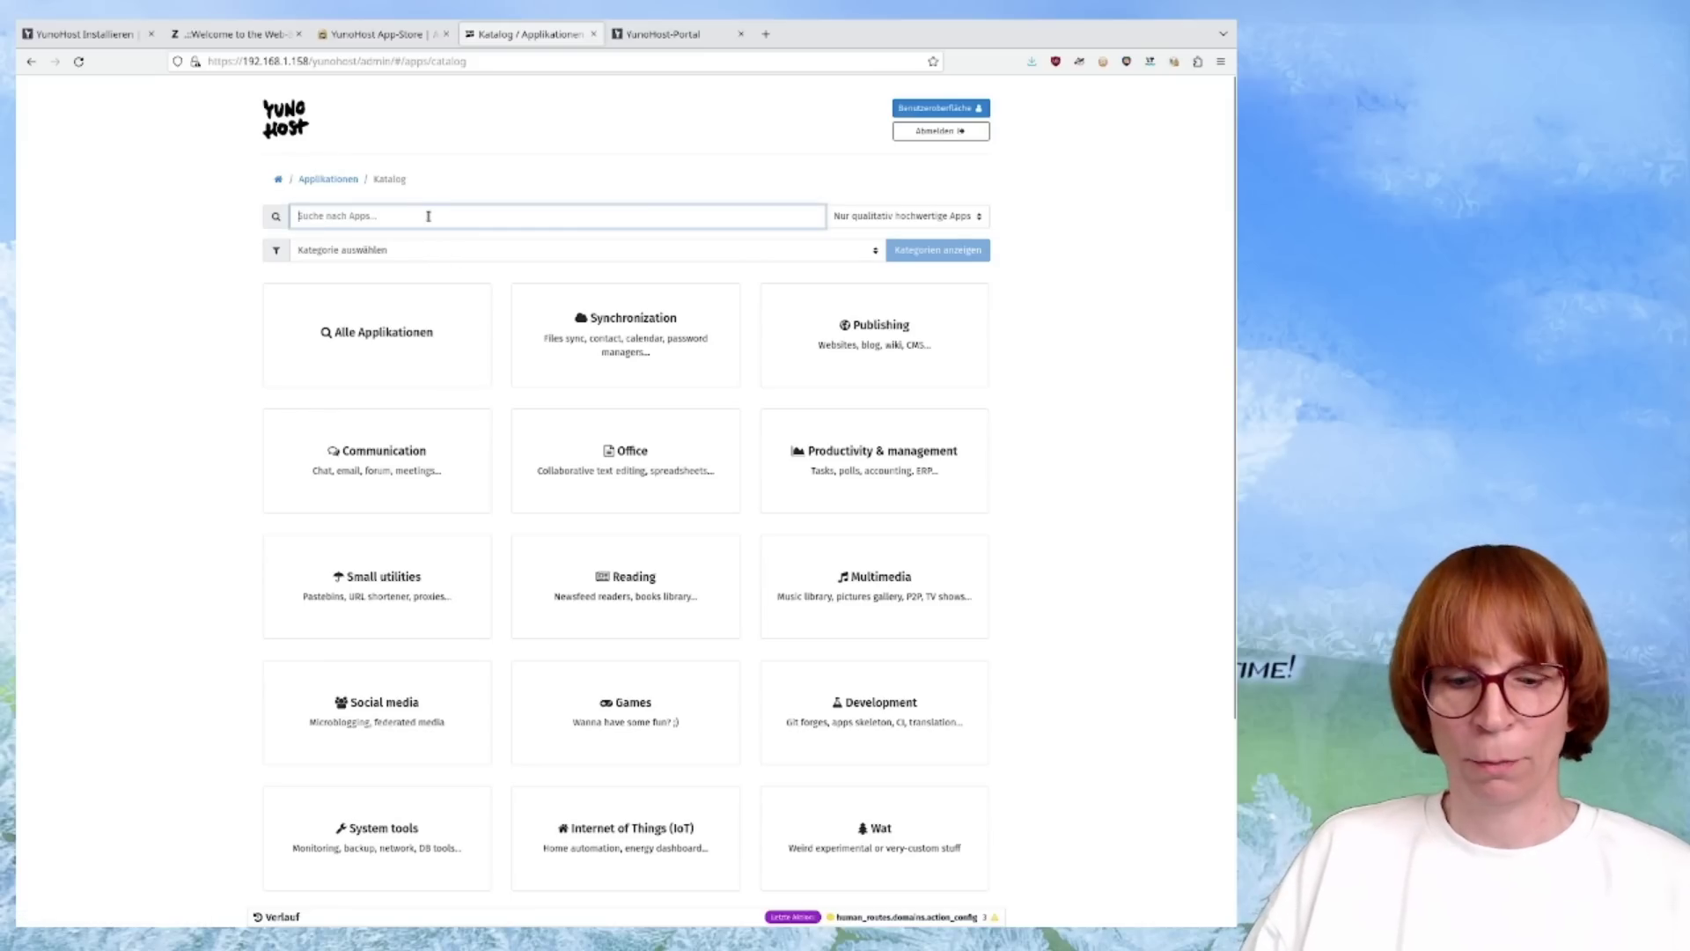
text(nextcl)
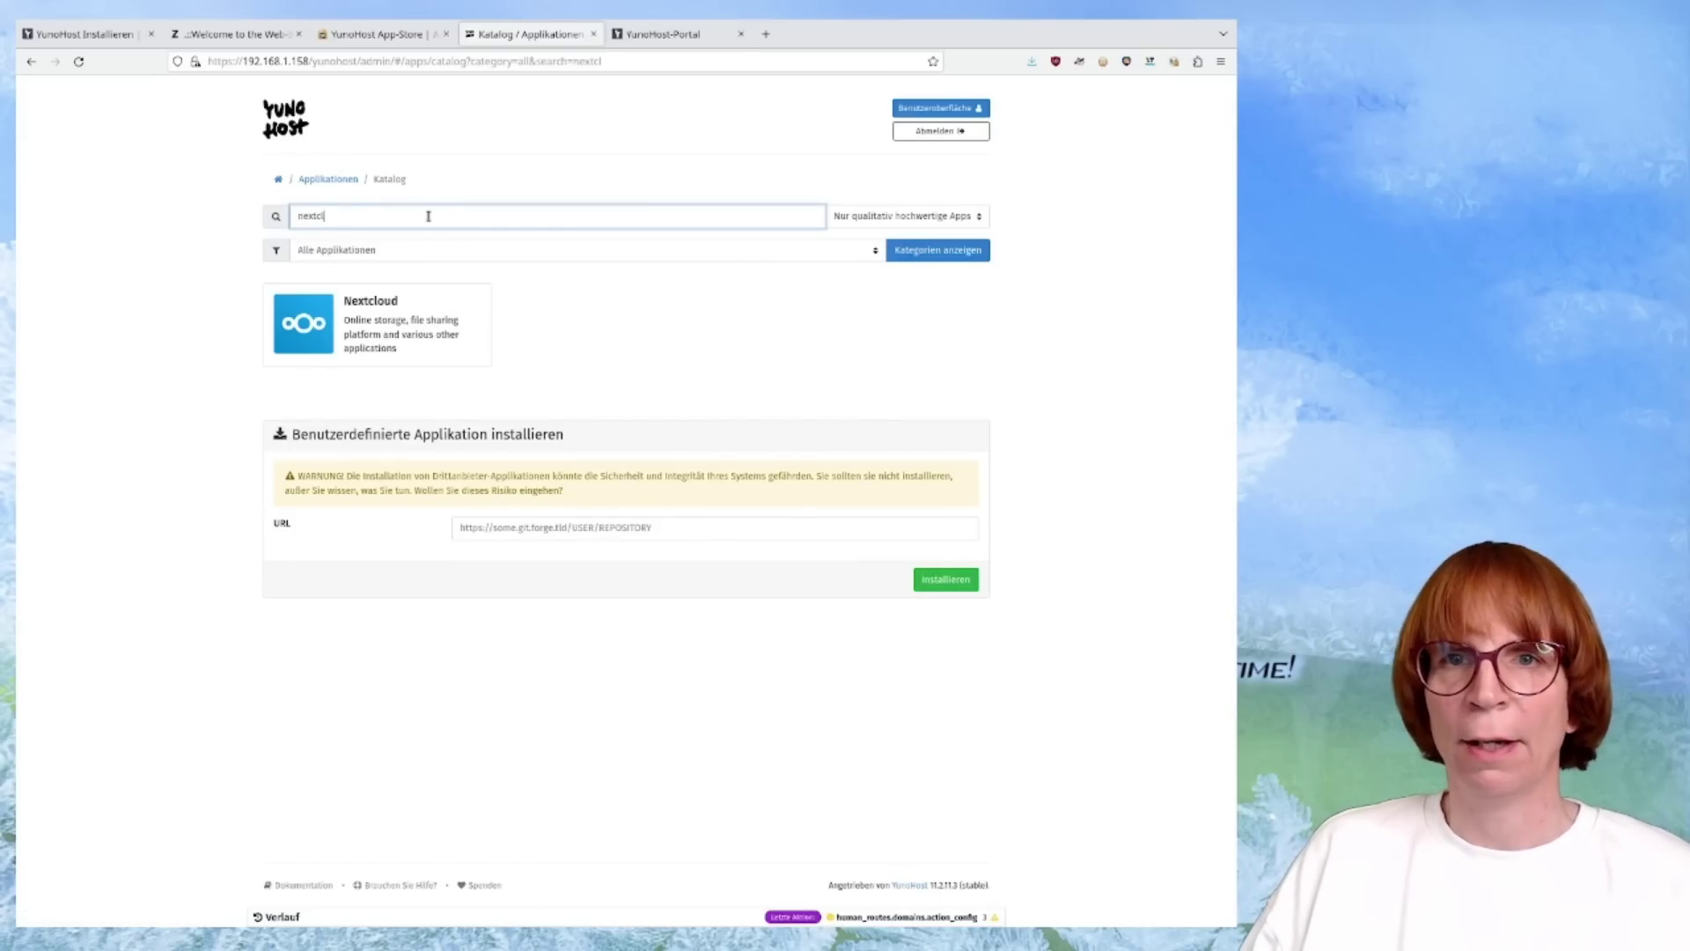
click(415, 309)
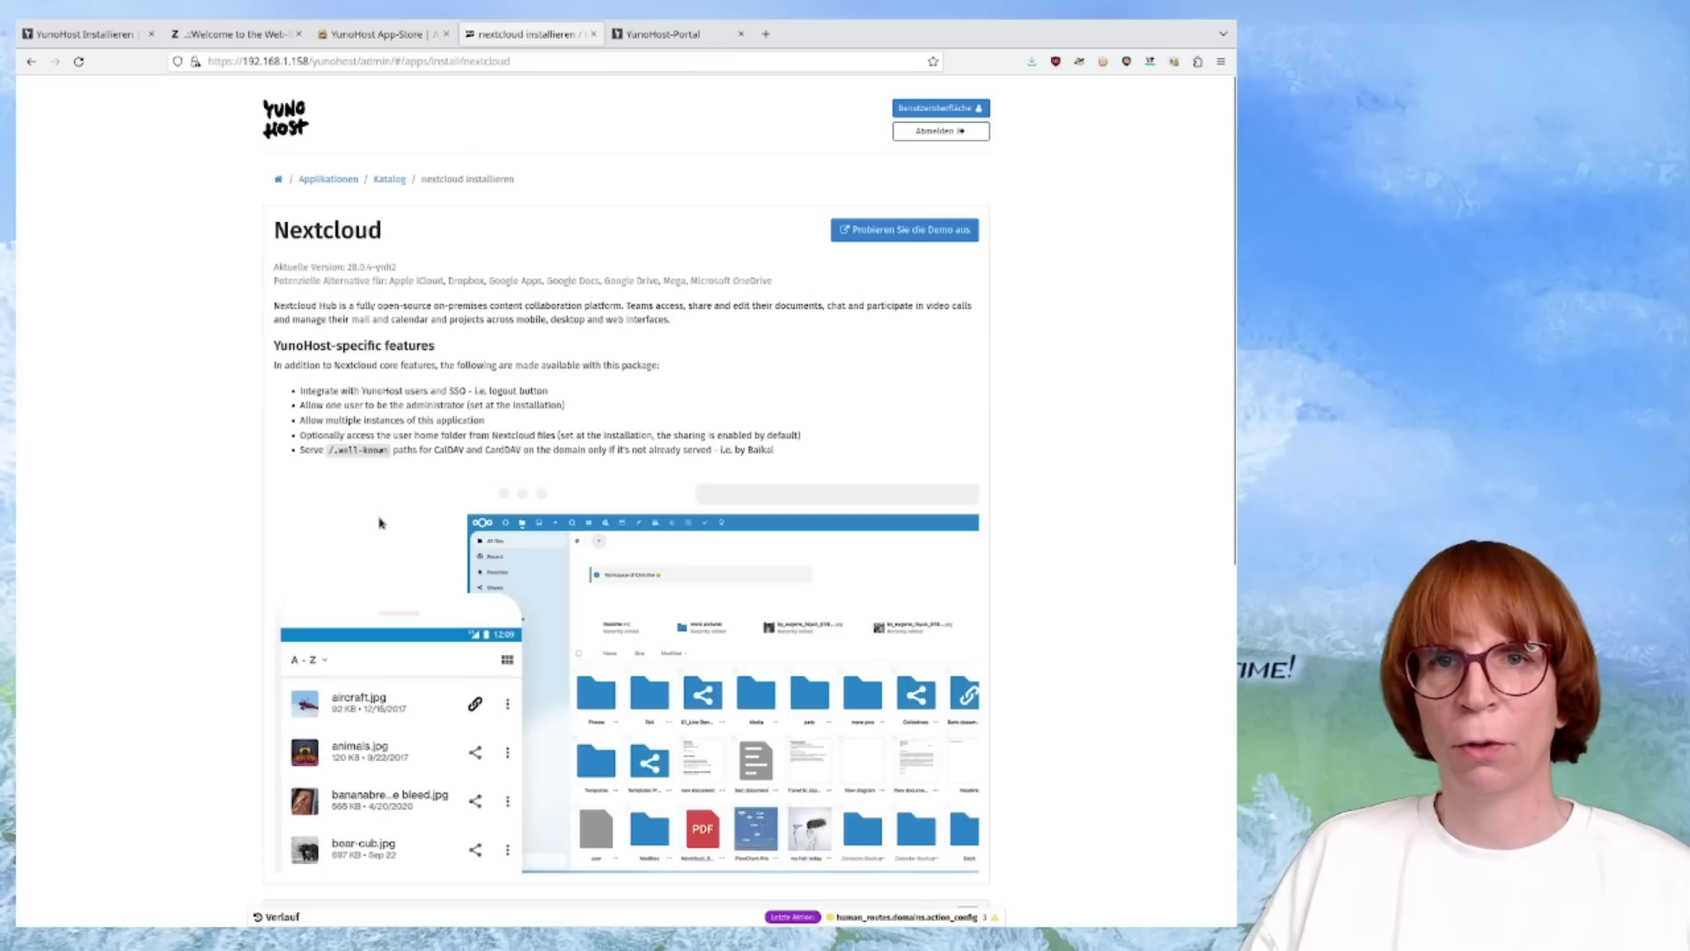
Choose the Astronaut account as Nextcloud's administrator, keep the other installation parameters, and start the installation.
key(ctrl+plus)
key(ctrl+plus)
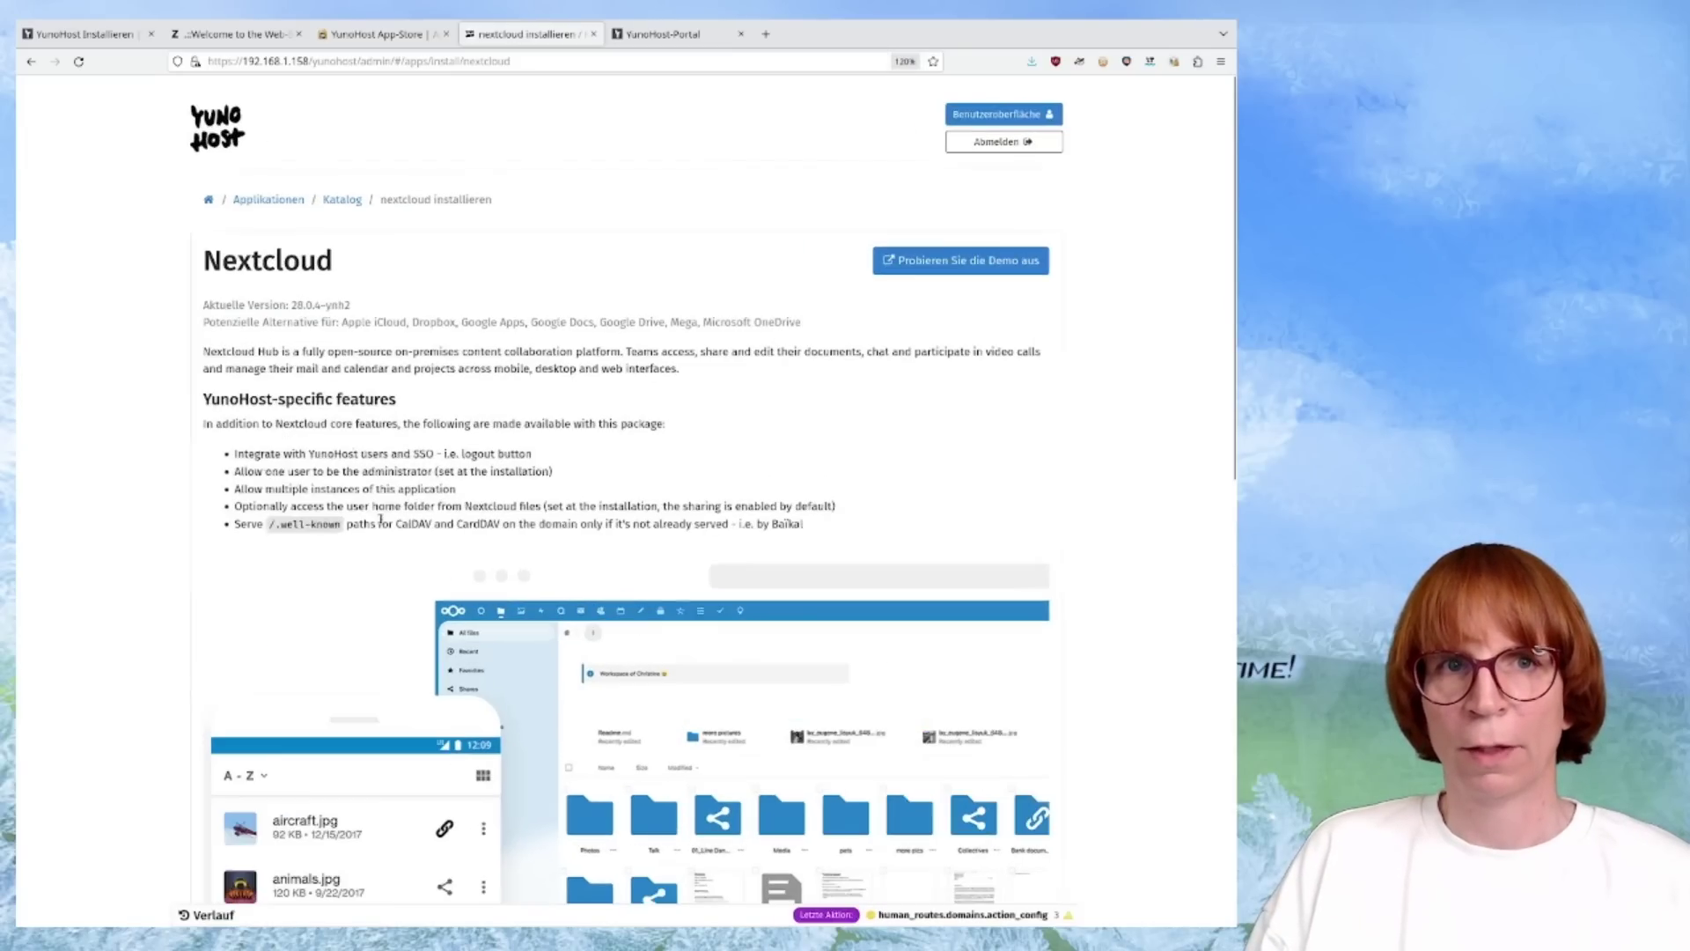
scroll(467, 508, down, 6)
scroll(467, 508, down, 3)
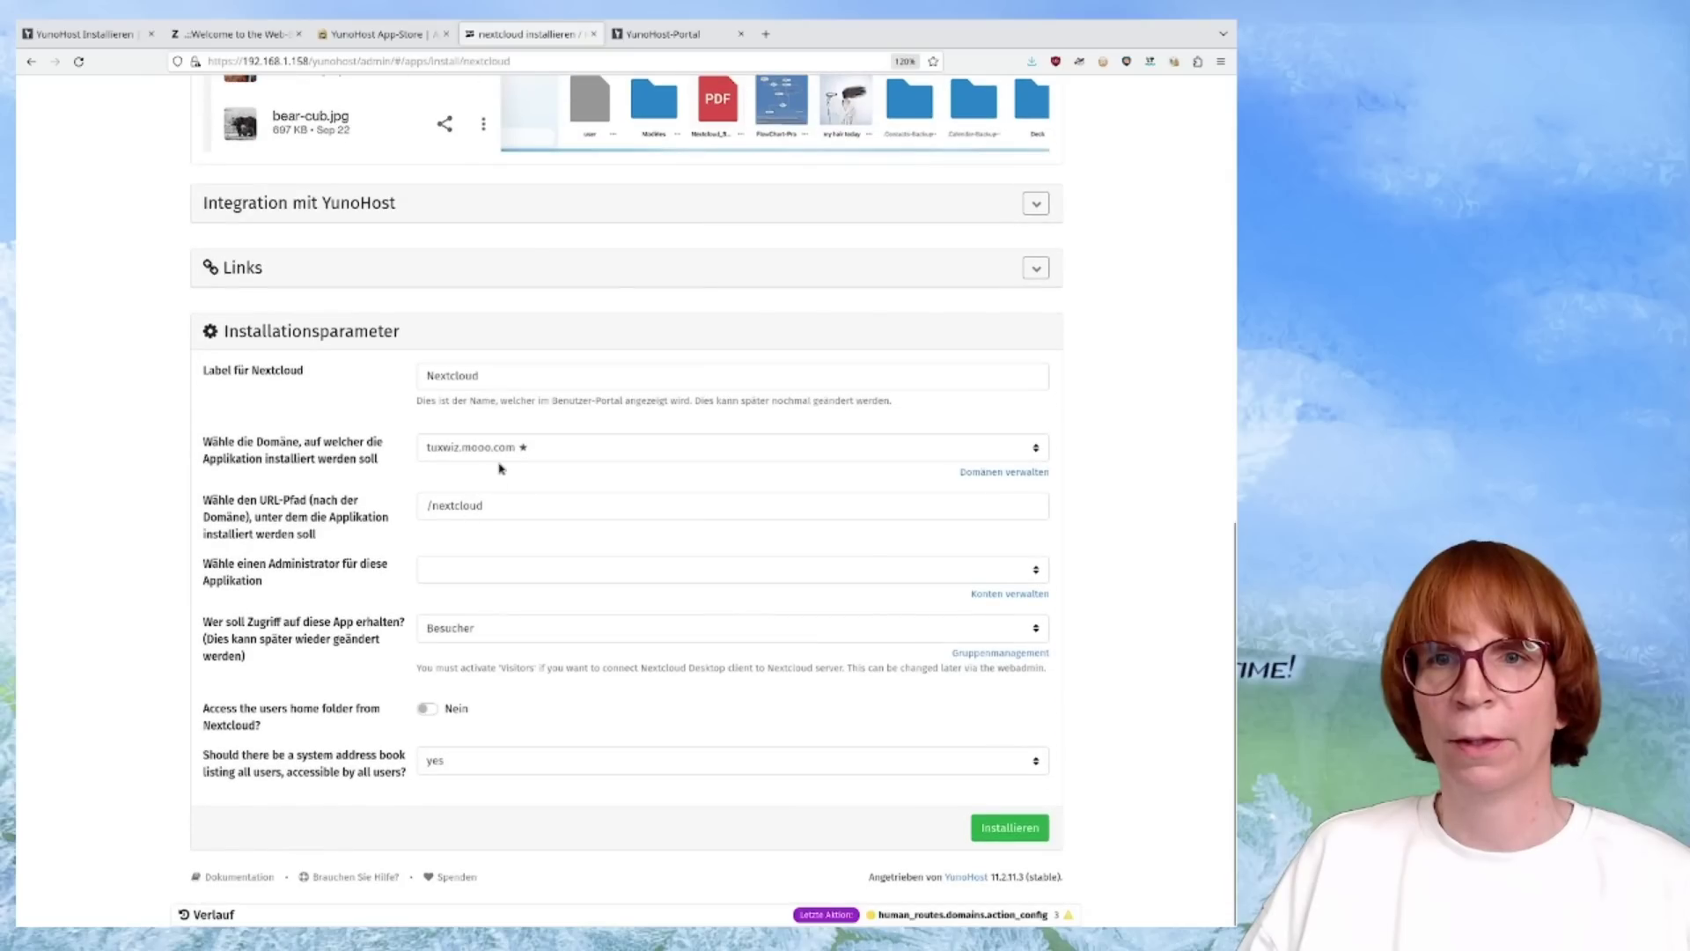
click(425, 577)
click(454, 602)
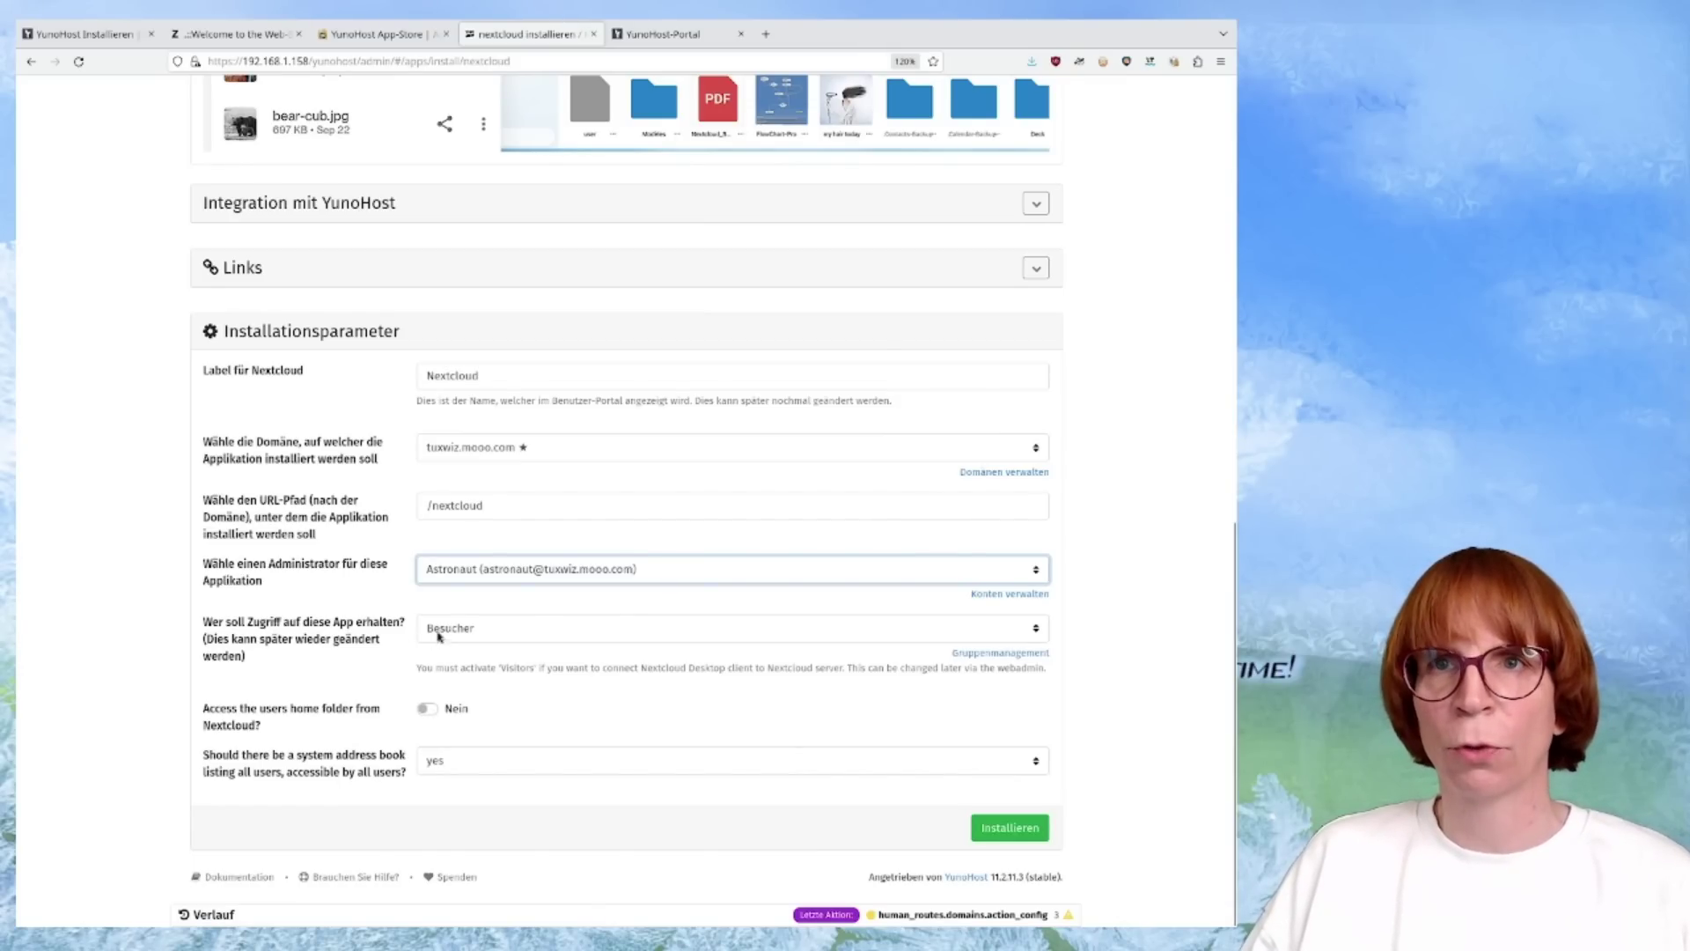
click(676, 39)
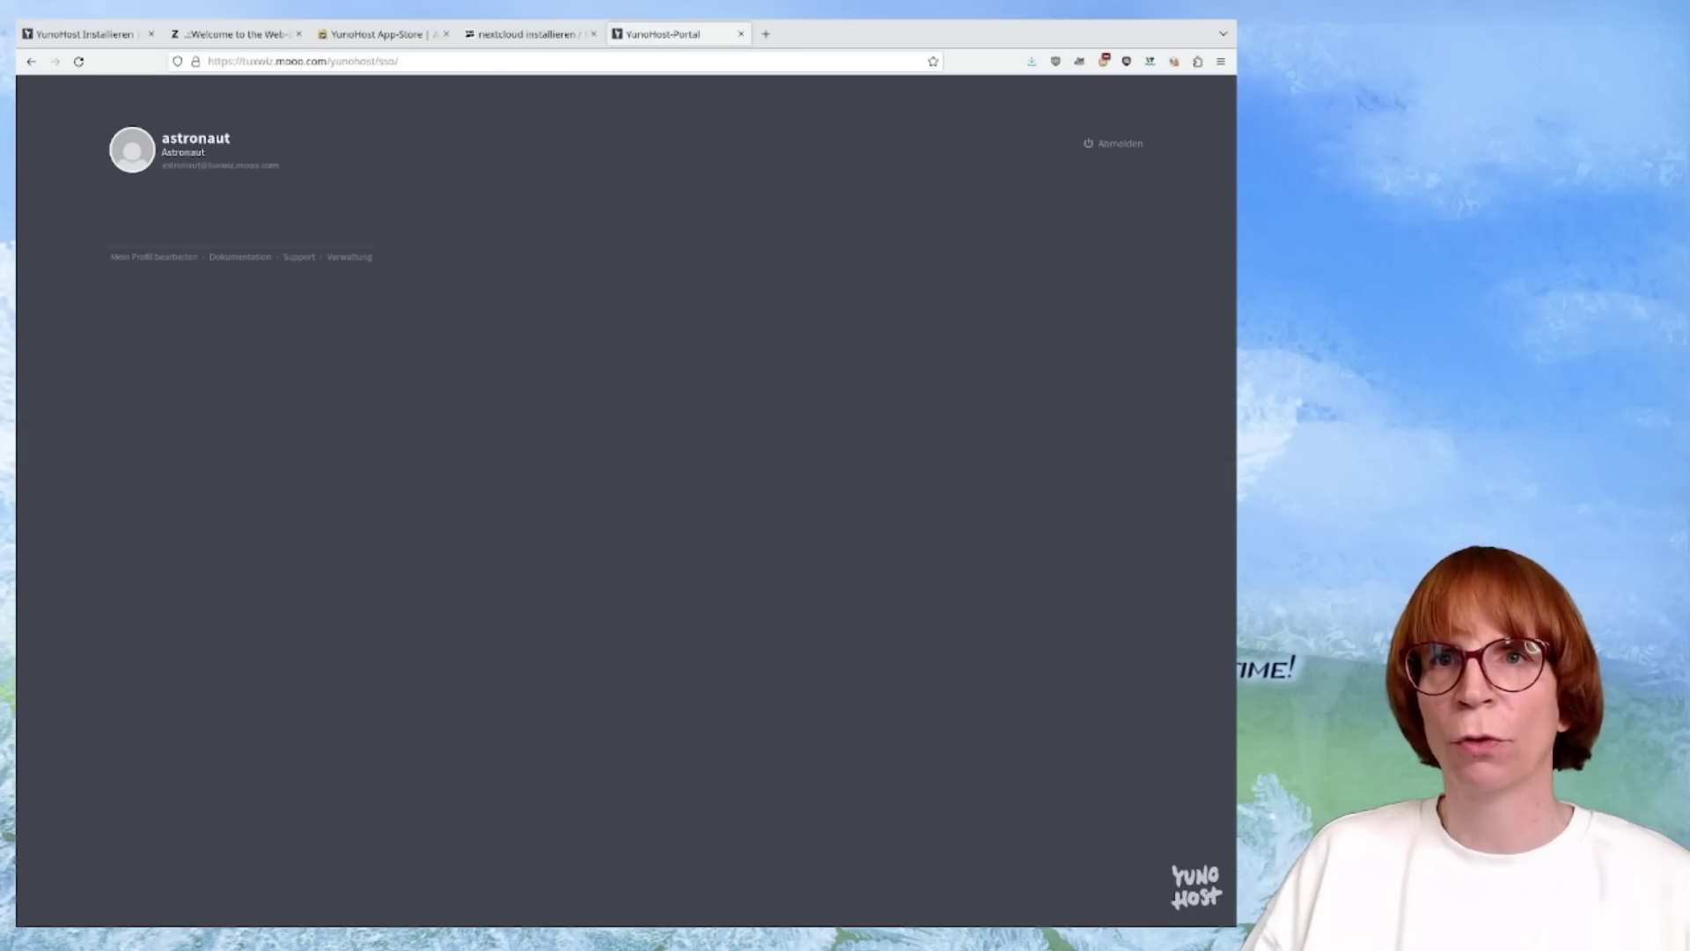
click(484, 39)
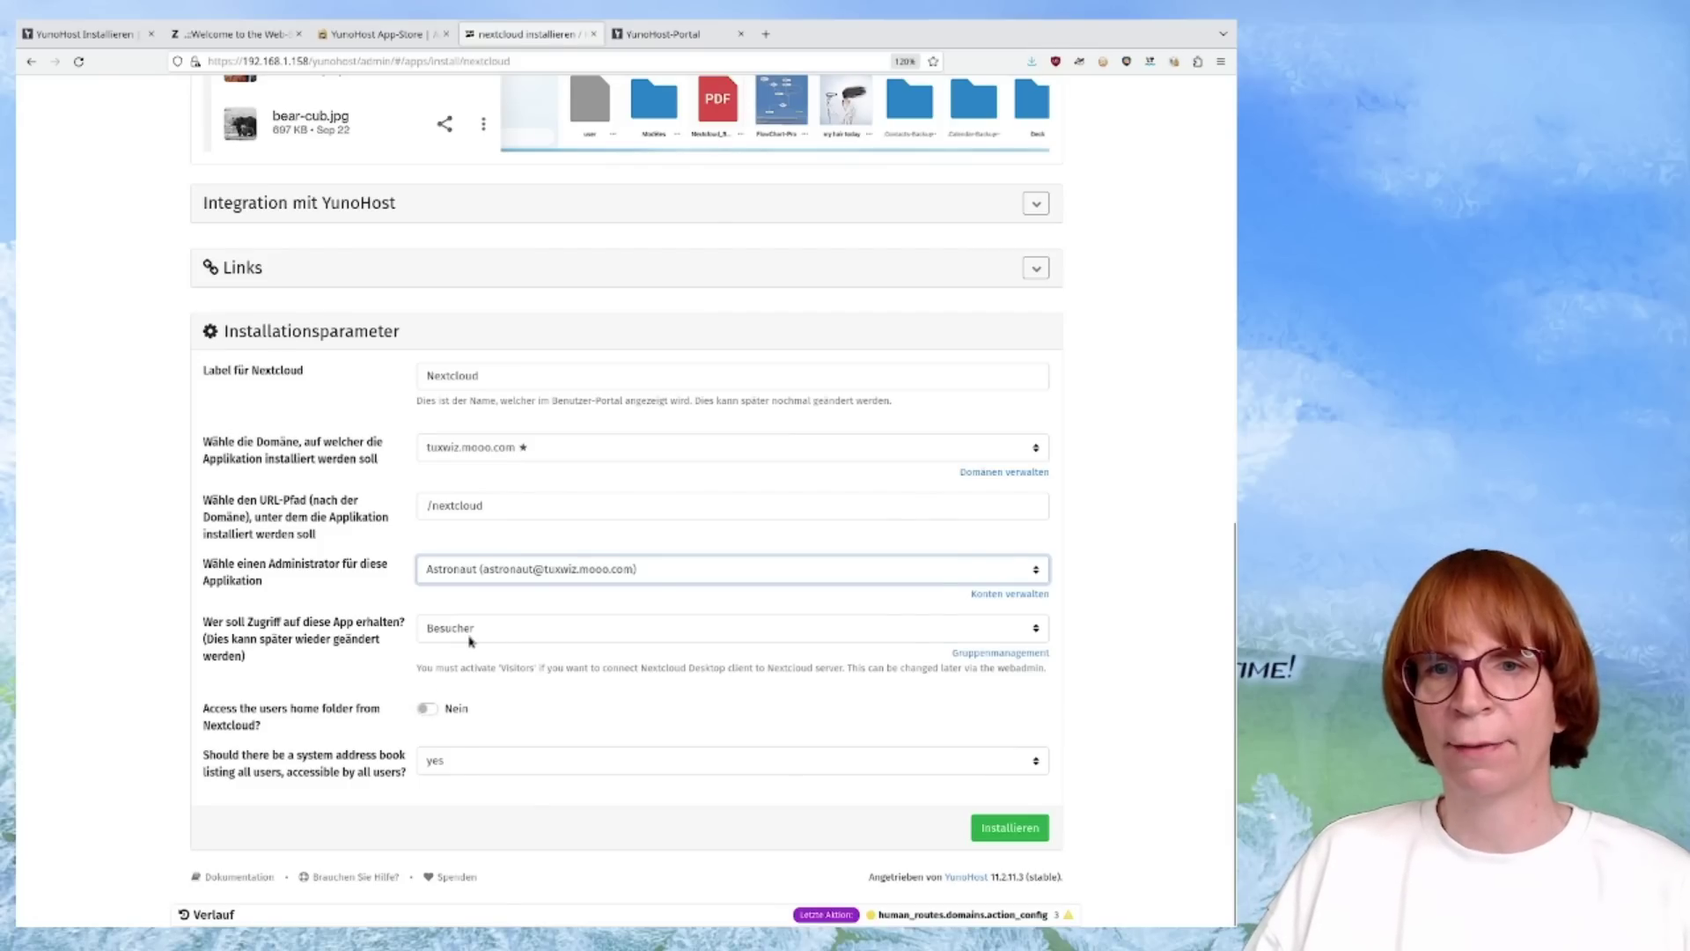
key(Tab)
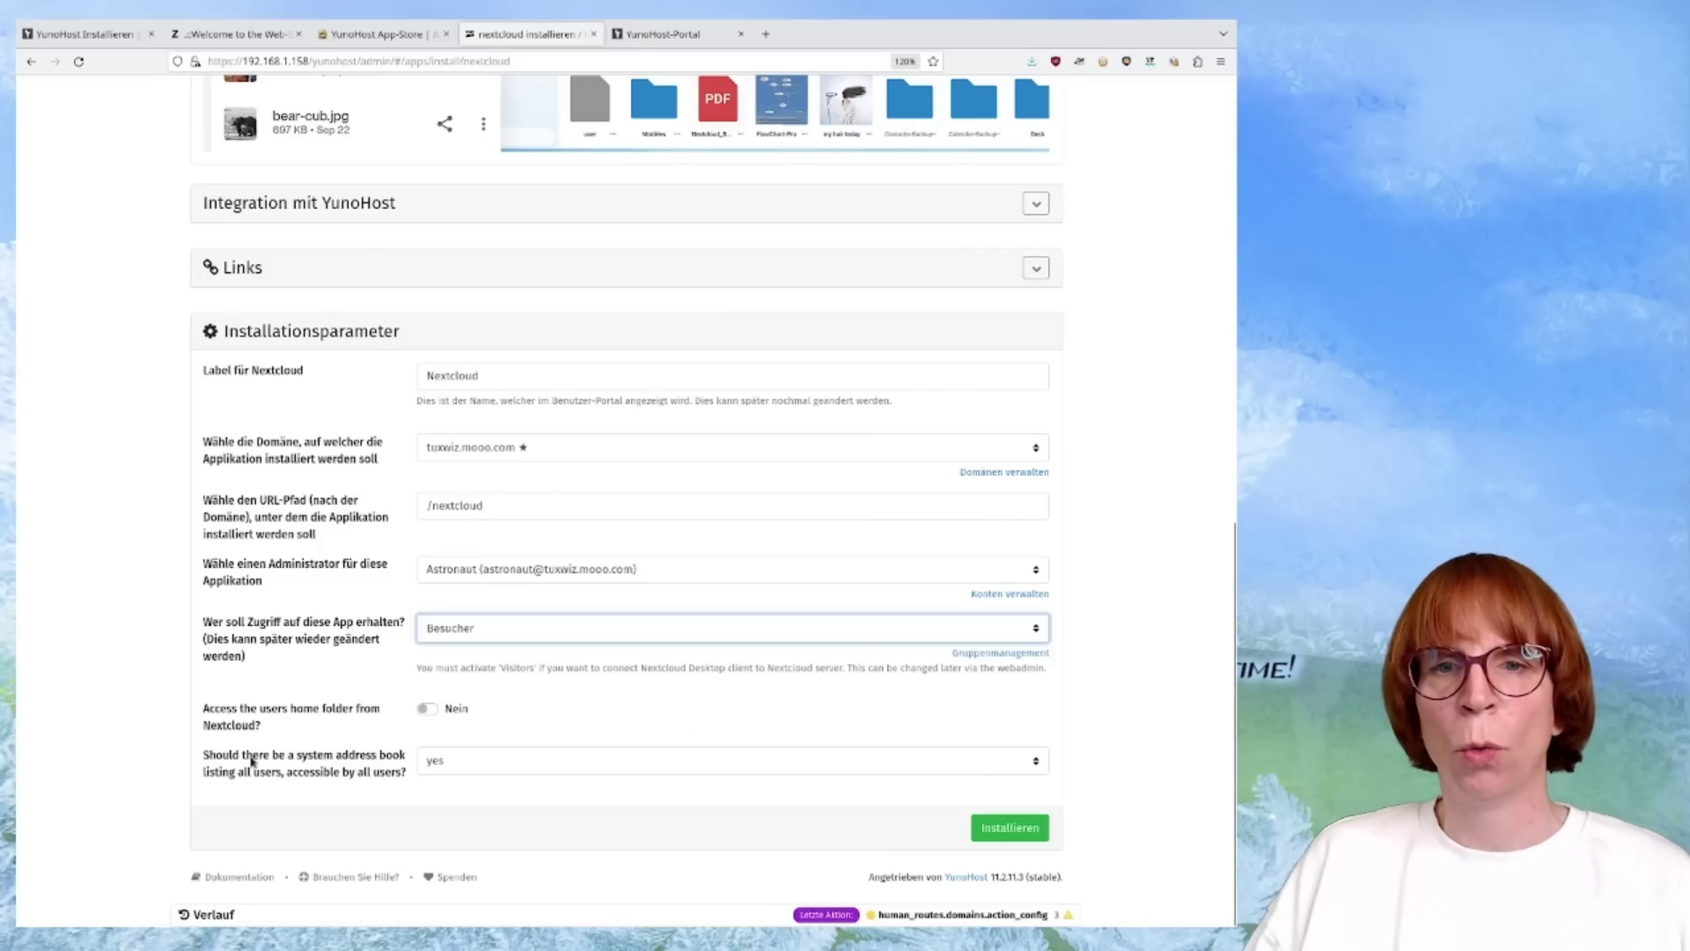
click(1000, 838)
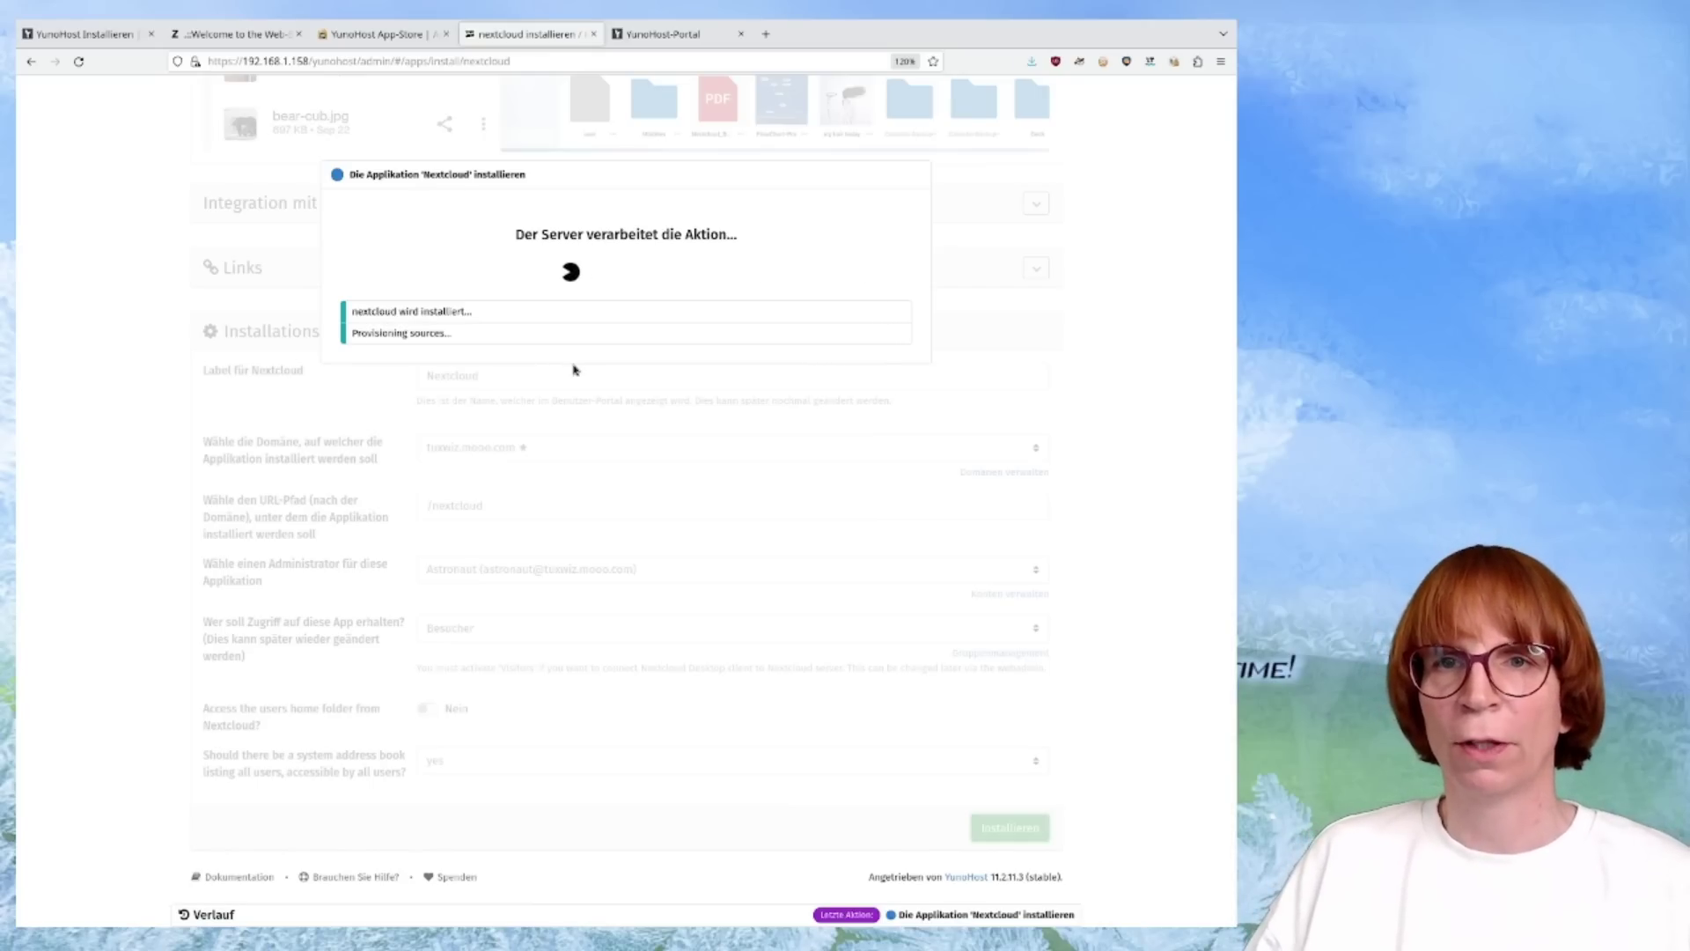
View the user portal and the YunoHost app store catalogue while Nextcloud is installing.
click(659, 35)
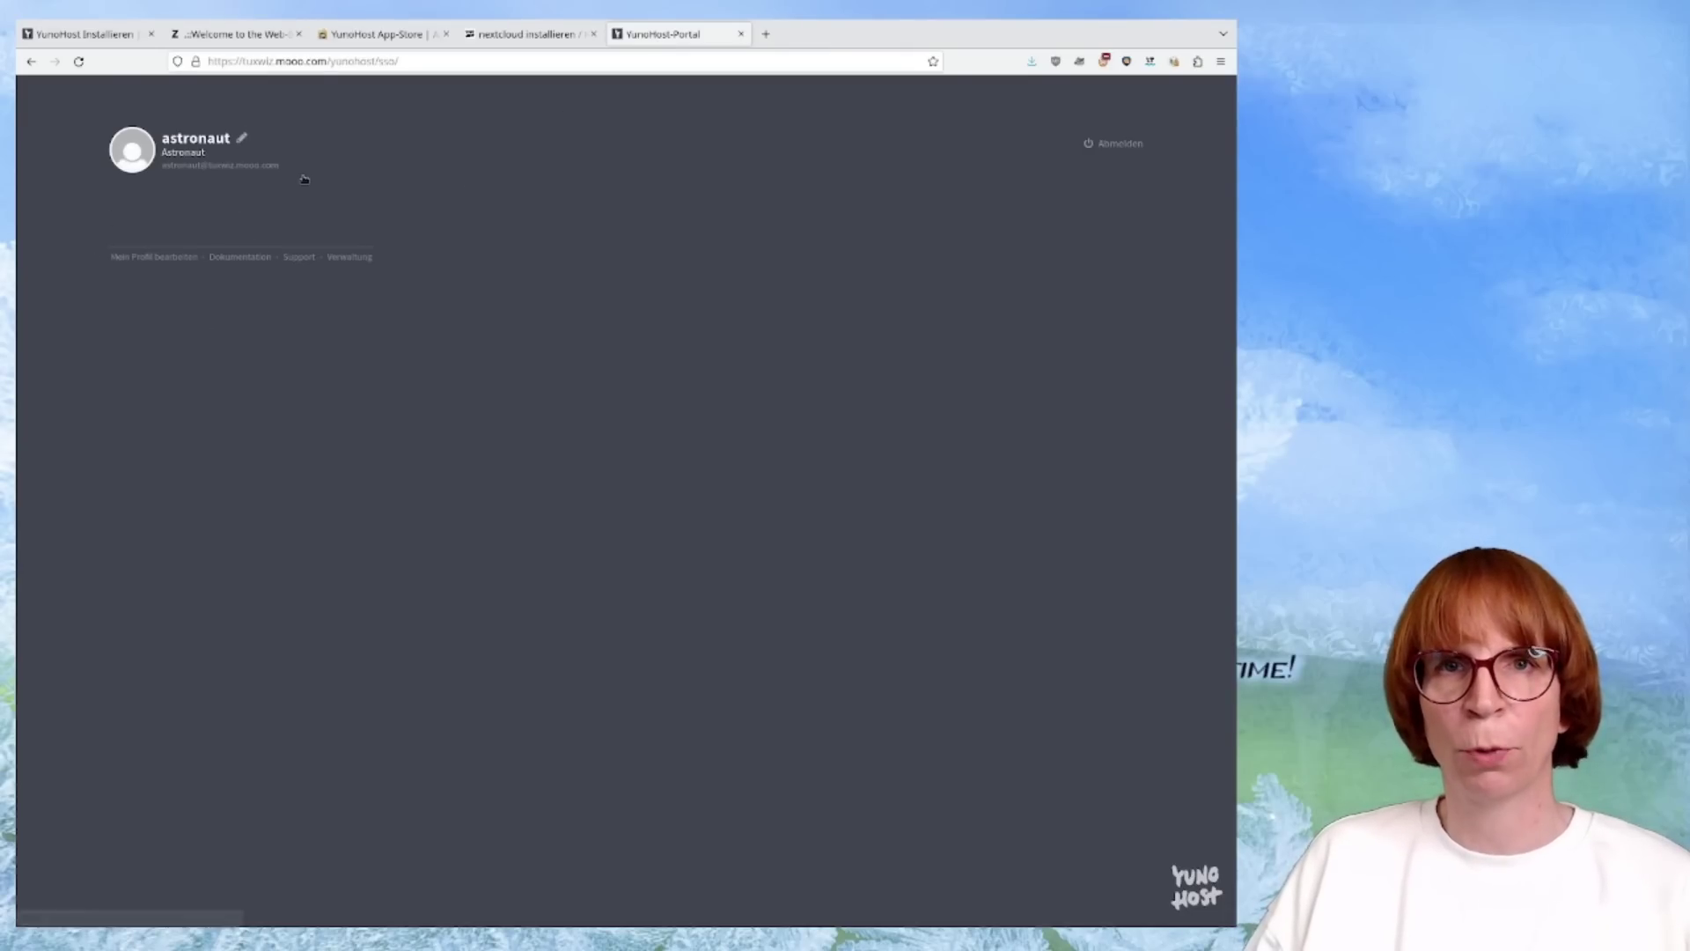
click(395, 39)
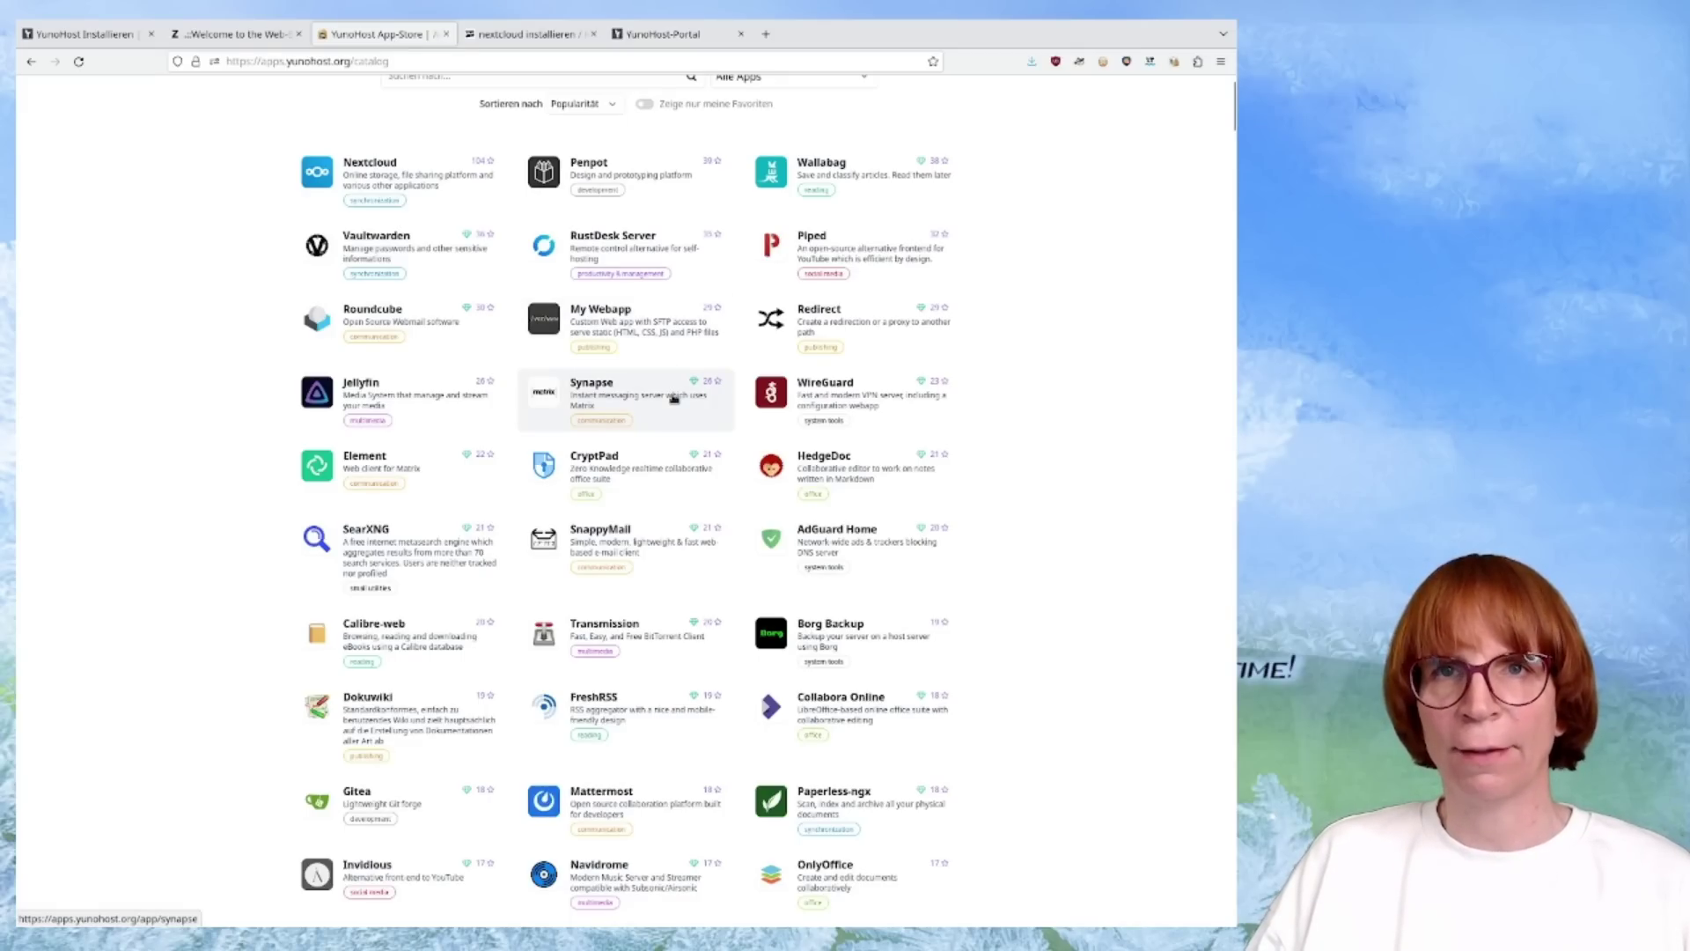